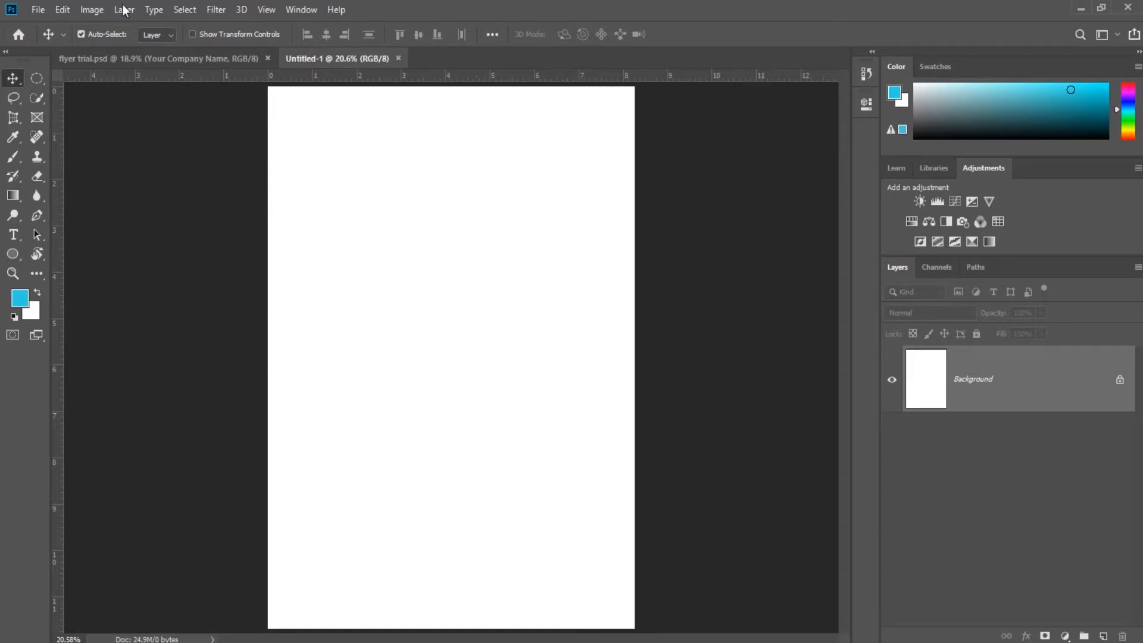
- Create a new print document from the A4 preset, 210 x 297 mm at 300 pixels per inch
left_click(37, 11)
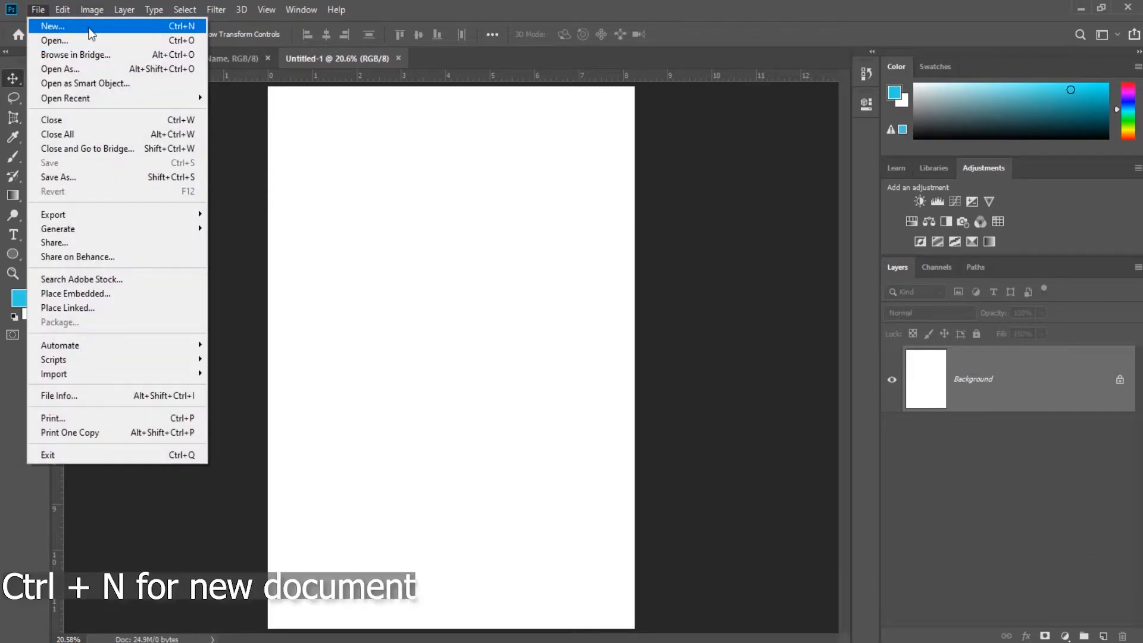
left_click(108, 27)
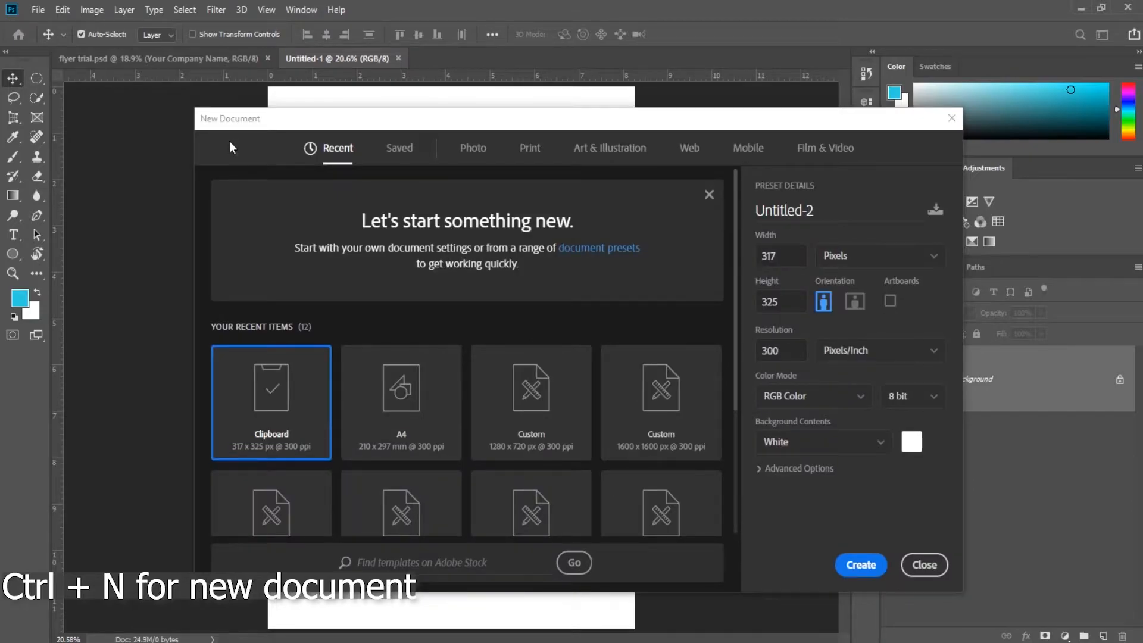
left_click(531, 157)
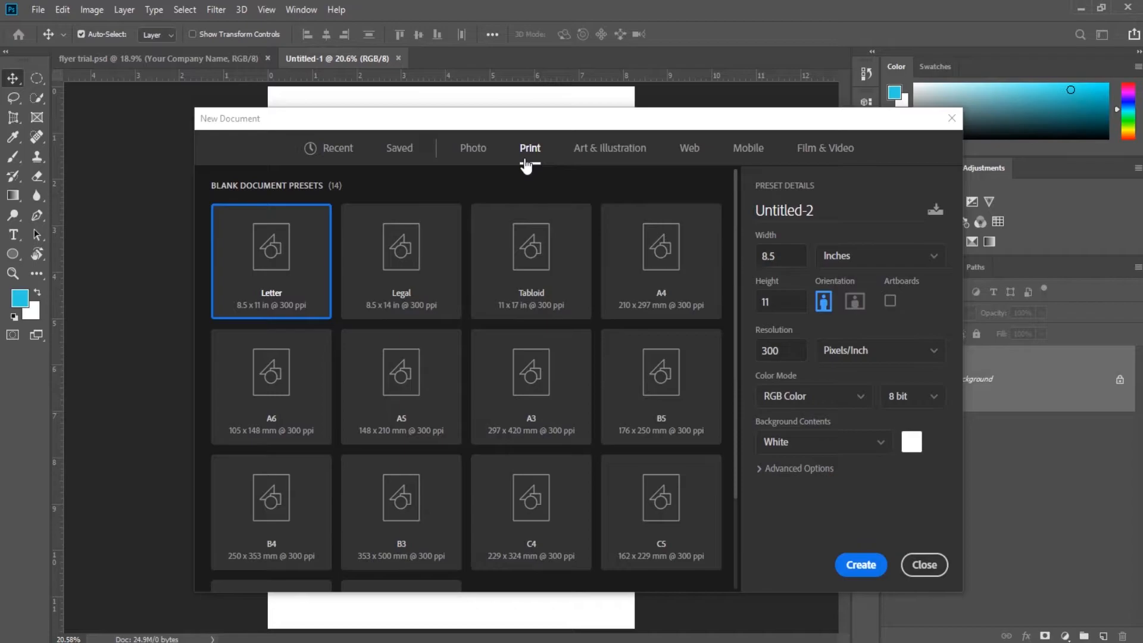
left_click(668, 270)
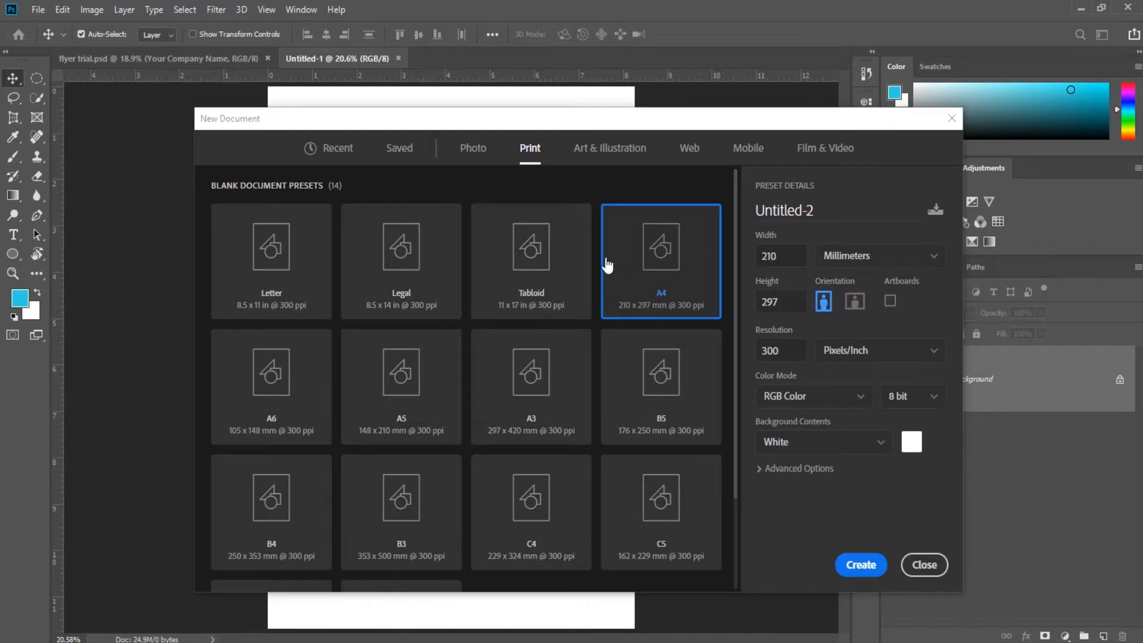
double_click(788, 256)
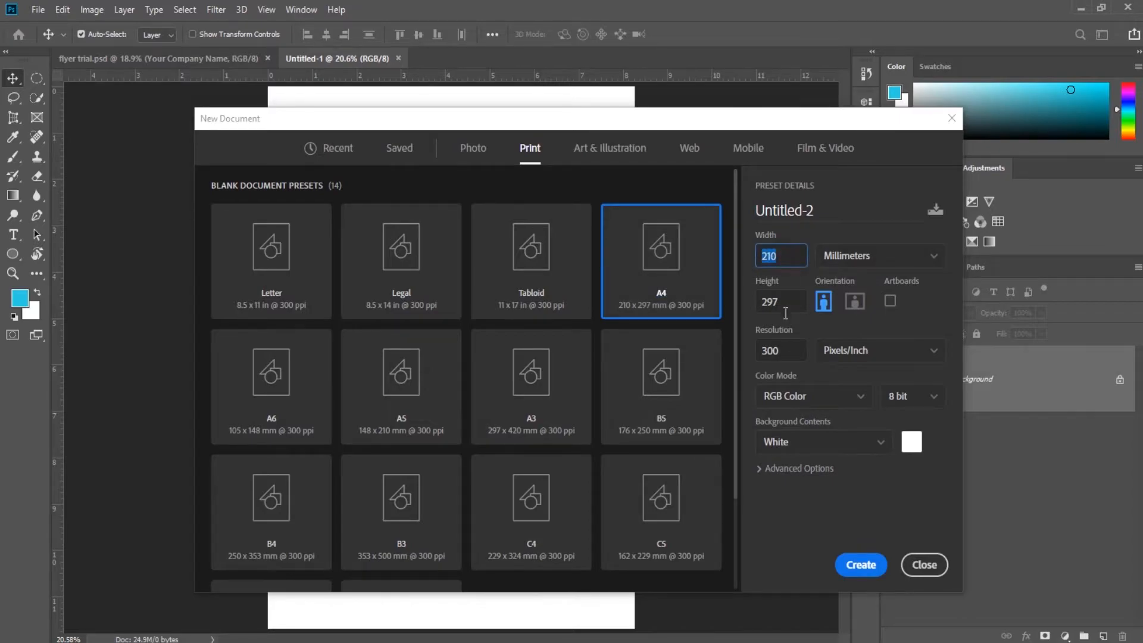
double_click(769, 303)
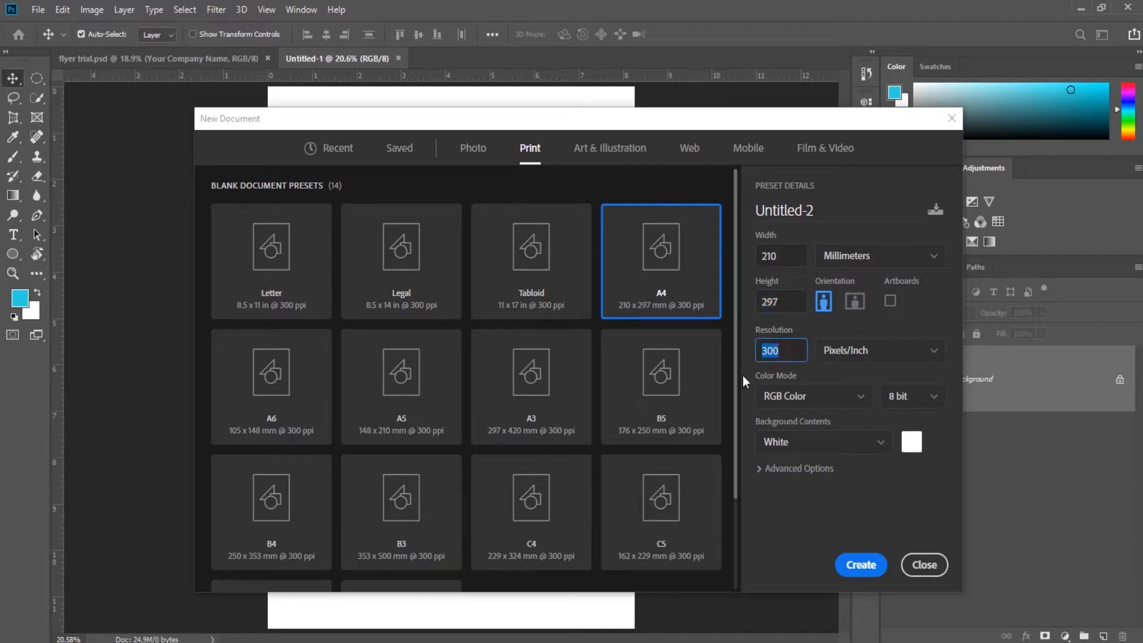
left_click(861, 563)
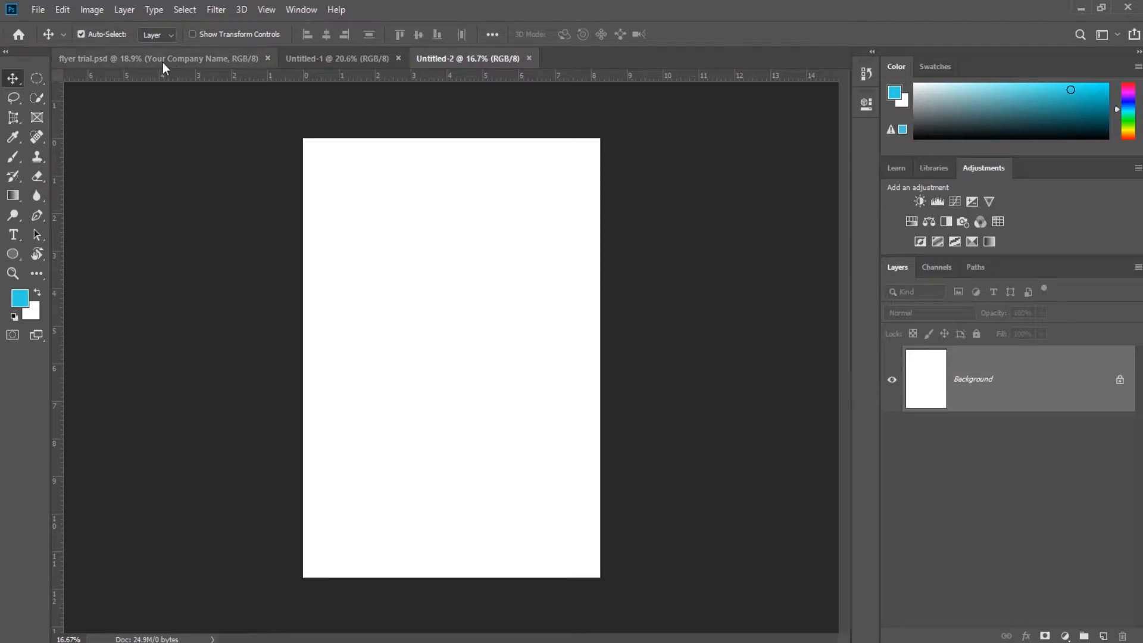
- Rotate the blank canvas 90° clockwise into landscape orientation
left_click(88, 11)
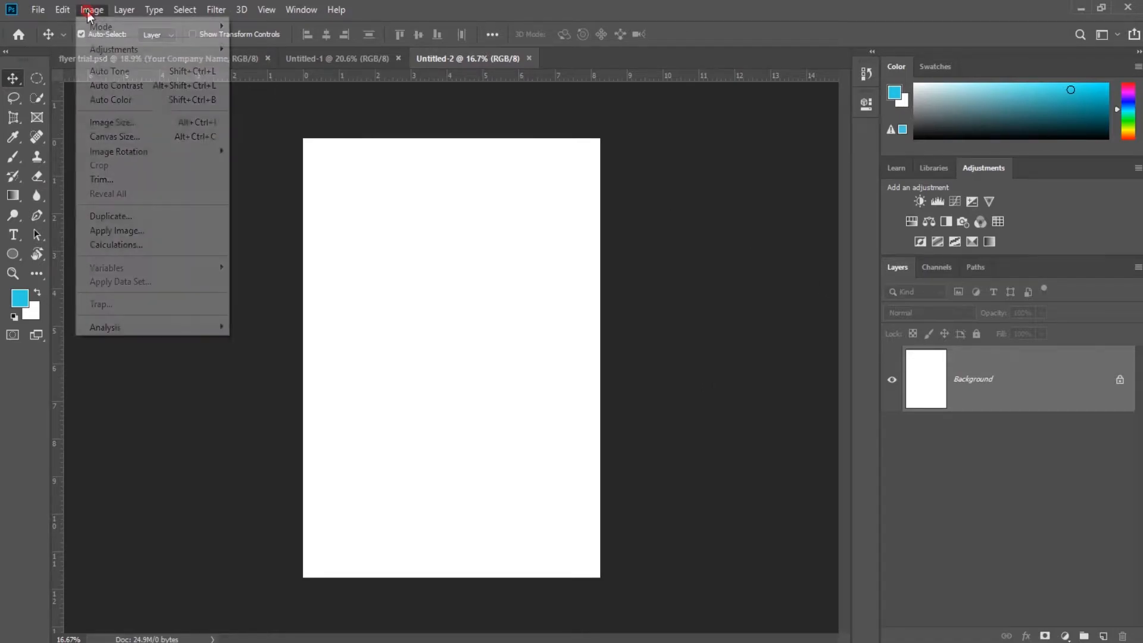
mouse_move(147, 152)
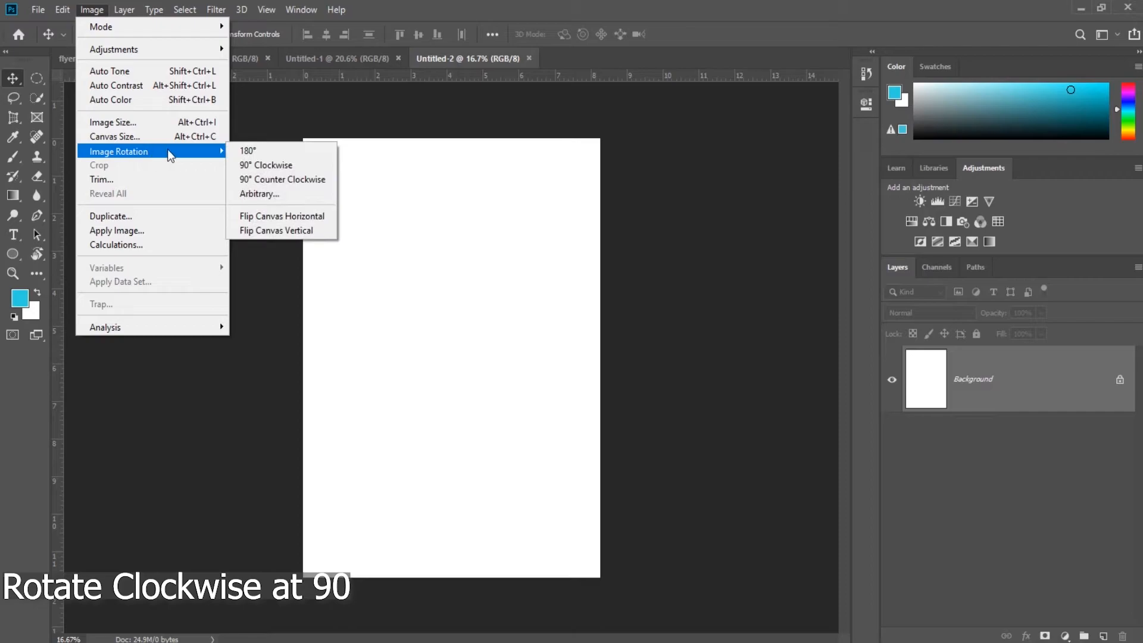
left_click(295, 166)
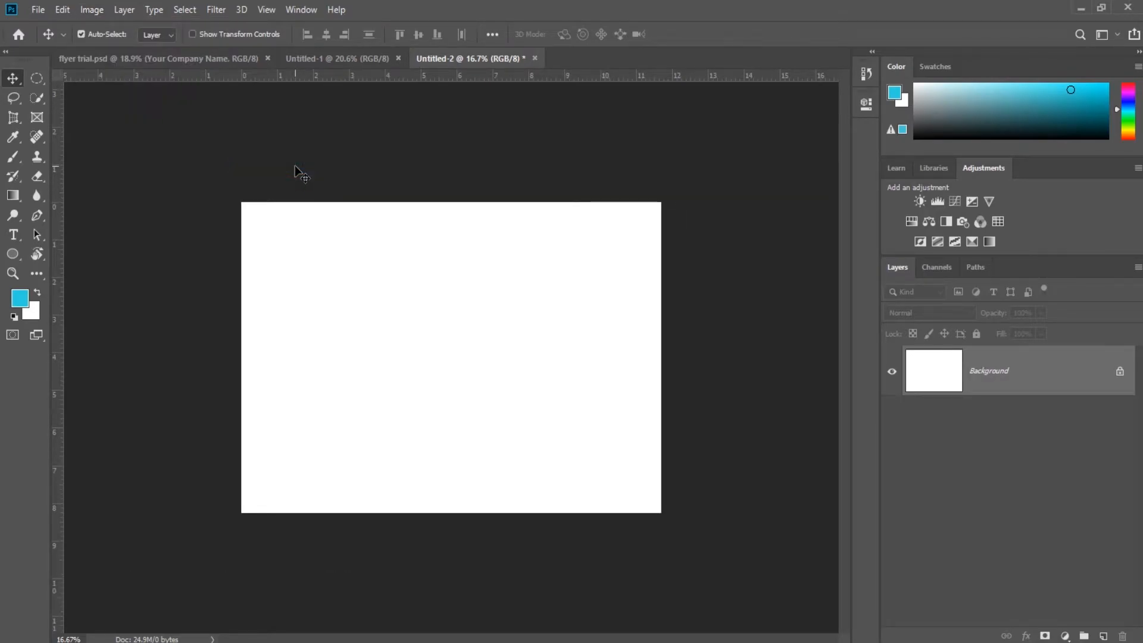
key("ctrl+0")
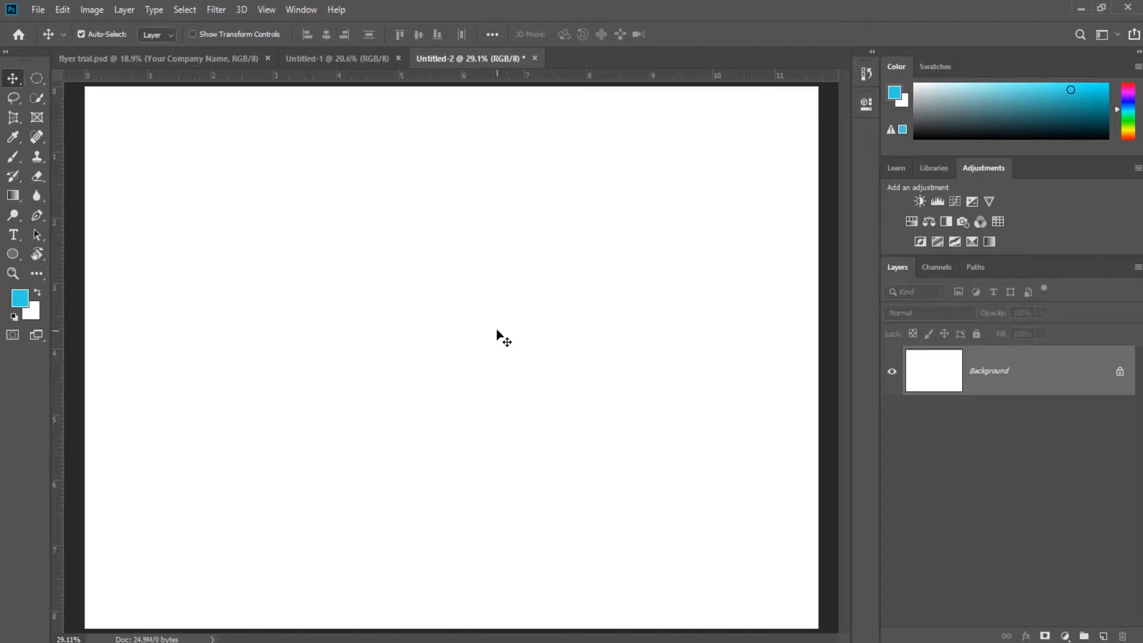
scroll(485, 333, "down", 1)
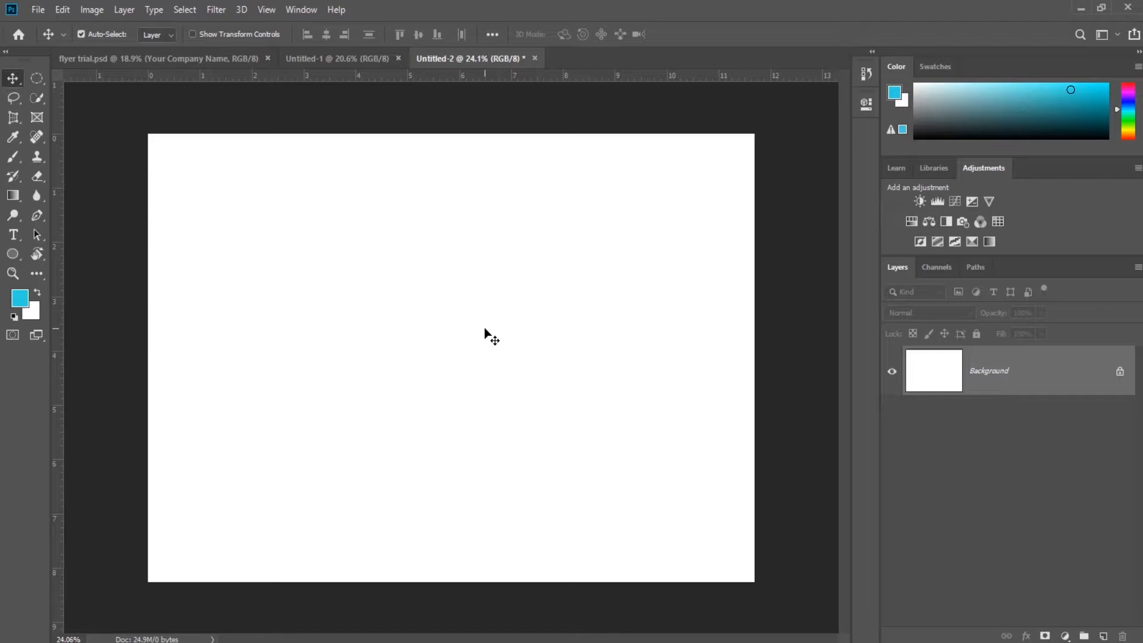
- Open the canvas size settings and show the width and height in pixels to read the canvas width
key("ctrl")
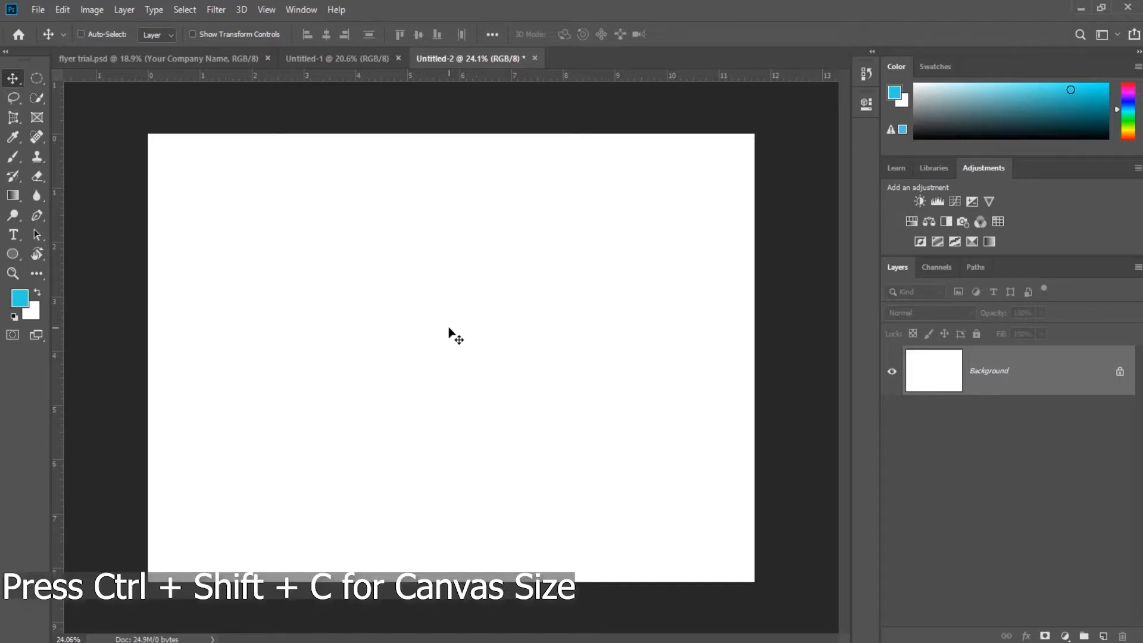
key("ctrl+shift+c")
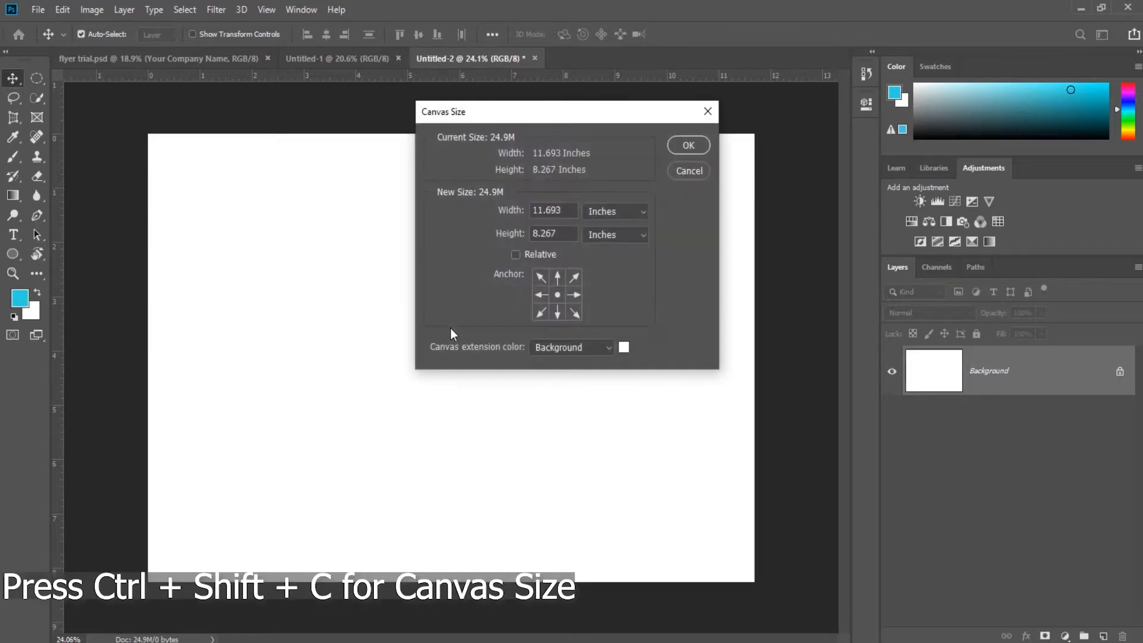
left_click(598, 210)
left_click(602, 236)
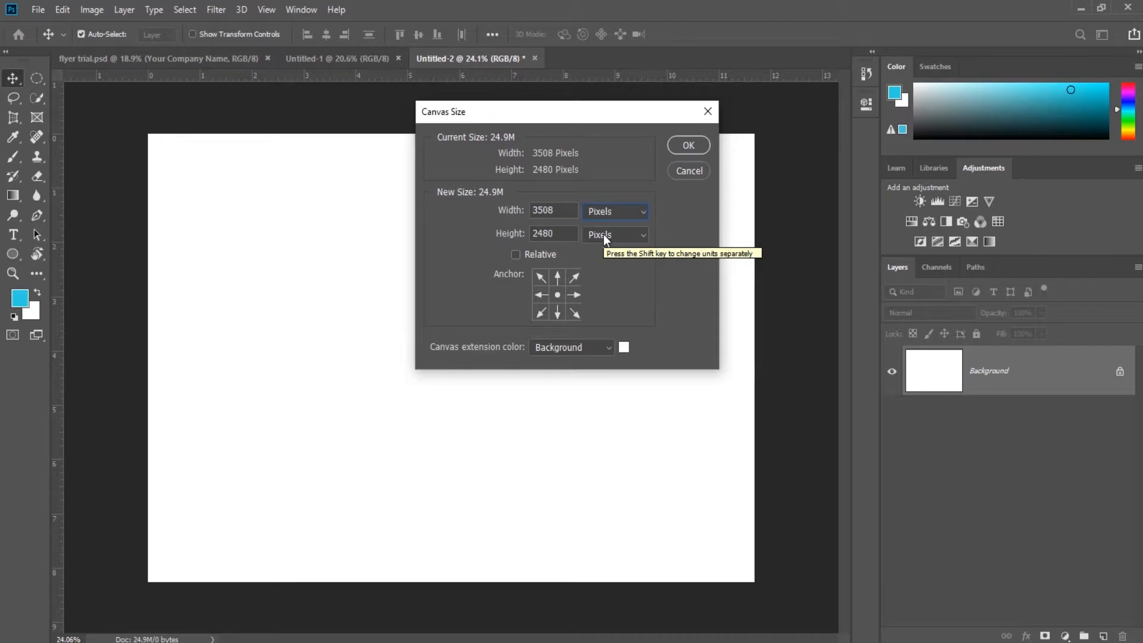
left_click_drag(565, 210, 528, 210)
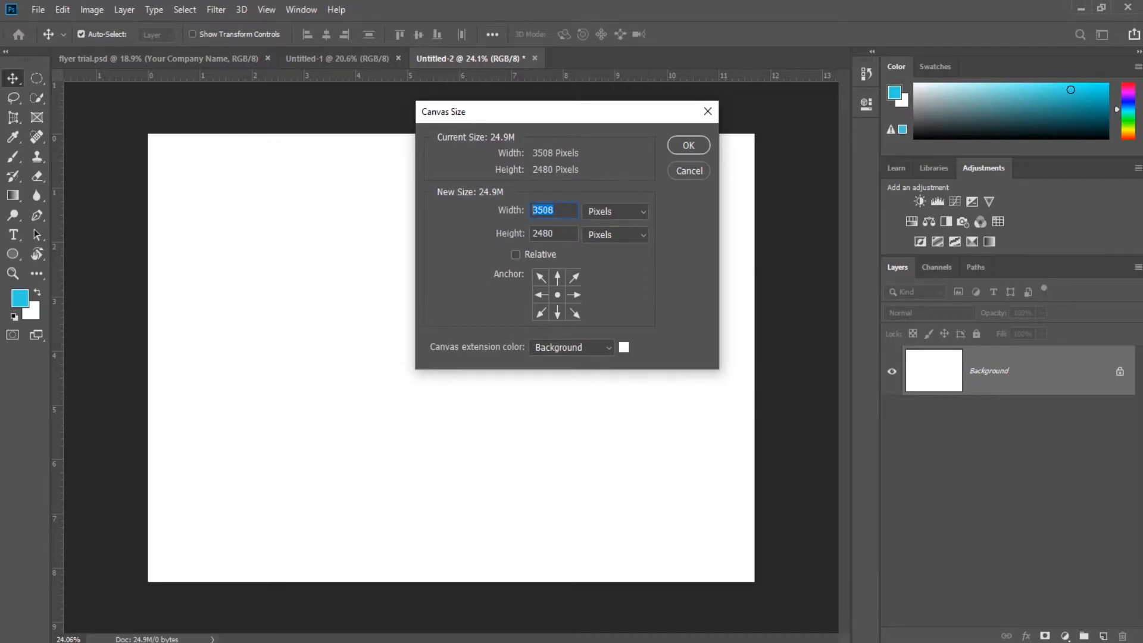
- Switch to Calculator to divide 3508 by 3, then return to Photoshop and close the canvas size settings
left_click(703, 641)
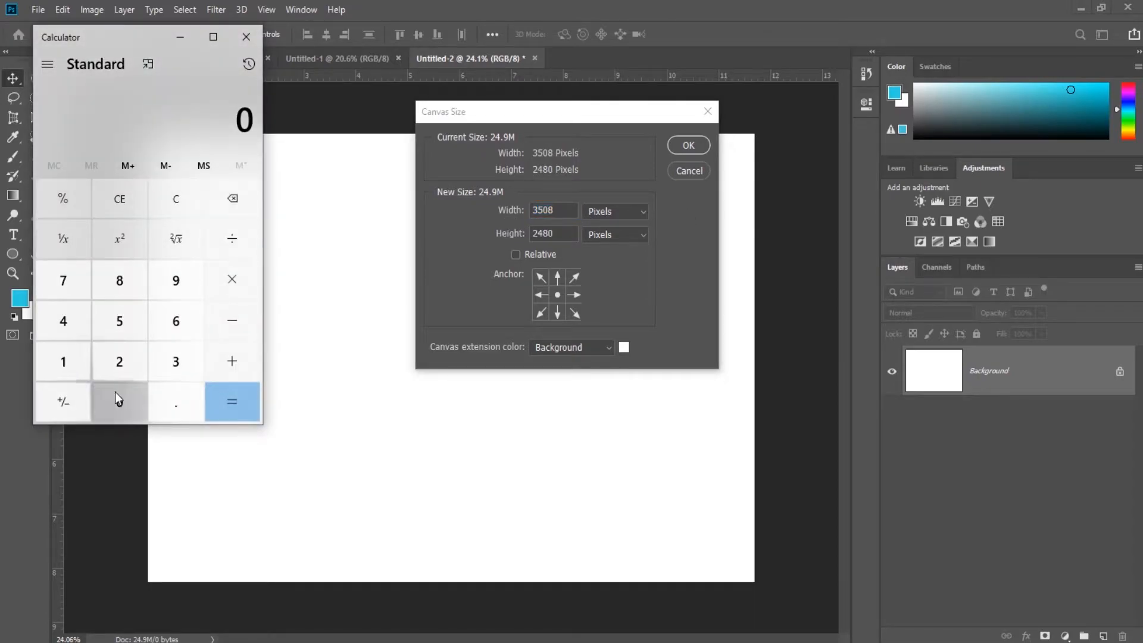
left_click(167, 370)
left_click(118, 323)
left_click(128, 396)
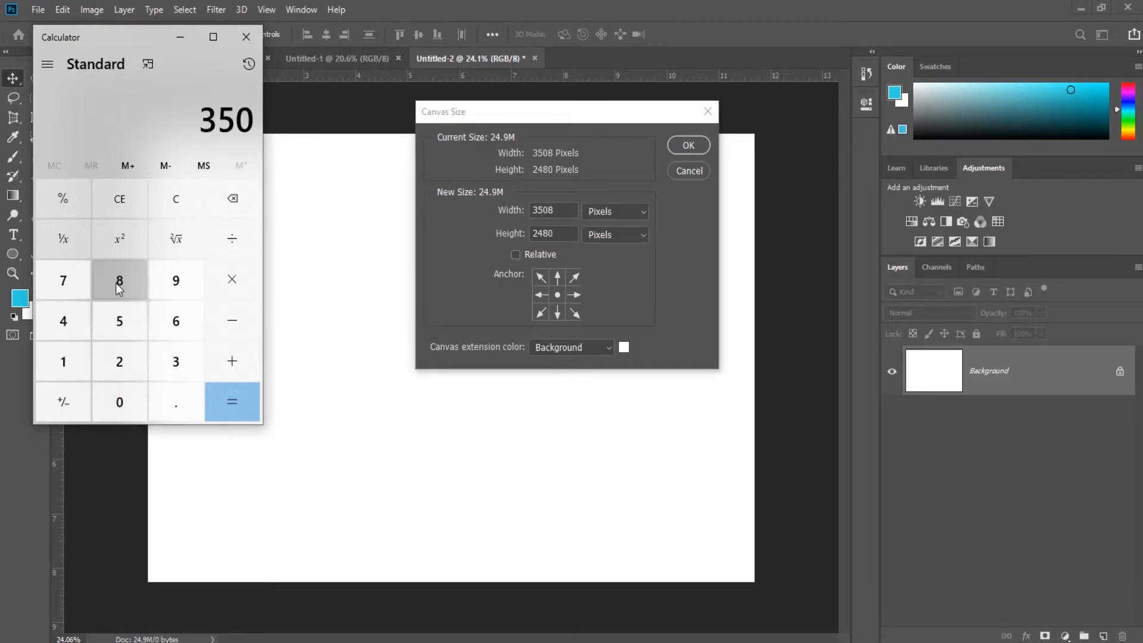
left_click(119, 285)
left_click(237, 238)
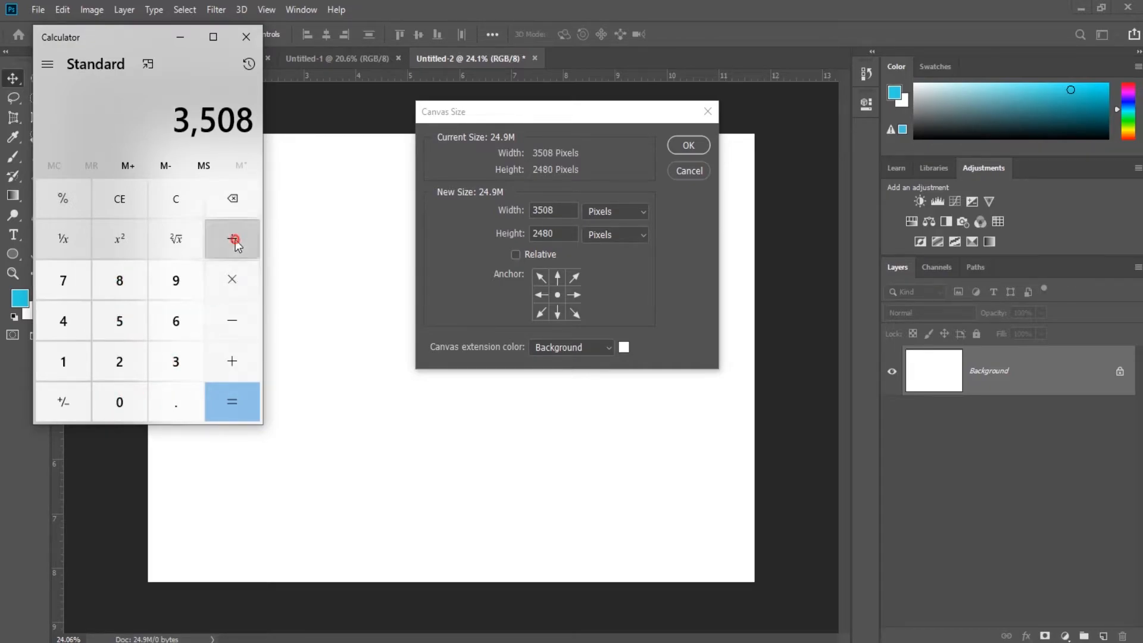
left_click(172, 368)
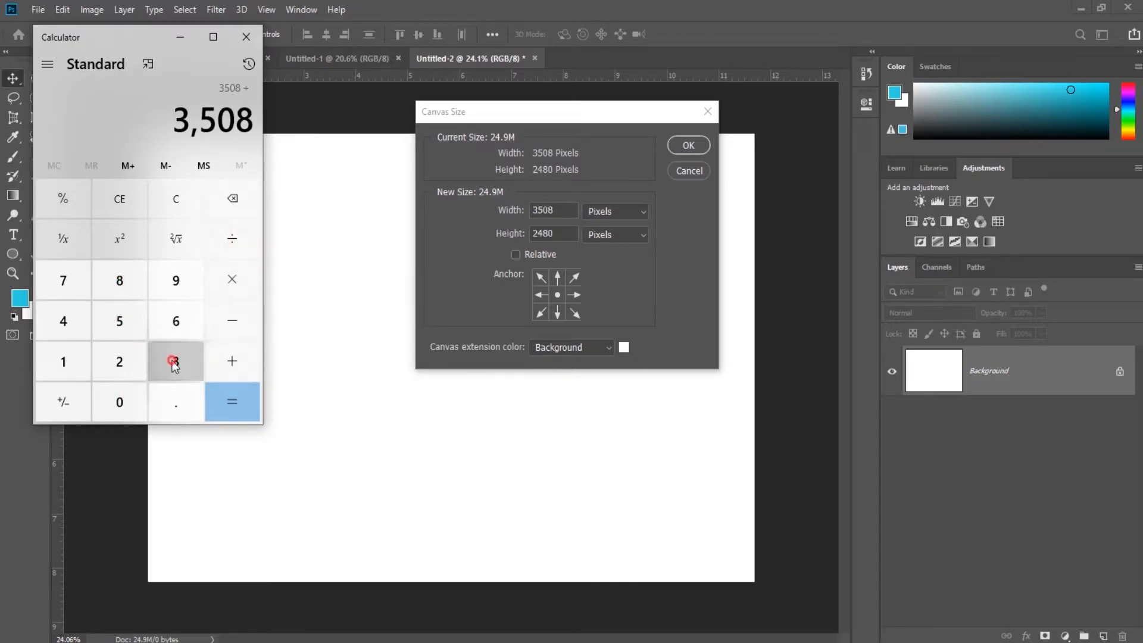
left_click(233, 400)
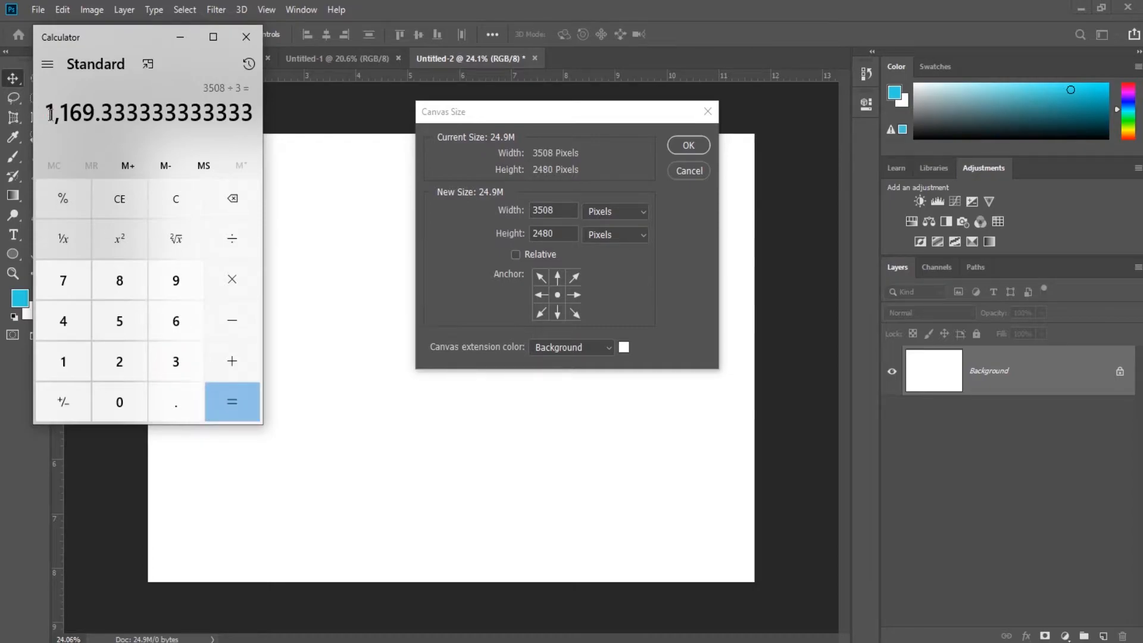
left_click_drag(50, 113, 113, 113)
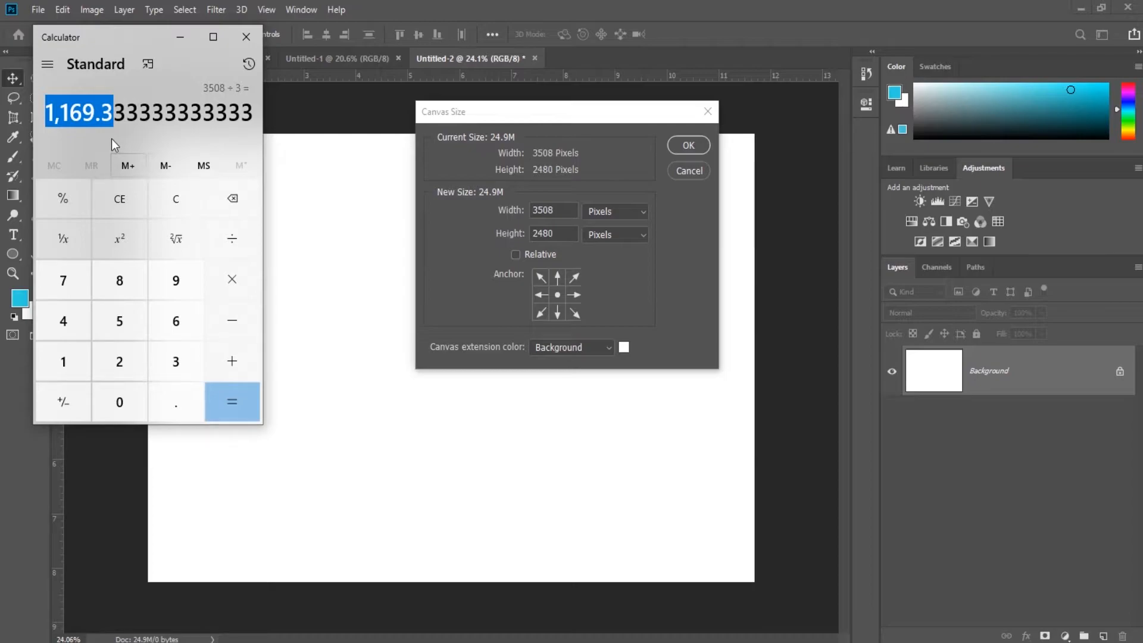
left_click(687, 145)
left_click(685, 143)
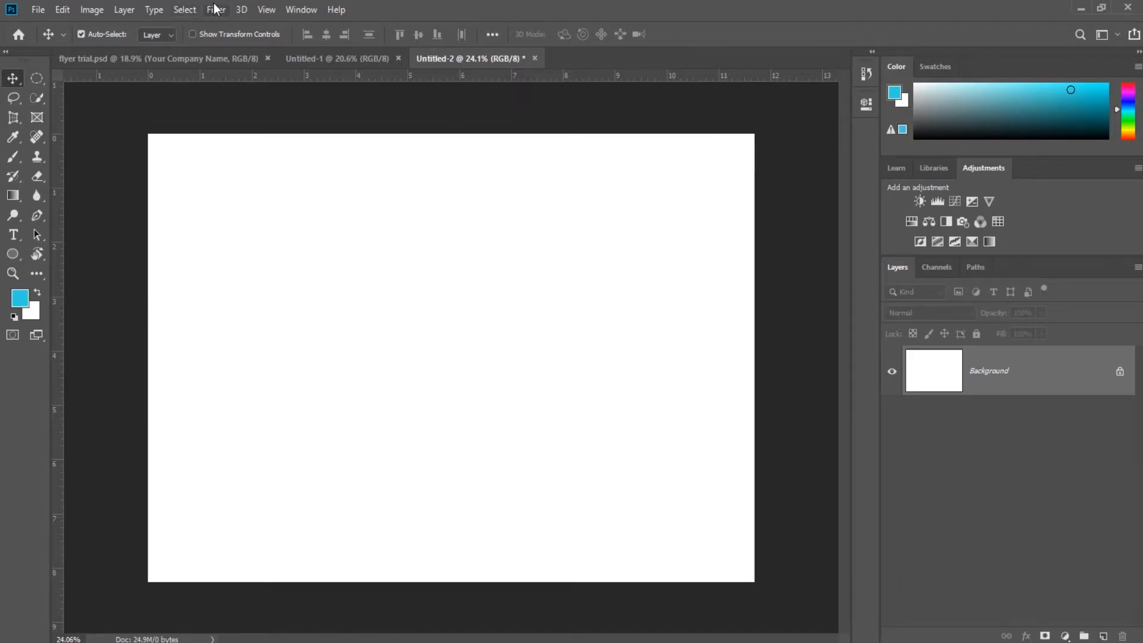
- Add a vertical guide at 1169.3 px to mark the first third of the canvas
left_click(262, 10)
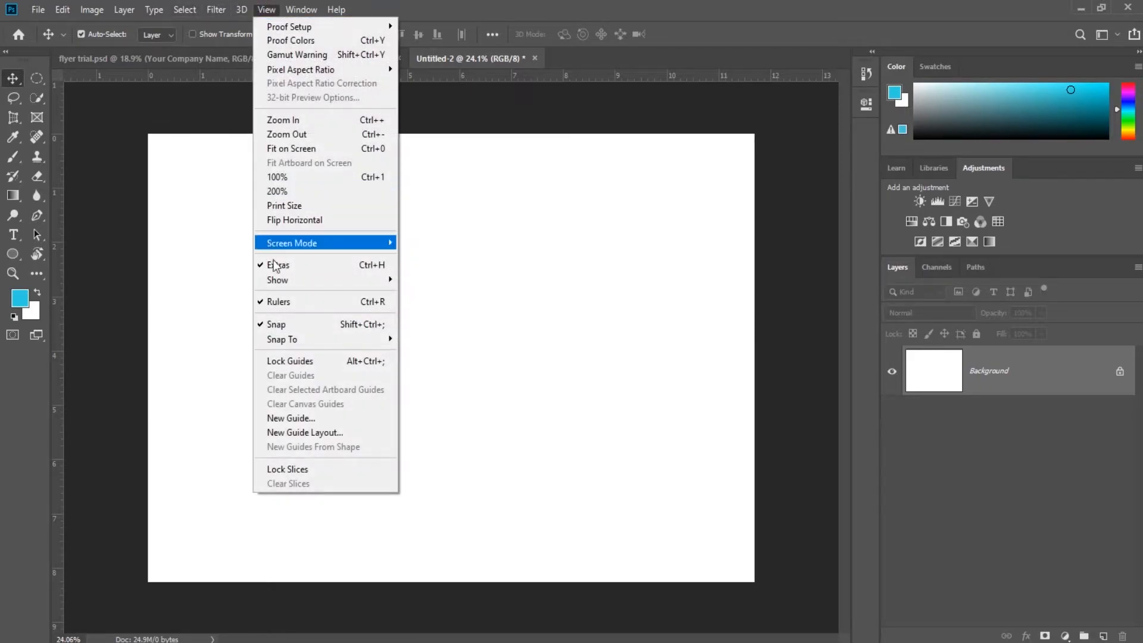
left_click(300, 418)
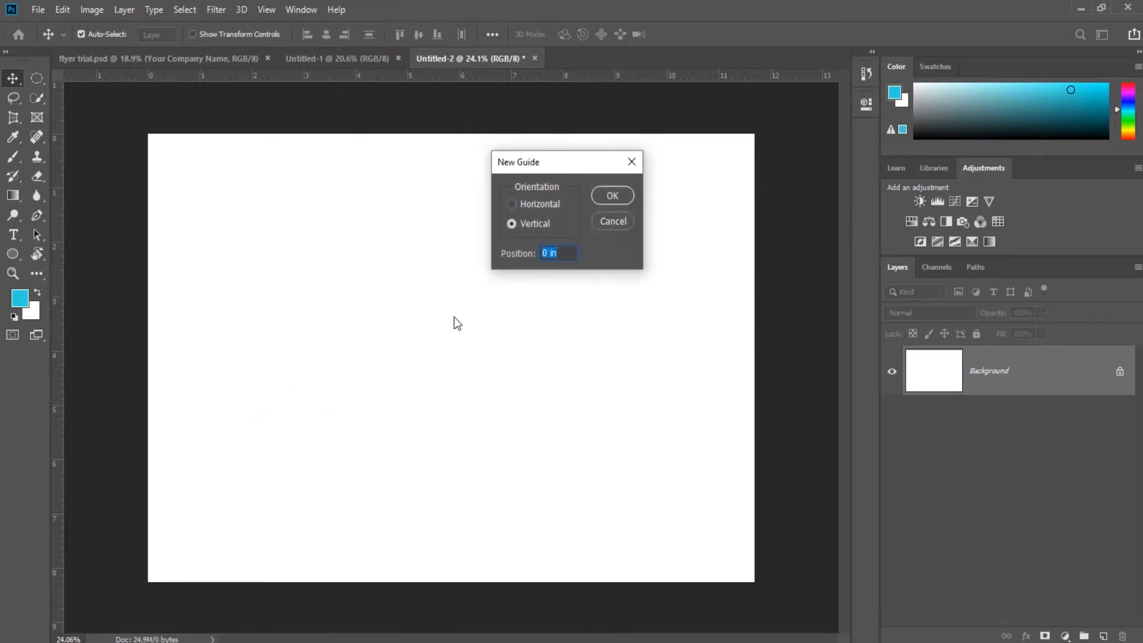
type("1169.3")
type(" px")
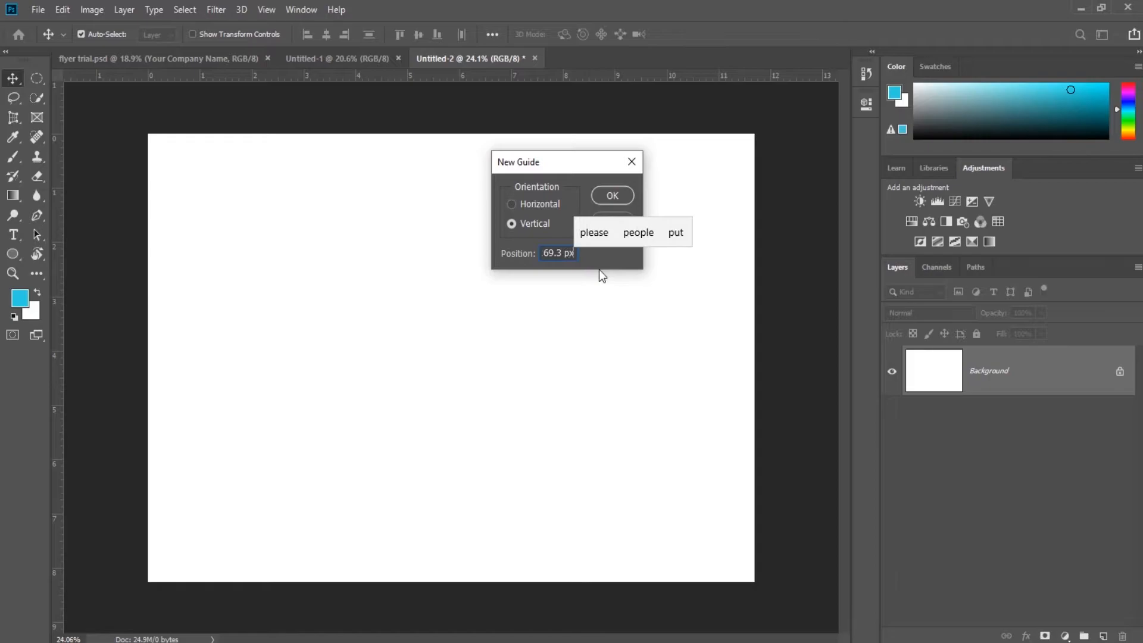
key("Return")
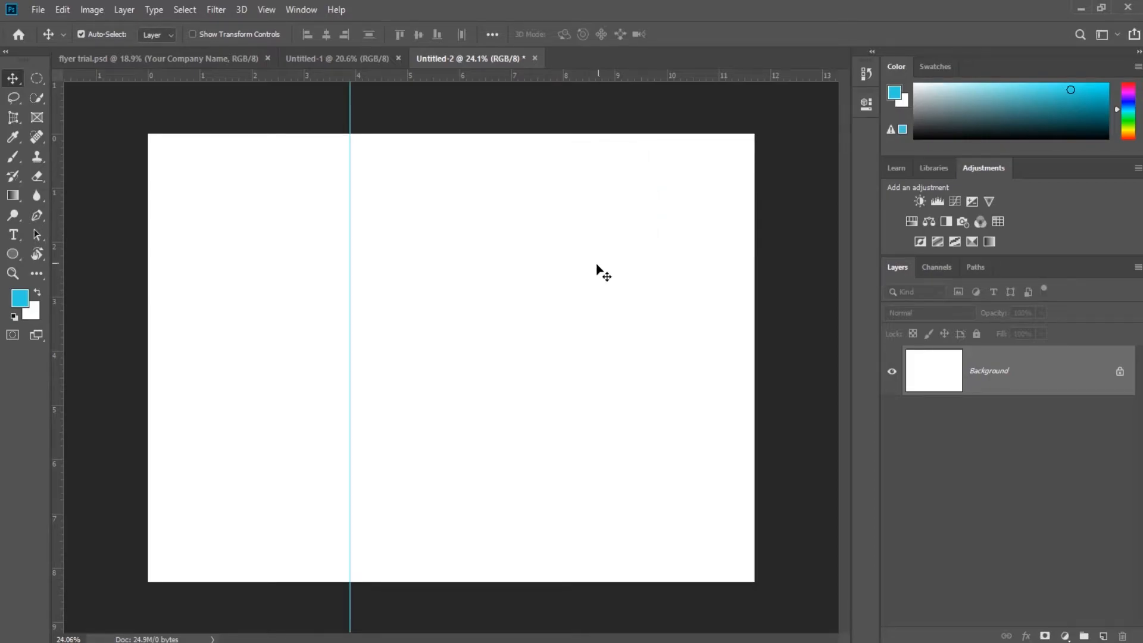
- Switch to Calculator and multiply the one-third width result by 2
key("alt+Tab")
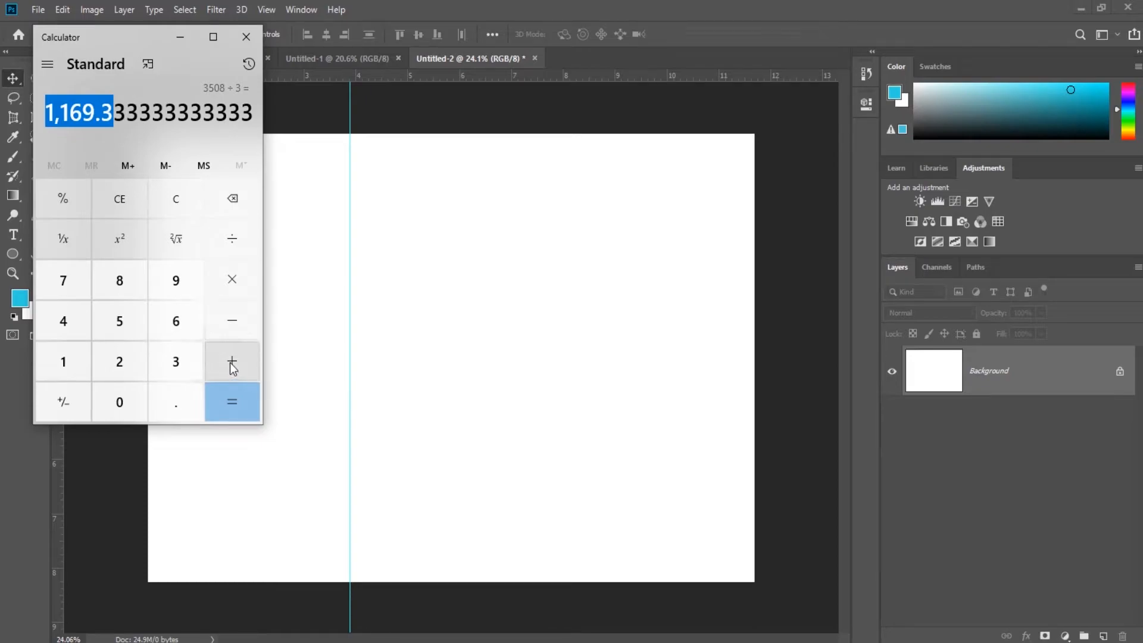
left_click(229, 281)
left_click(132, 364)
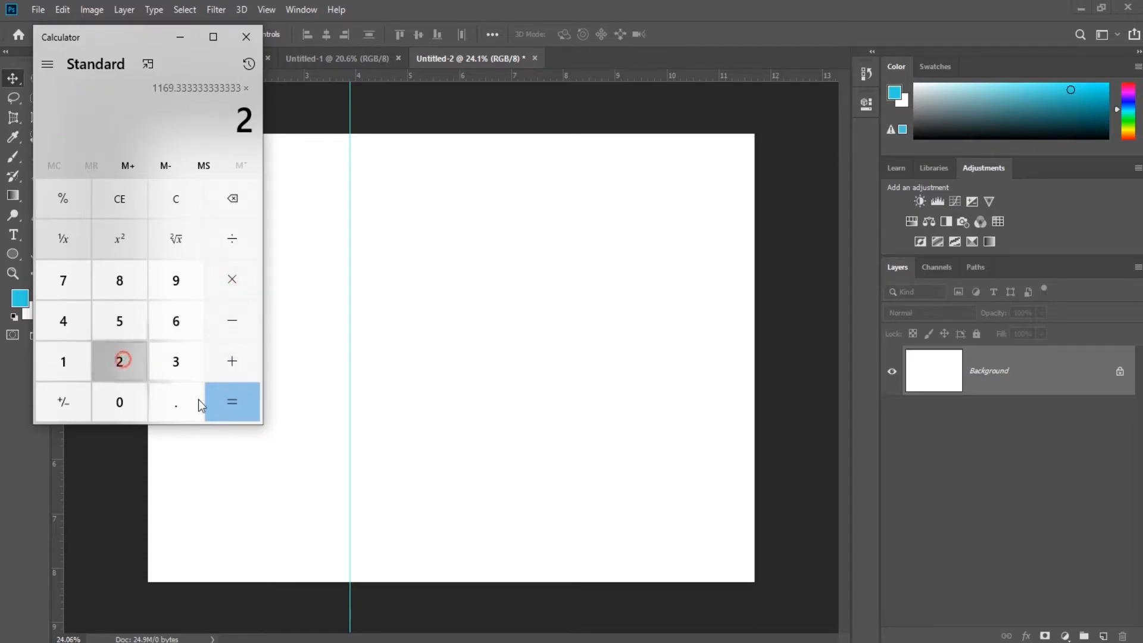
left_click(229, 403)
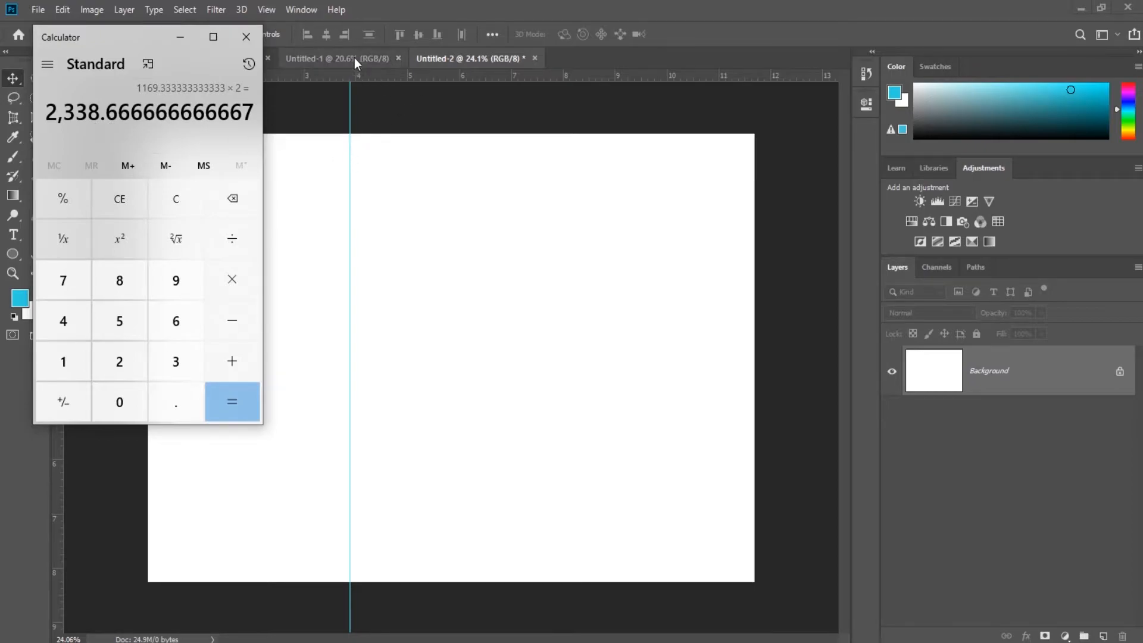
- Return to Photoshop and add a second vertical guide at 2338.6 px
left_click(266, 9)
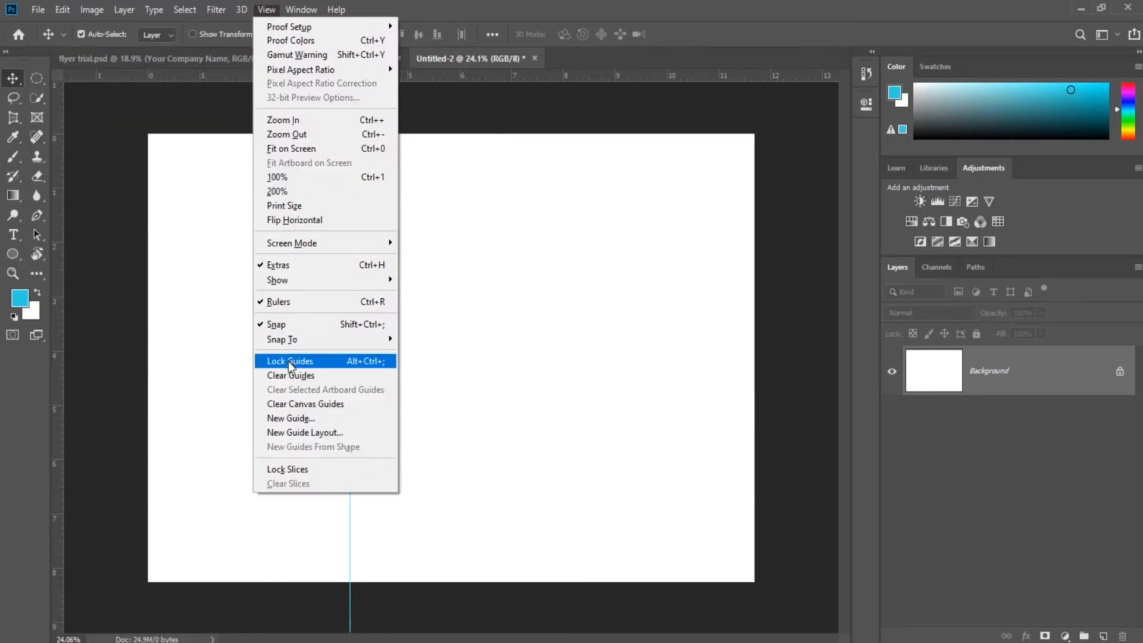
left_click(301, 419)
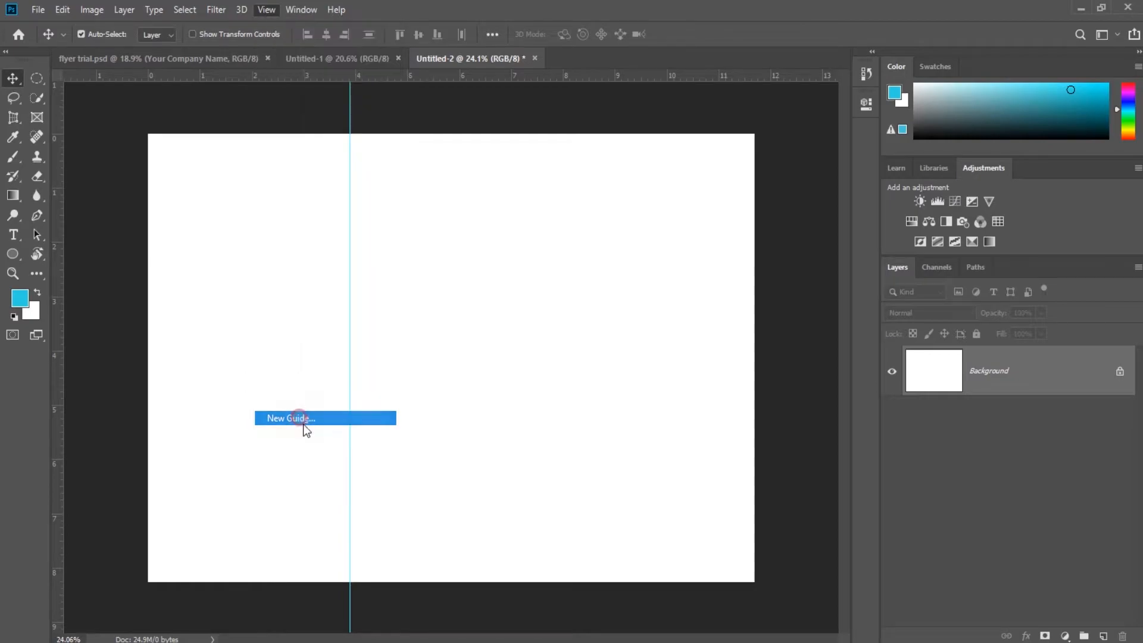
type("23")
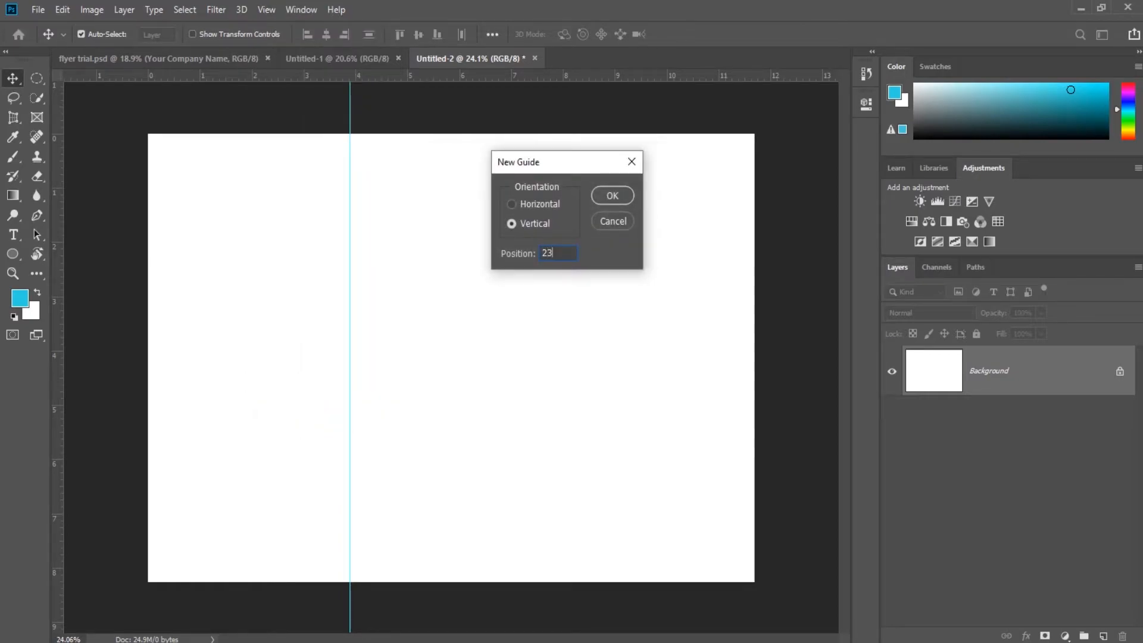
type("38.6 px")
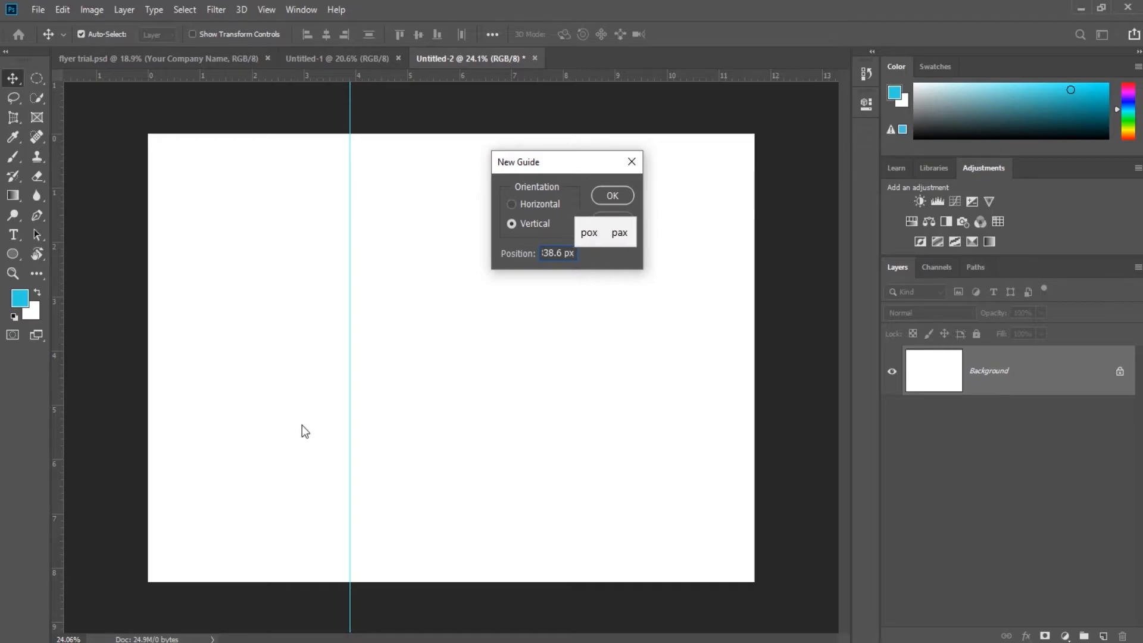
left_click(613, 197)
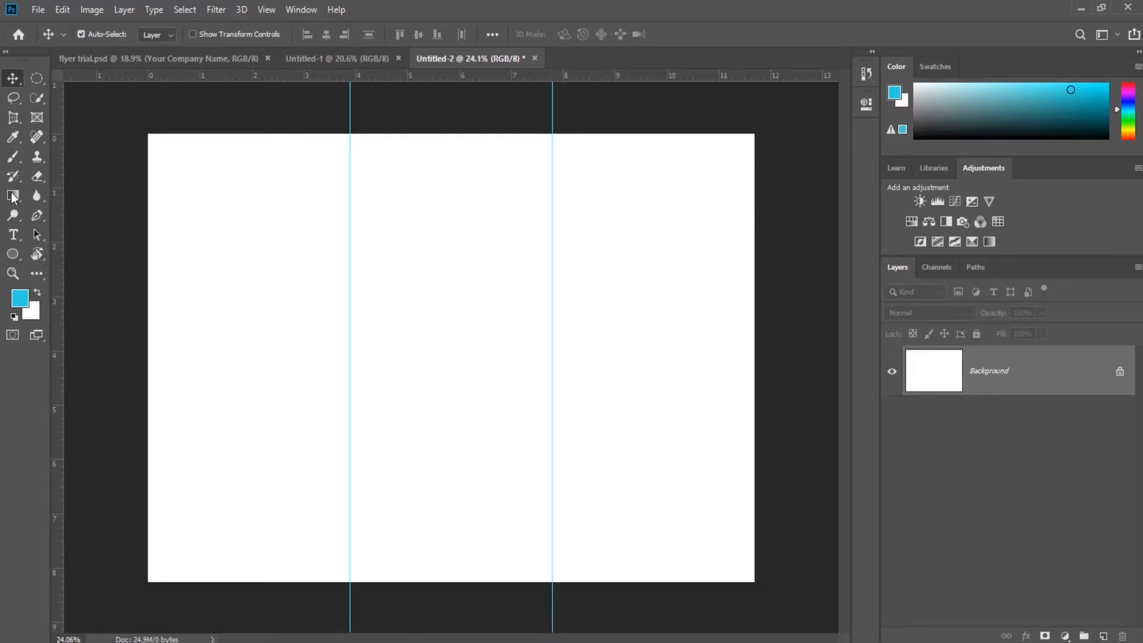
- Draw a blue ellipse of about 3513 x 1883 px spanning the full canvas width
left_click(12, 255)
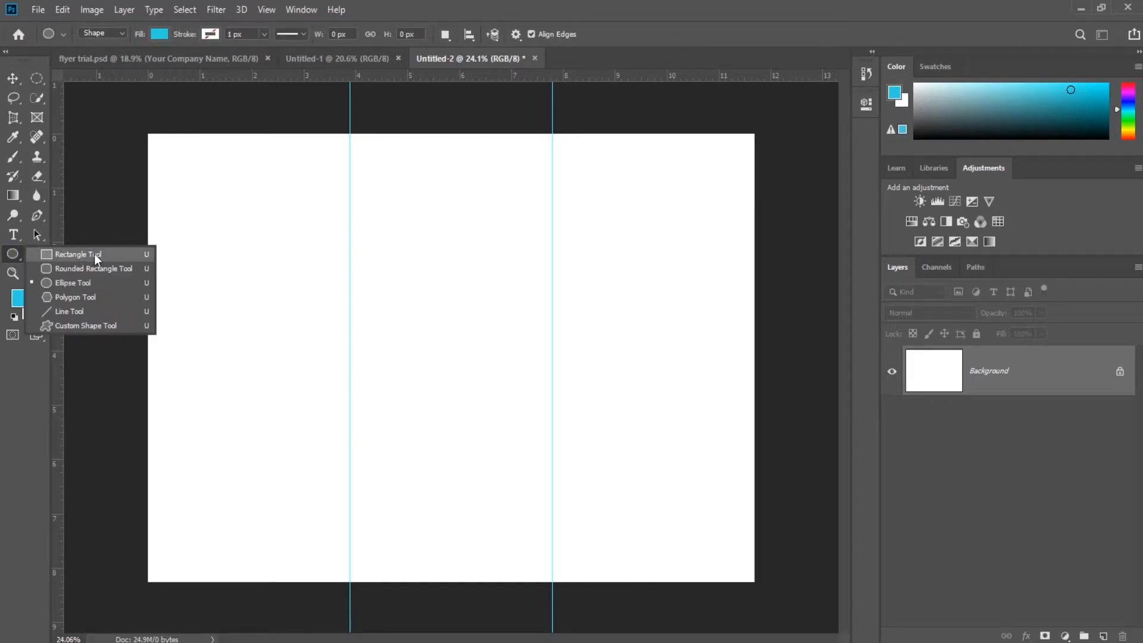
left_click(87, 285)
left_click_drag(148, 196, 755, 536)
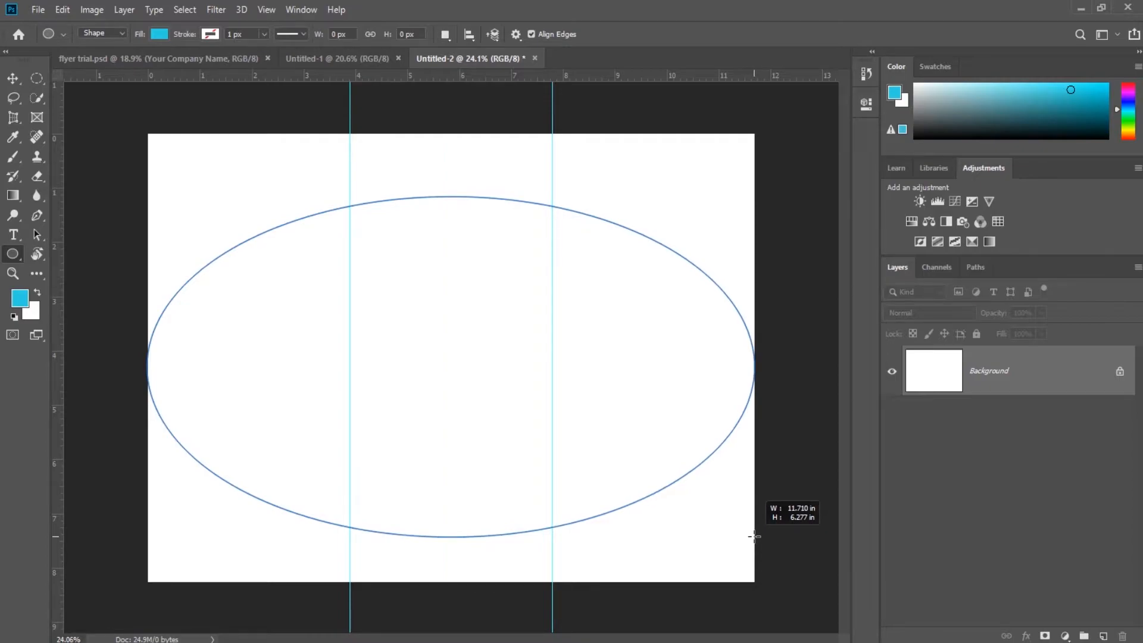
left_click_drag(754, 536, 755, 536)
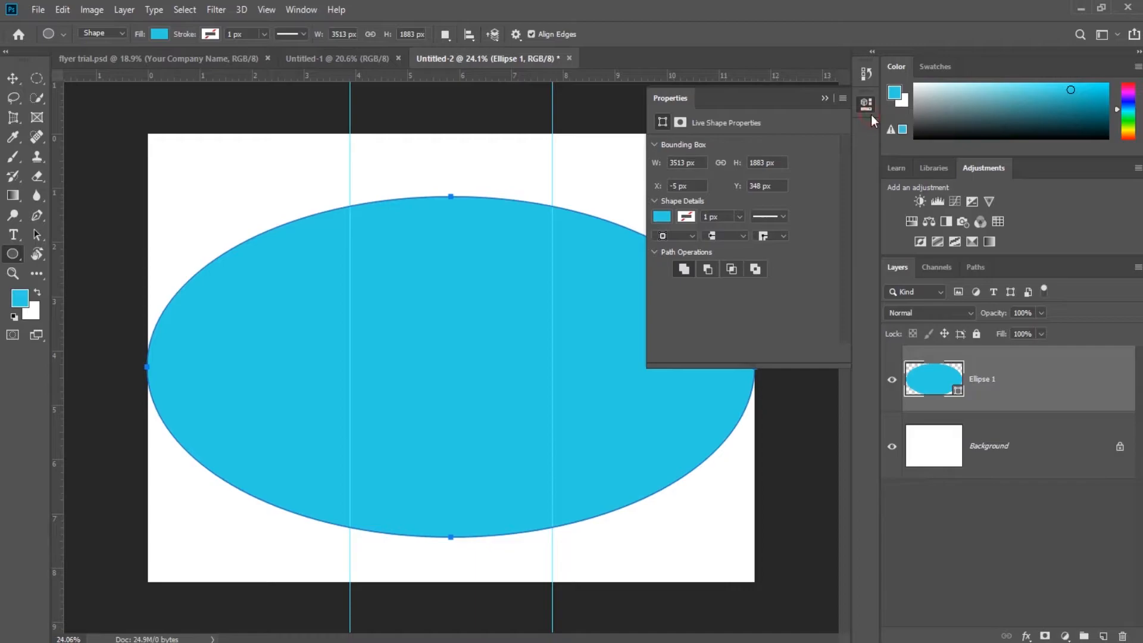
left_click(866, 104)
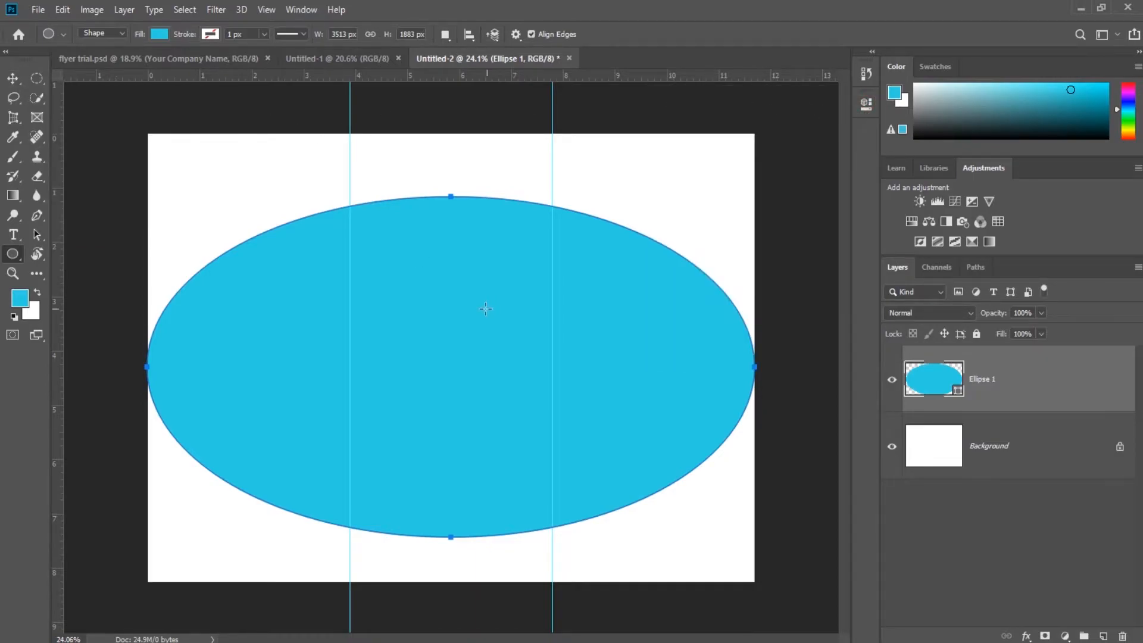
- Rotate the ellipse 90° clockwise and move it to the canvas's upper left, with its upper half beyond the top edge
left_click(12, 81)
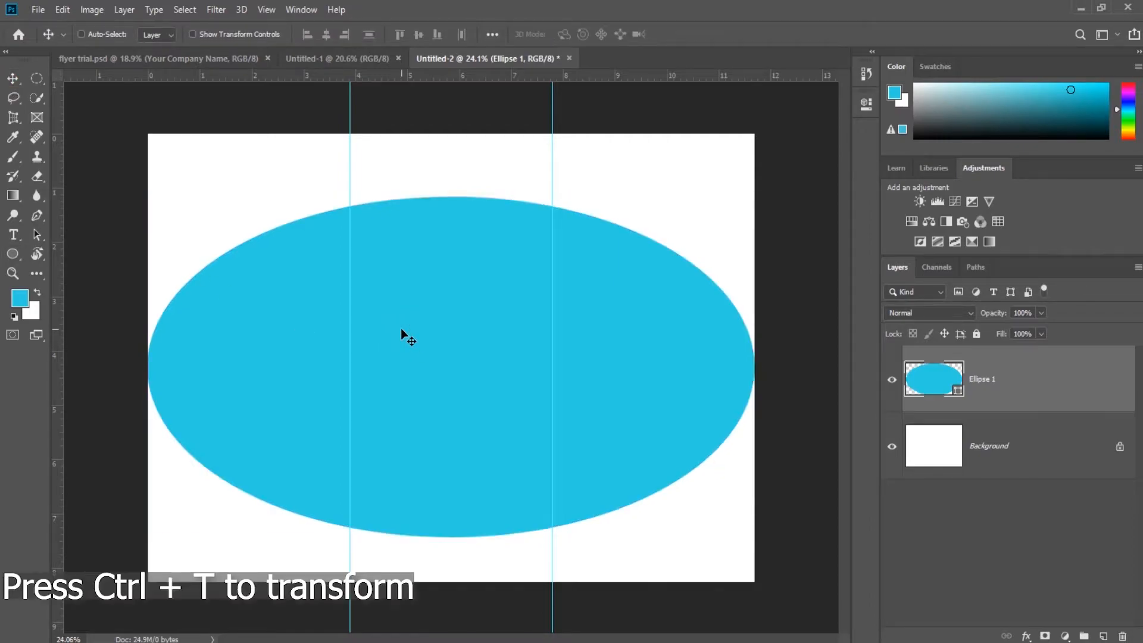
key("ctrl+t")
key("Escape")
key("ctrl+t")
right_click(498, 401)
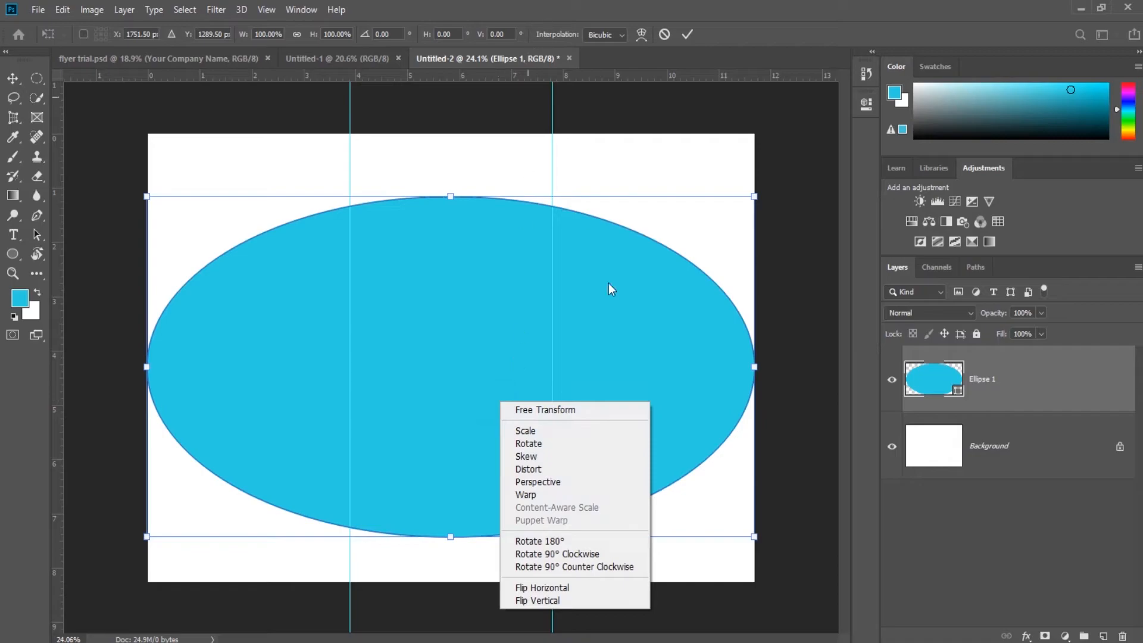
left_click(570, 553)
left_click_drag(472, 467, 319, 150)
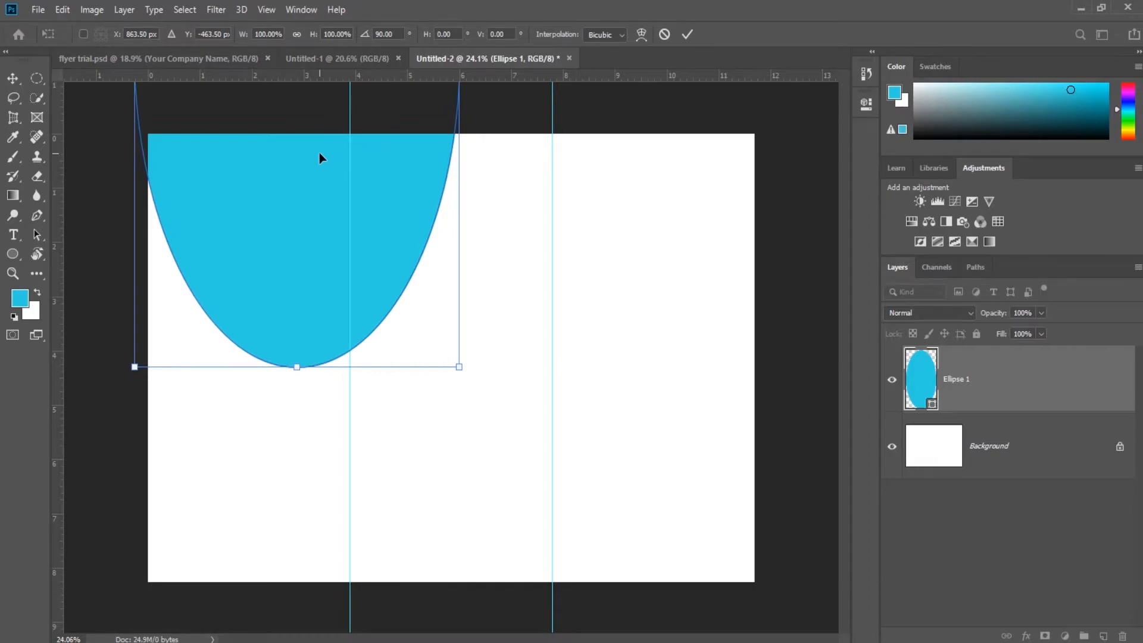
key("Return")
key("v")
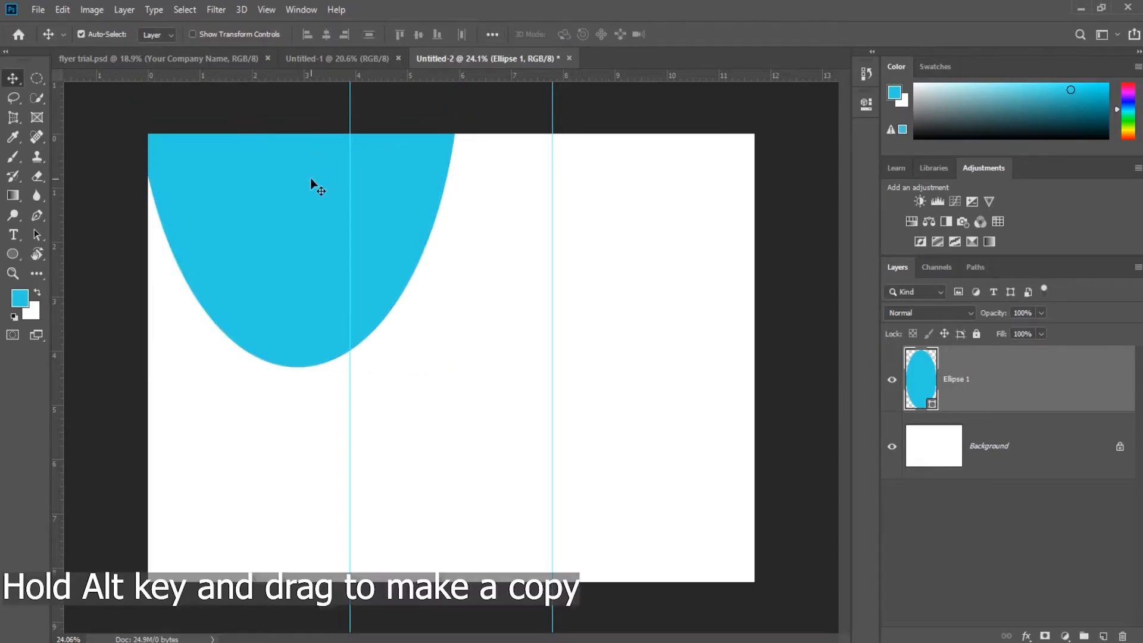
- Duplicate the ellipse about 5.82 in to the right and 0.69 in lower, against the canvas's right edge
left_click_drag(307, 178, 609, 216)
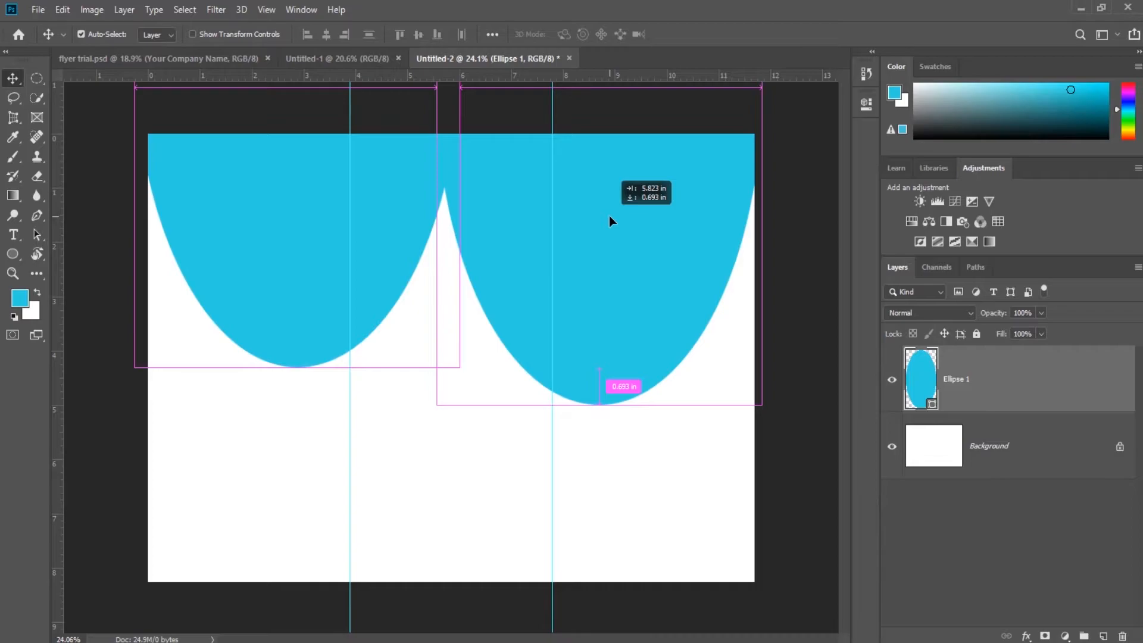
left_click_drag(608, 216, 609, 217)
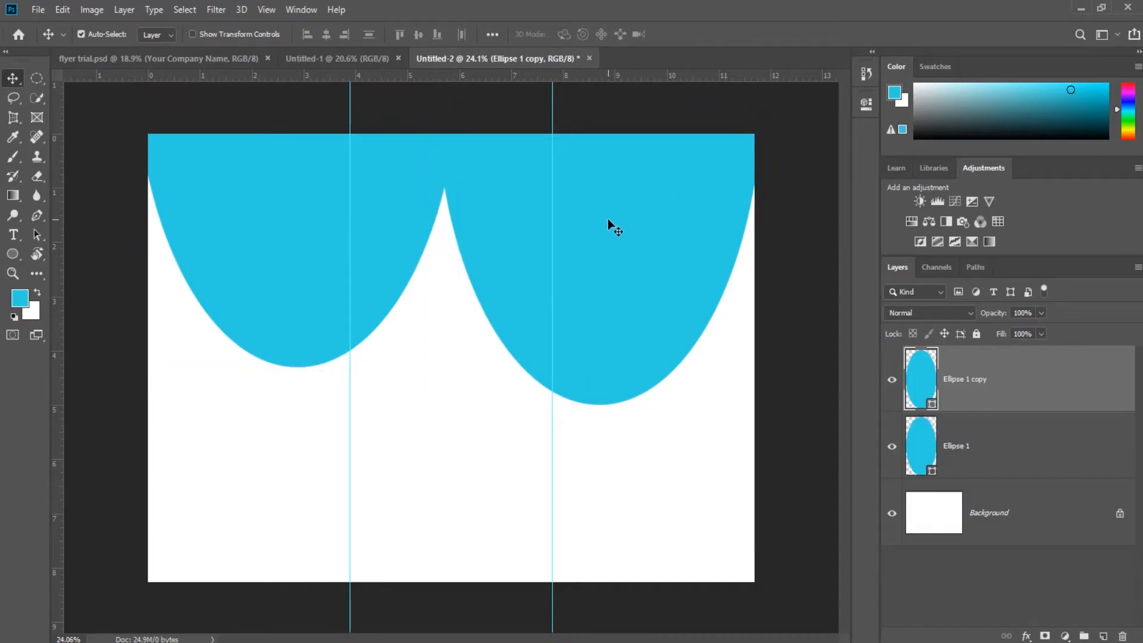
left_click(798, 316)
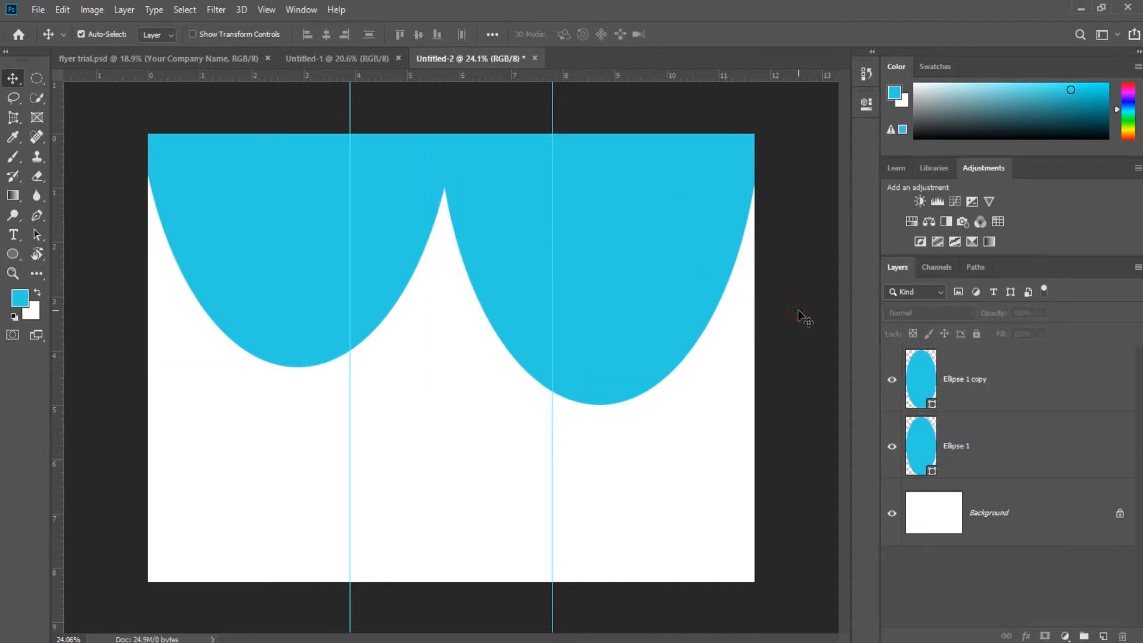
- Enlarge both ellipses together to about 107.3% width and 111% height so they extend past both canvas sides
scroll(803, 321, "down", 2)
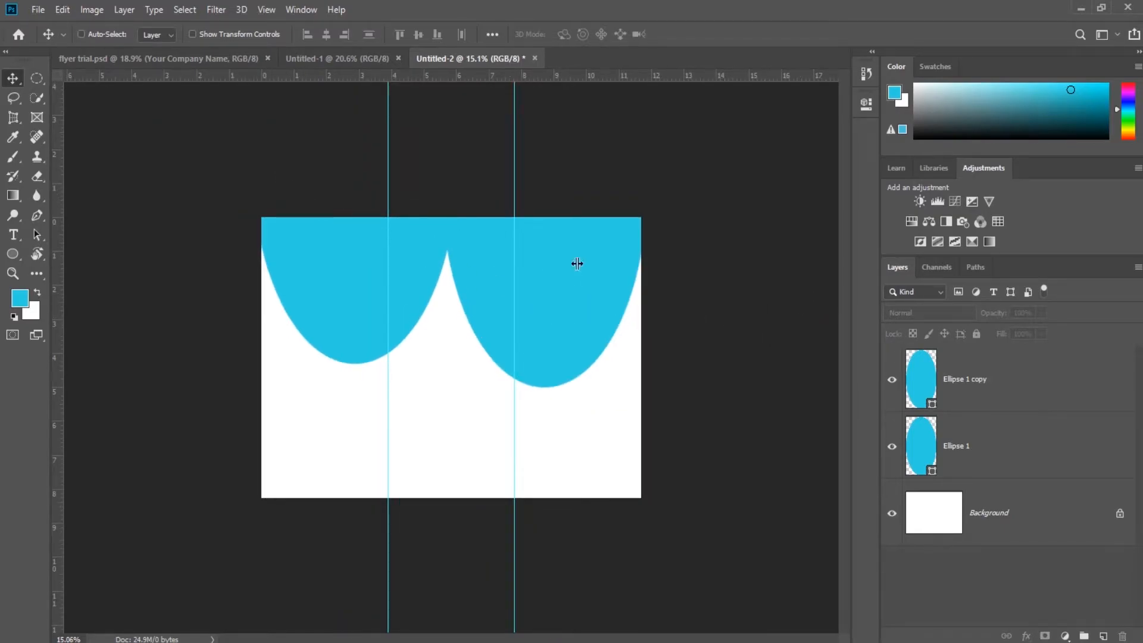
left_click(1026, 378, "ctrl")
left_click(1031, 451, "ctrl")
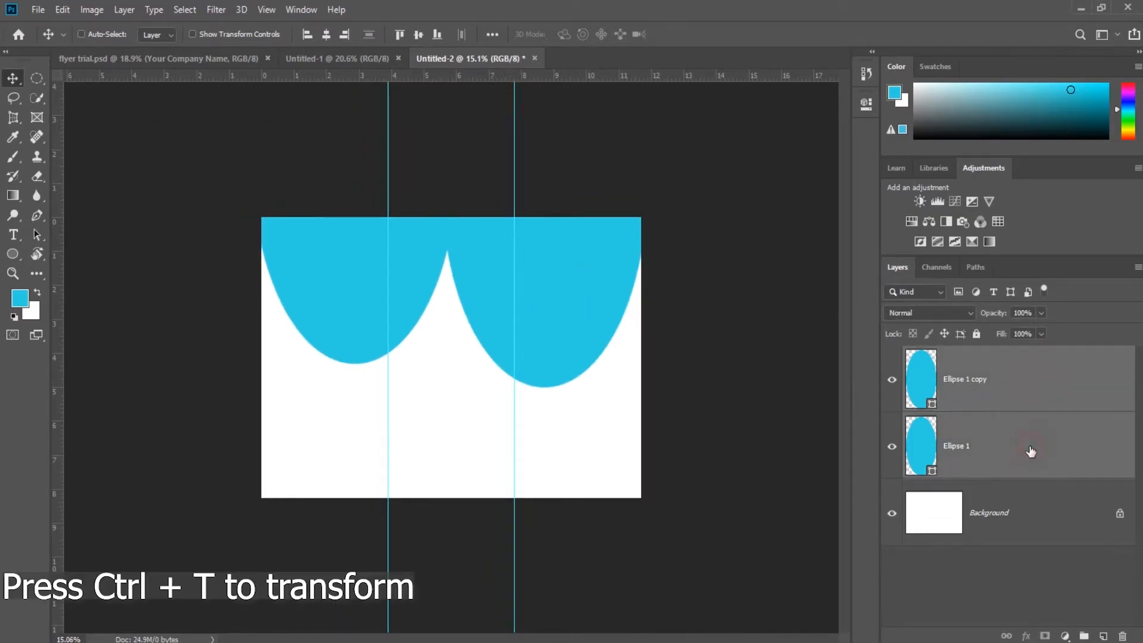
key("ctrl+t")
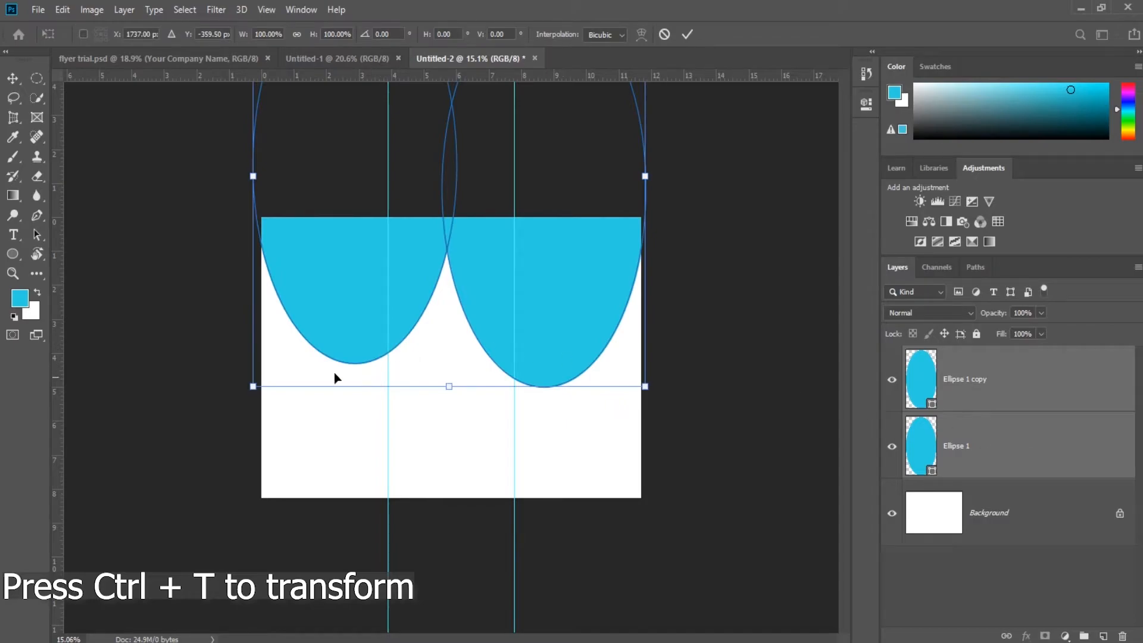
left_click_drag(252, 387, 242, 410)
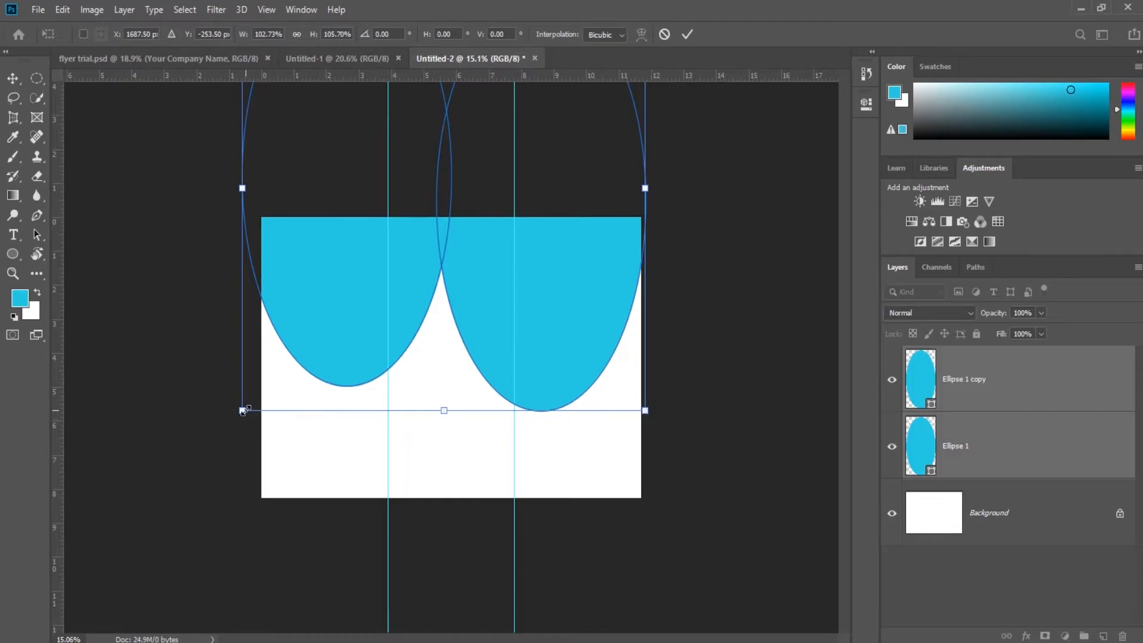
left_click_drag(242, 410, 236, 420)
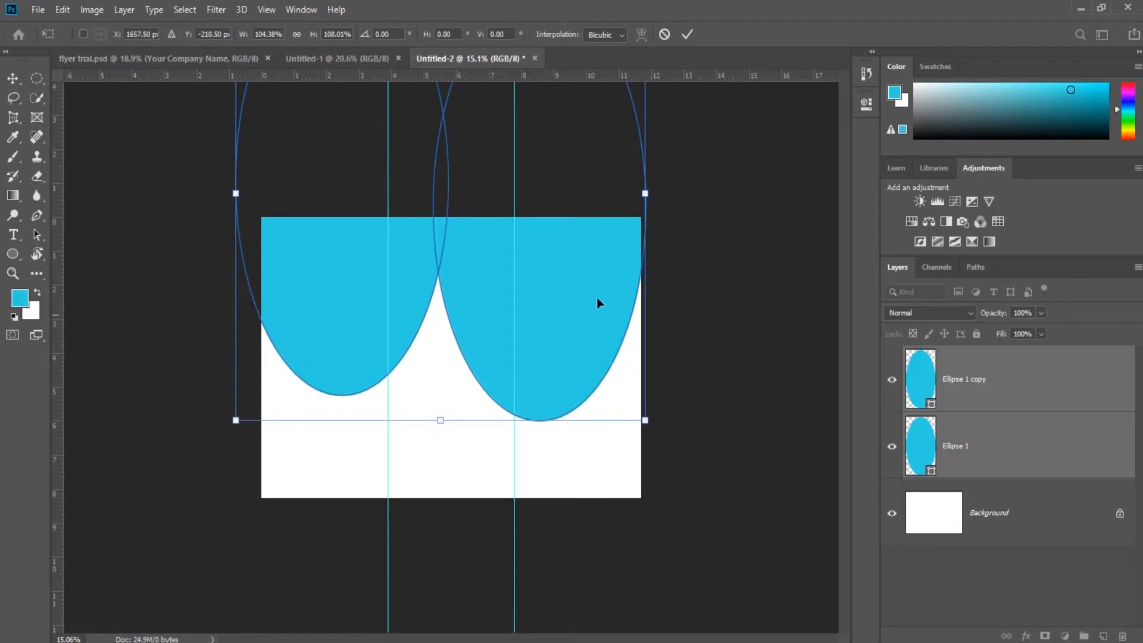
left_click_drag(645, 193, 656, 194)
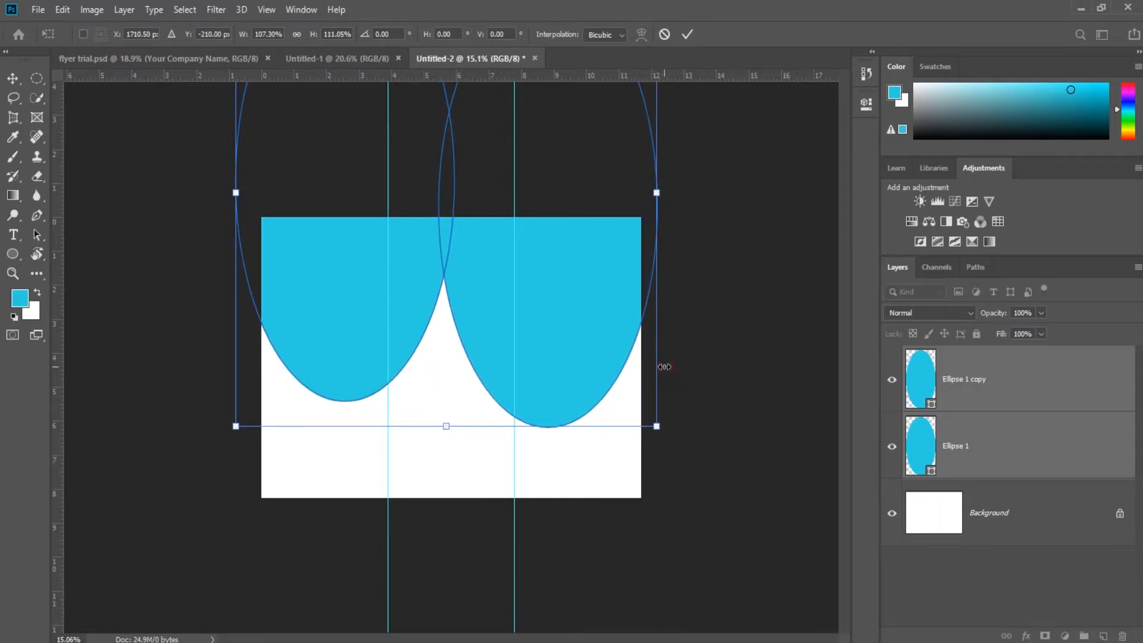
left_click(688, 35)
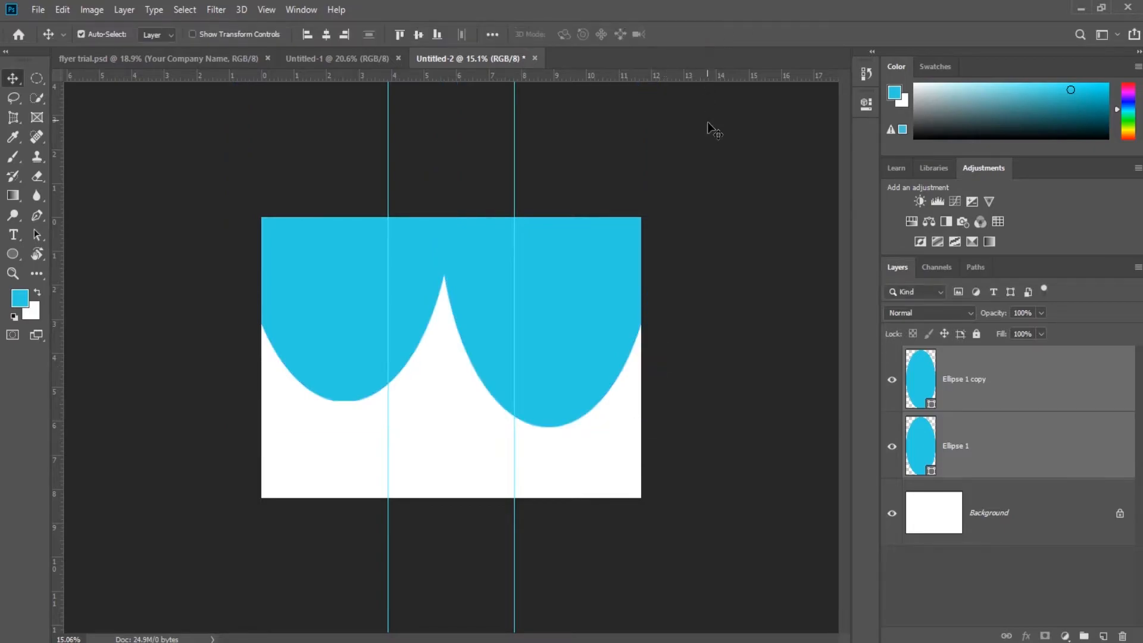
- Merge the two selected ellipse layers into a single shape layer
key("ctrl+0")
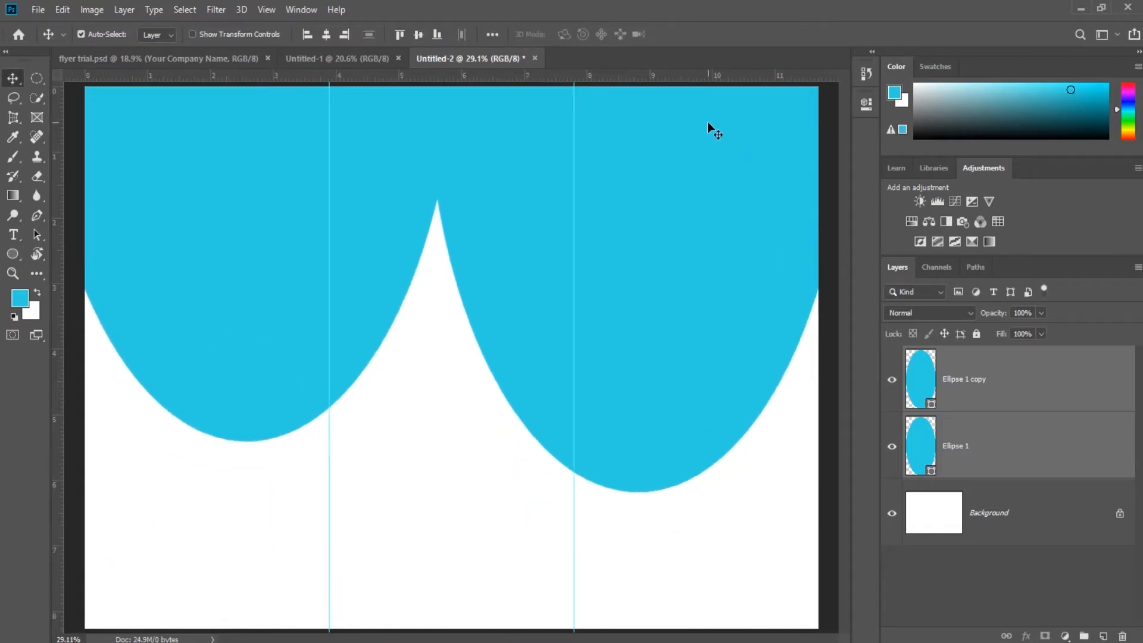
right_click(1011, 404)
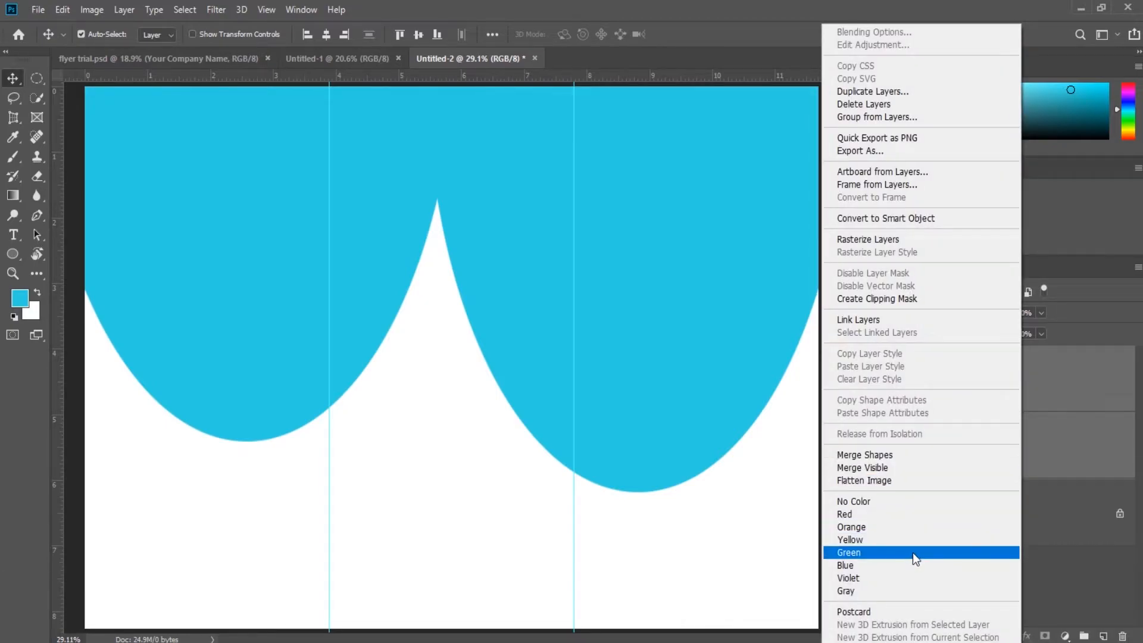
left_click(898, 454)
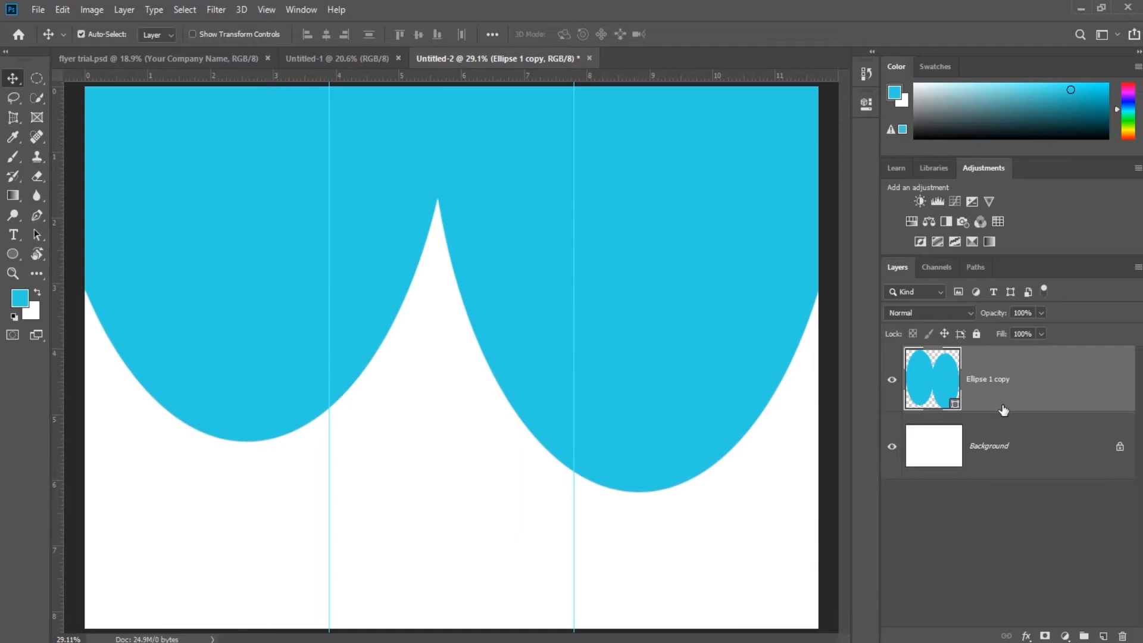
- Unlock the Background layer and cut the merged ellipse outline out of it, then deselect and hide the ellipse layer
key("ctrl")
left_click(935, 394, "ctrl")
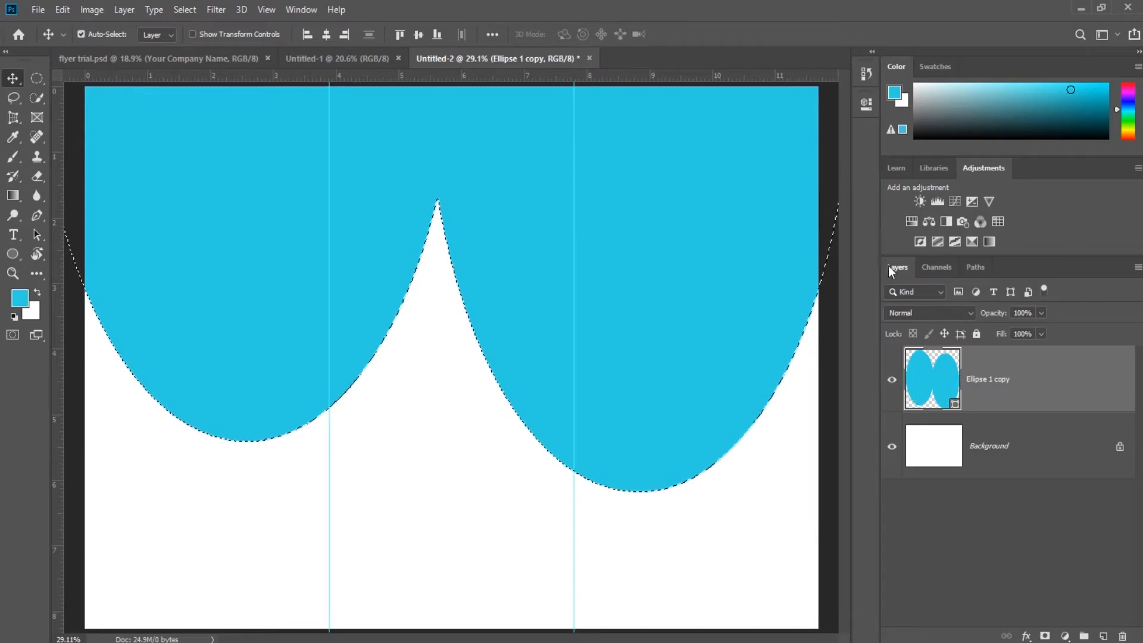
left_click(1026, 462)
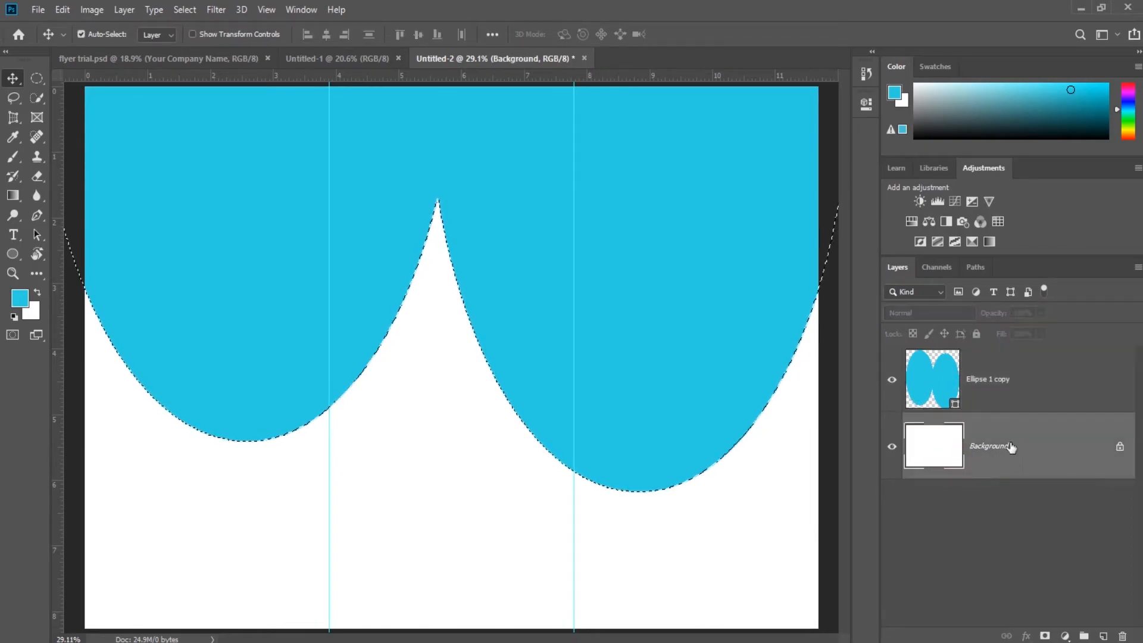
left_click(1119, 446)
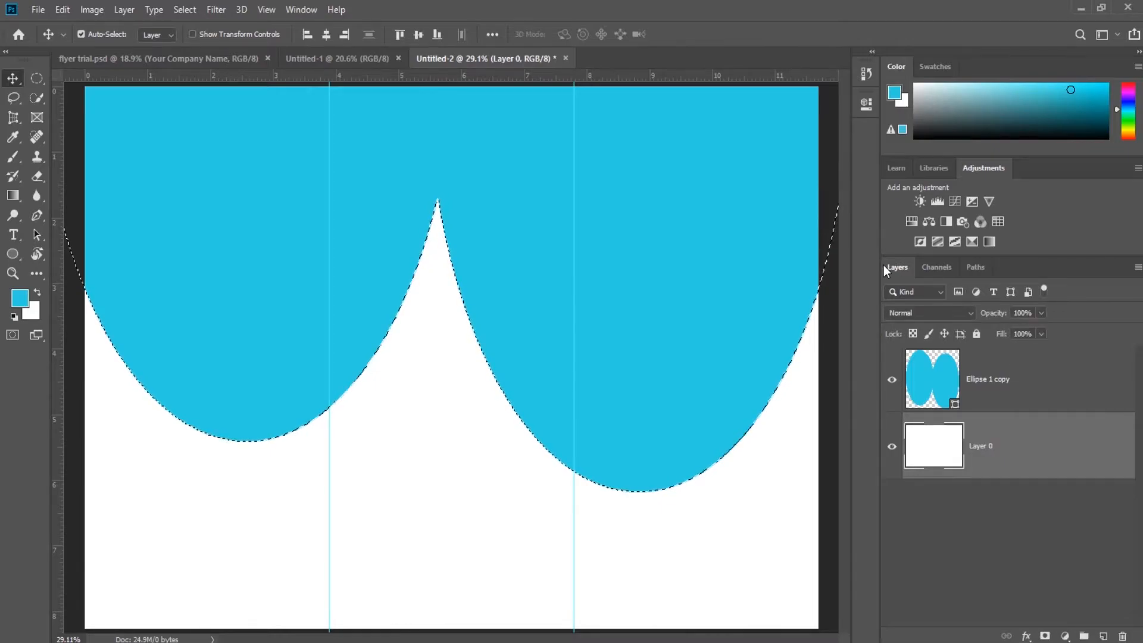
key("Delete")
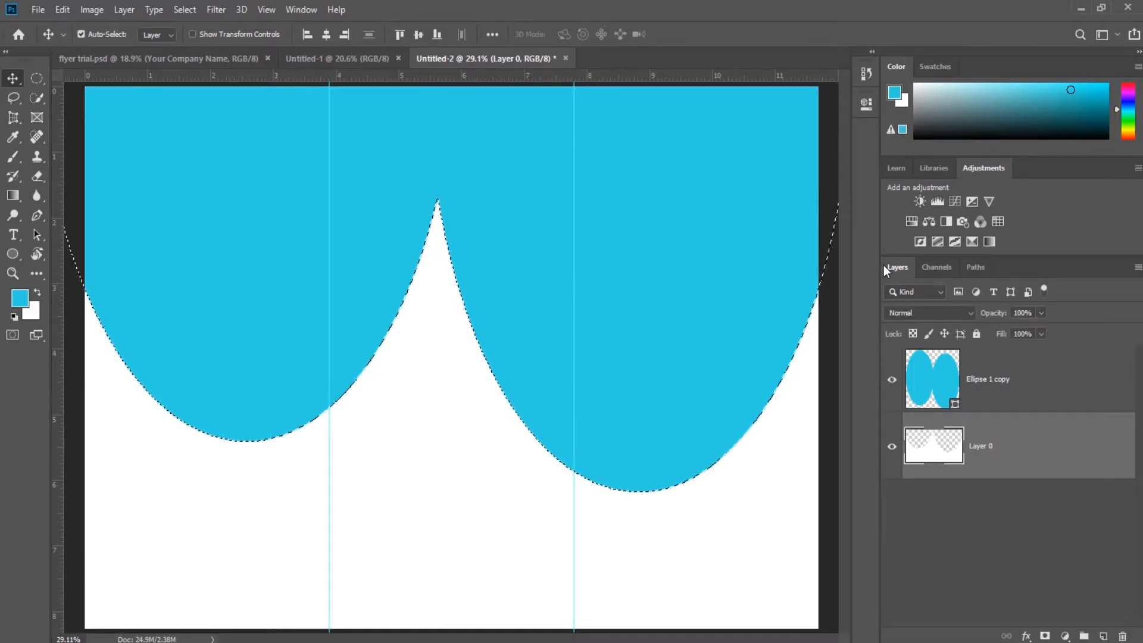
key("ctrl+d")
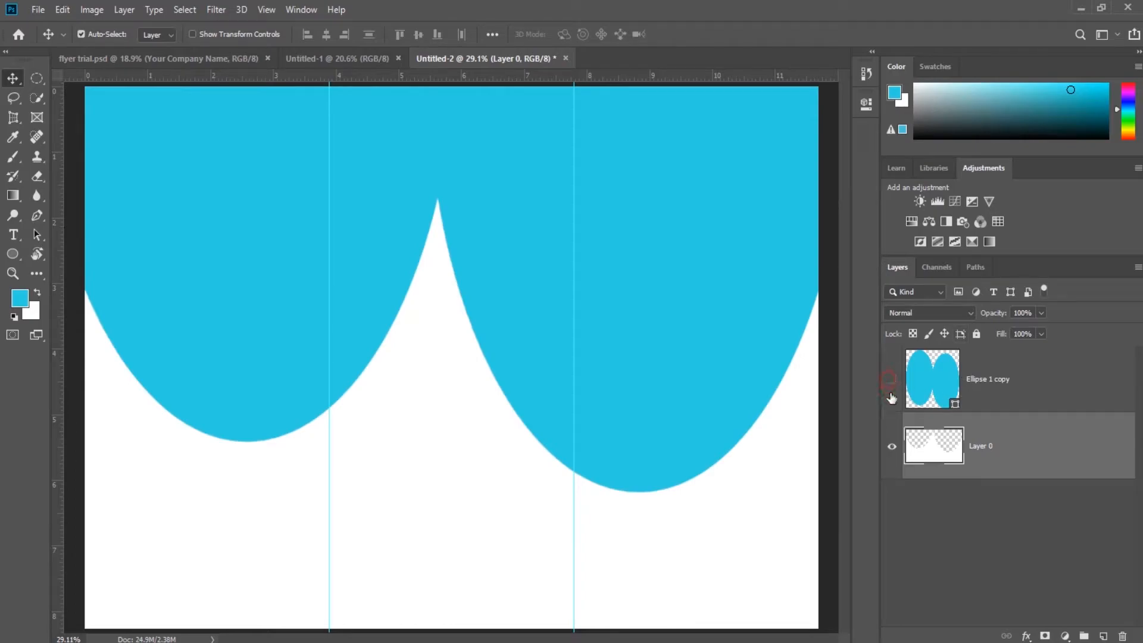
left_click(891, 381)
- Apply a red Color Overlay (#d72929) to Layer 0 with Normal blend mode and 100% opacity
key("ctrl+minus")
scroll(589, 395, "down", 1)
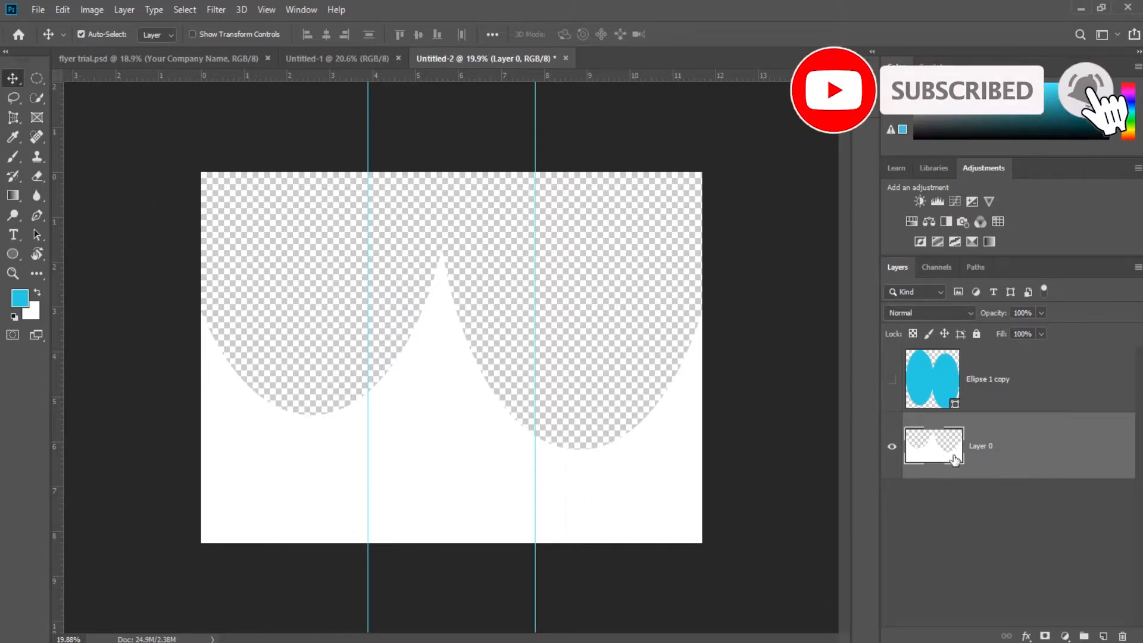
left_click(1026, 636)
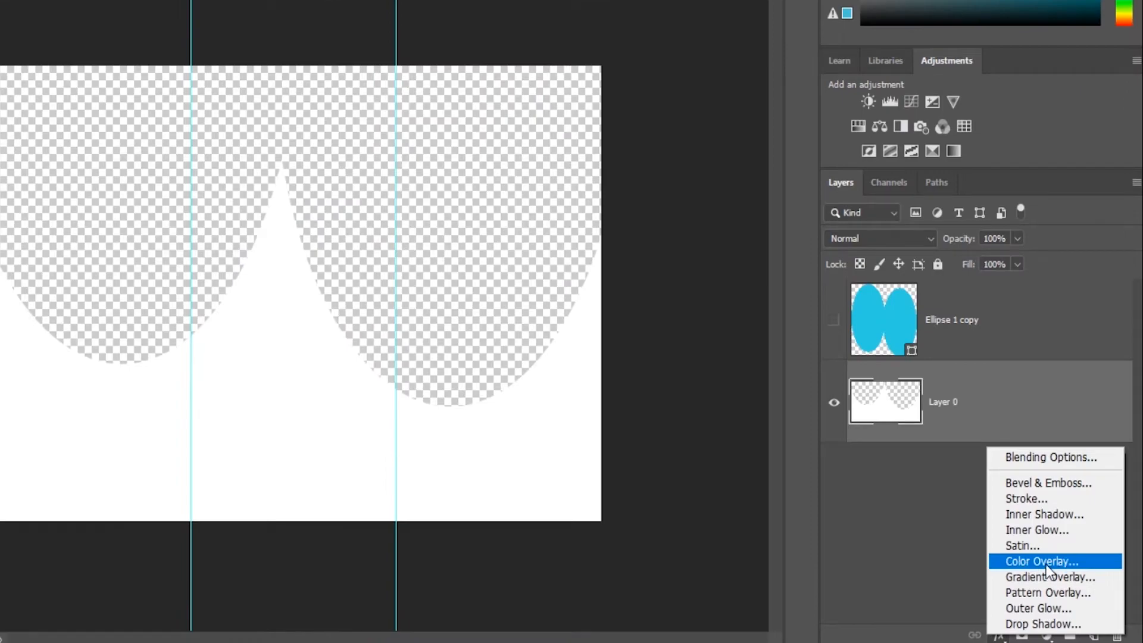
left_click(1047, 563)
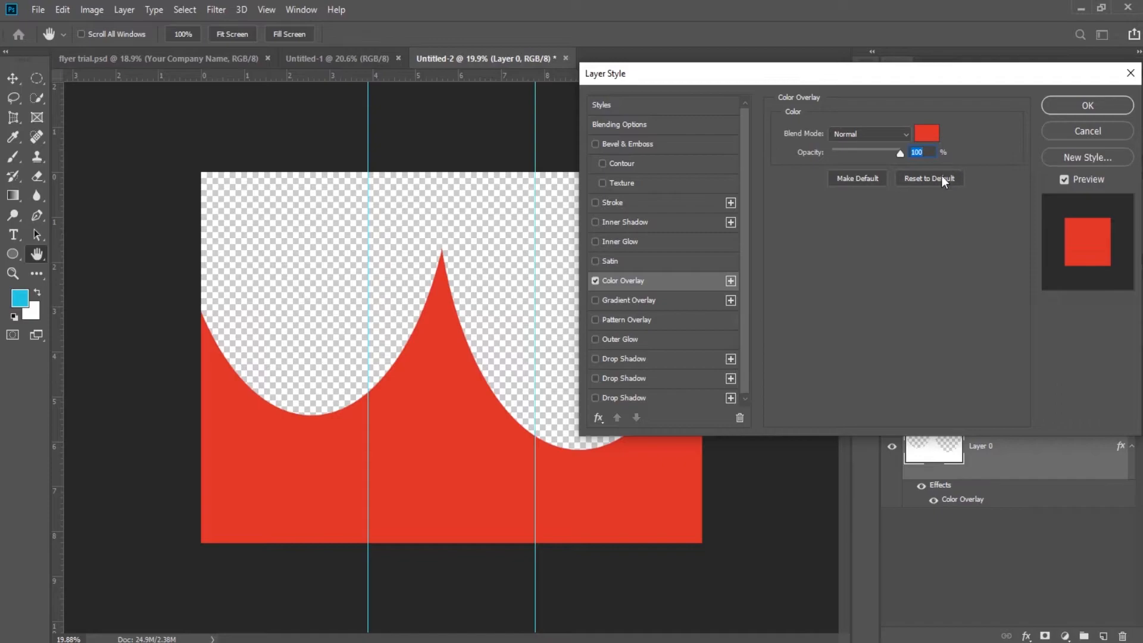
left_click(930, 134)
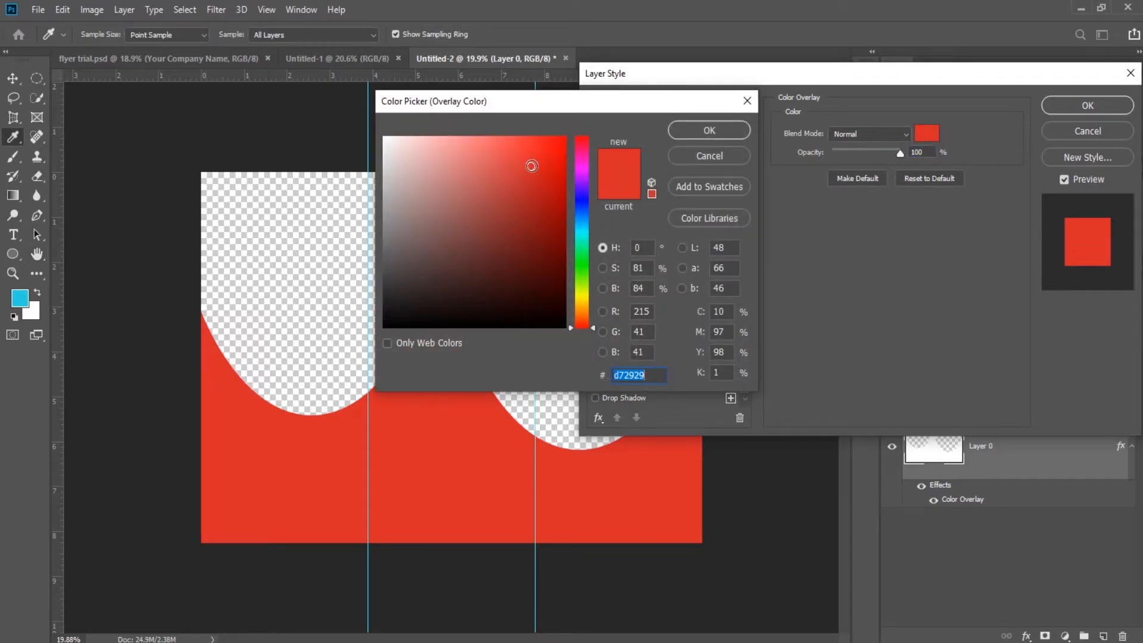
left_click(650, 376)
double_click(650, 375)
left_click(720, 135)
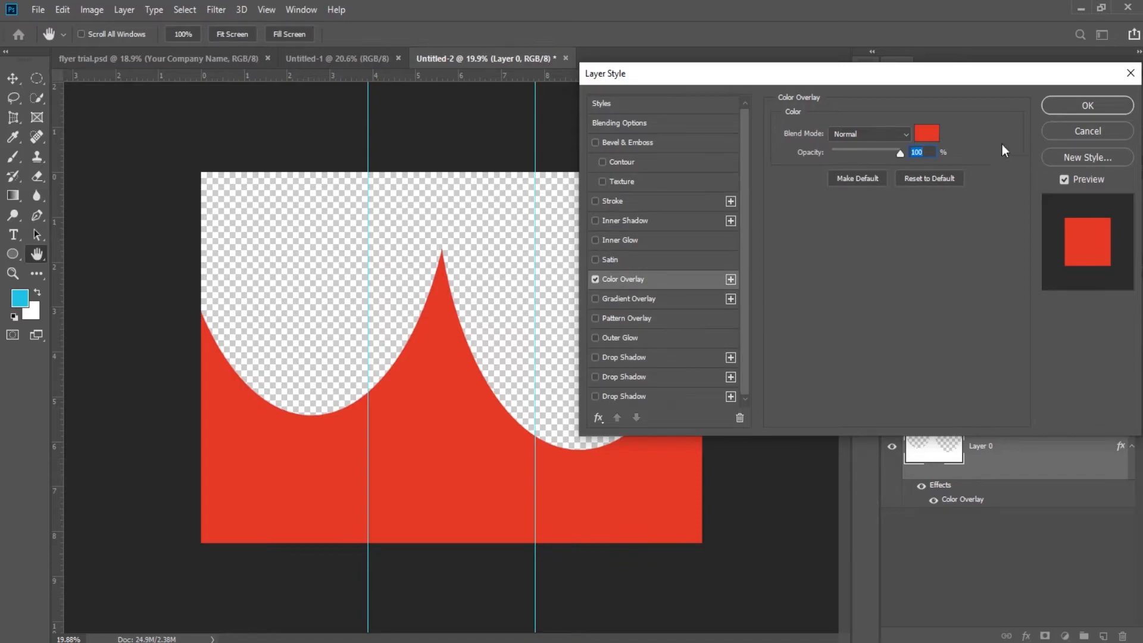
left_click(1087, 106)
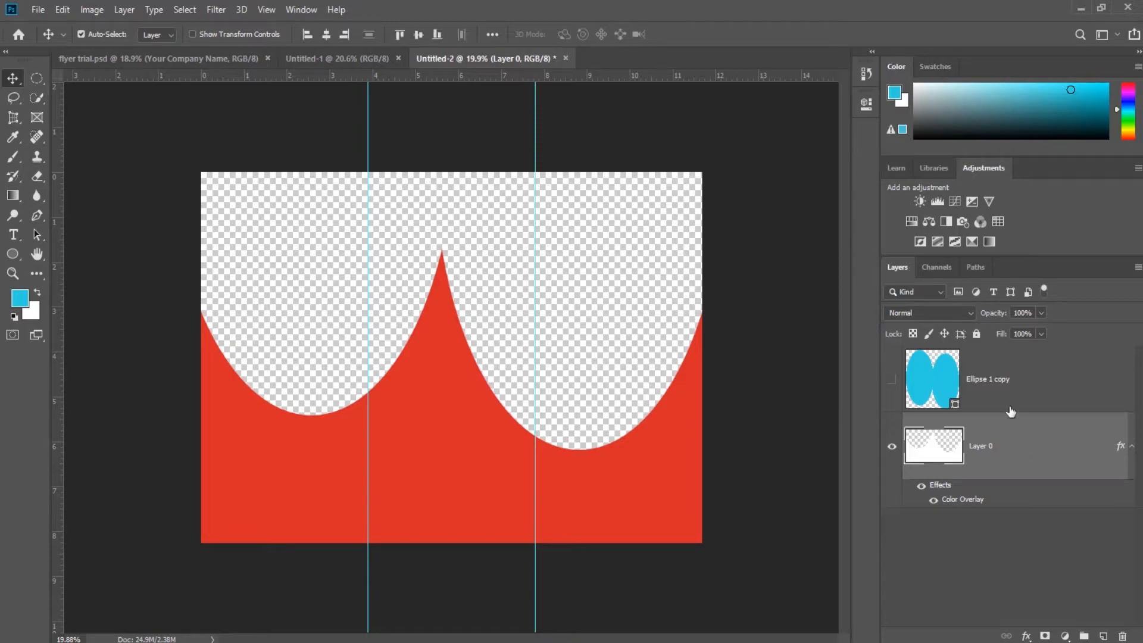
- Load the Ellipse 1 copy outline as a selection and move only the selection down to about Y -59 px
left_click(1008, 401)
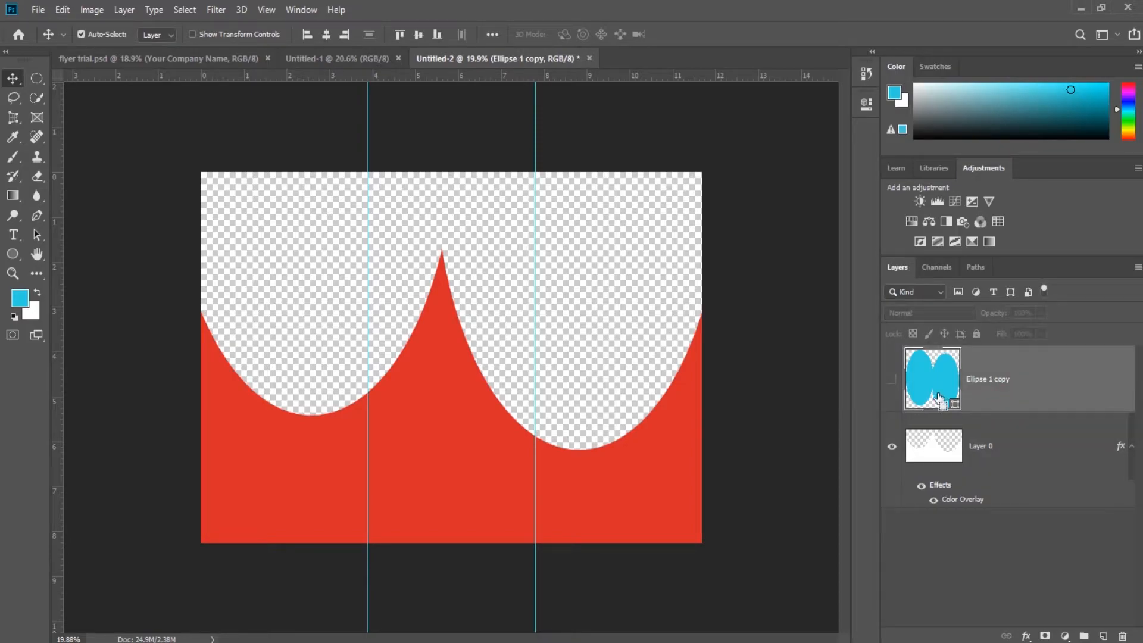
left_click(936, 395, "ctrl")
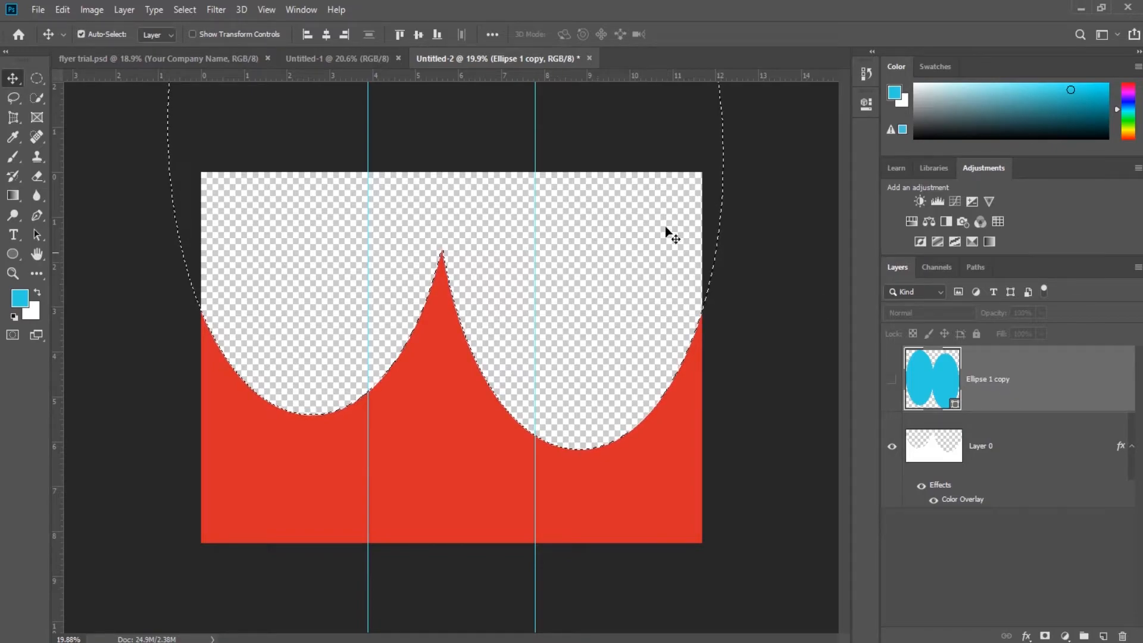
left_click(184, 10)
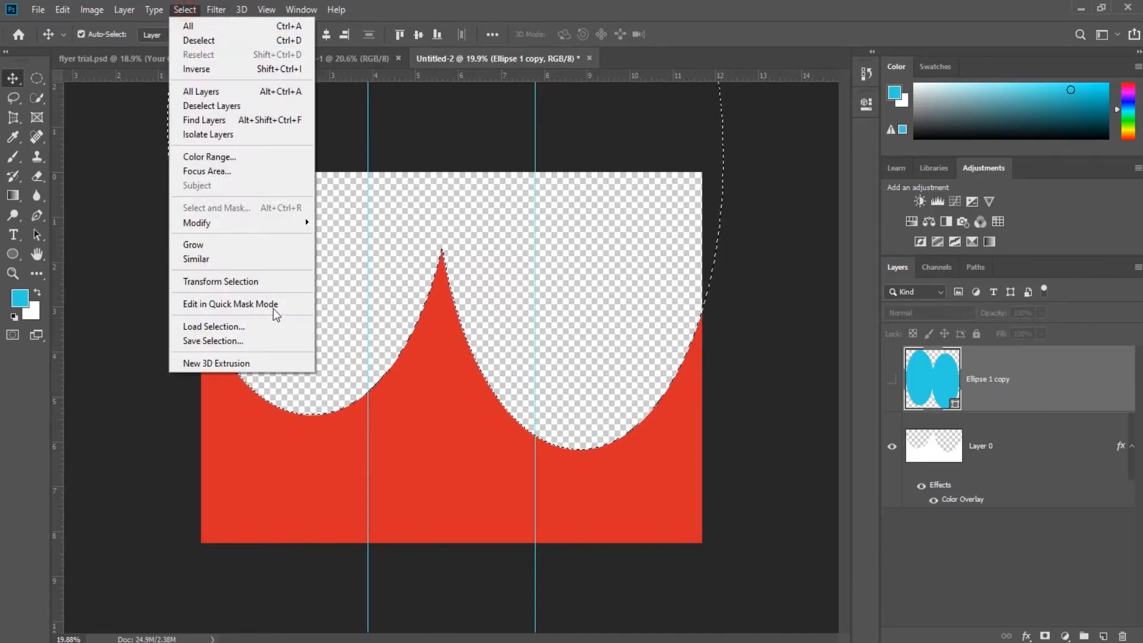
left_click(245, 282)
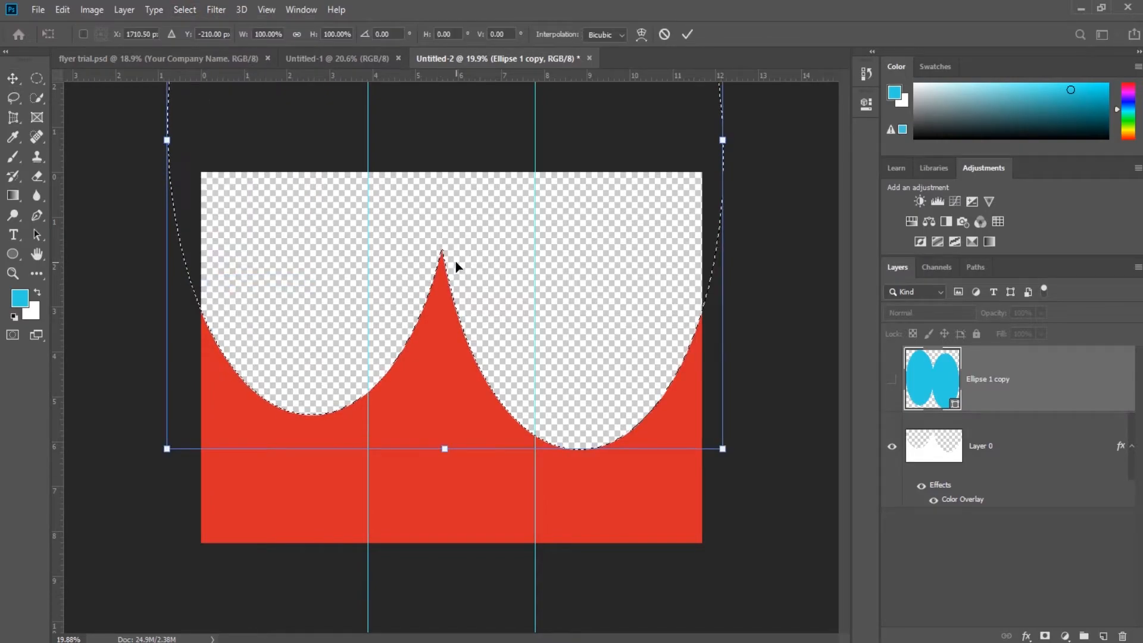
key("shift+Down")
key("shift+Down")
key("shift+Down")
key("shift+Down")
key("shift+Down")
key("shift+Down")
key("shift+Down")
key("shift+Down")
key("shift+Down")
key("shift+Down")
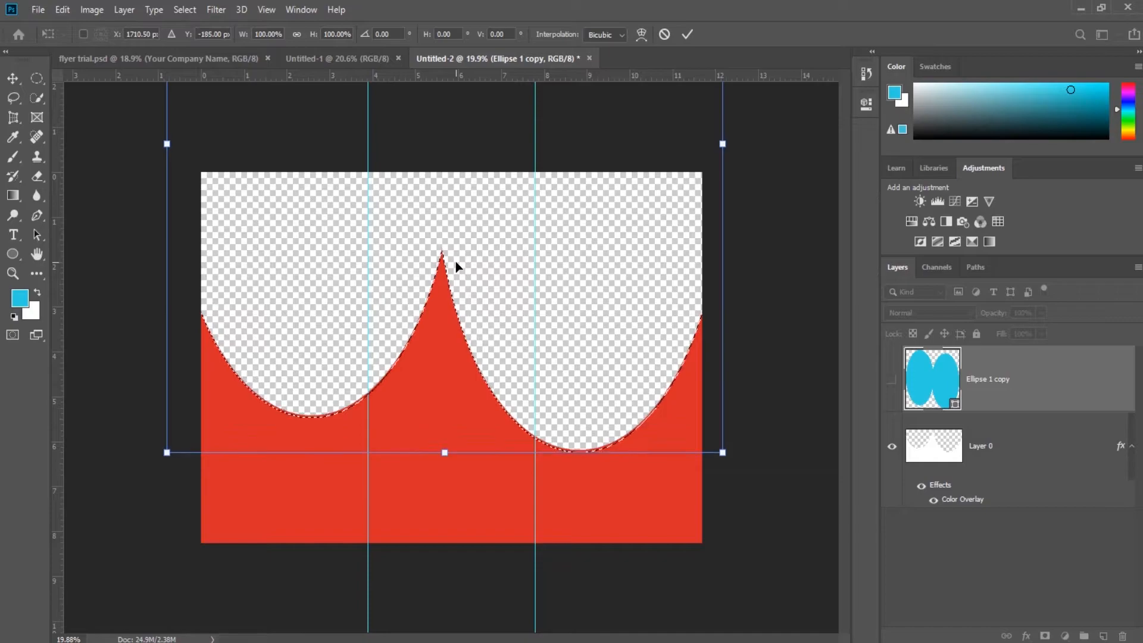
key("shift+Down")
key("shift+Down")
key("shift+Down")
key("shift+Down")
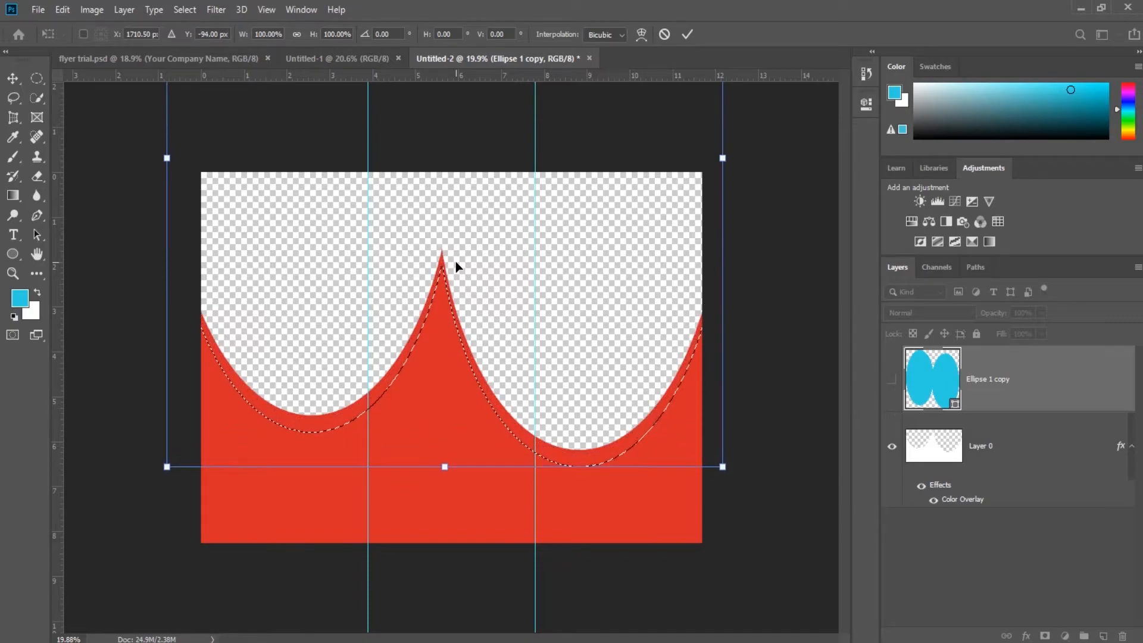
key("shift+Down")
key("Down")
key("Down")
key("Down")
key("Down")
key("Down")
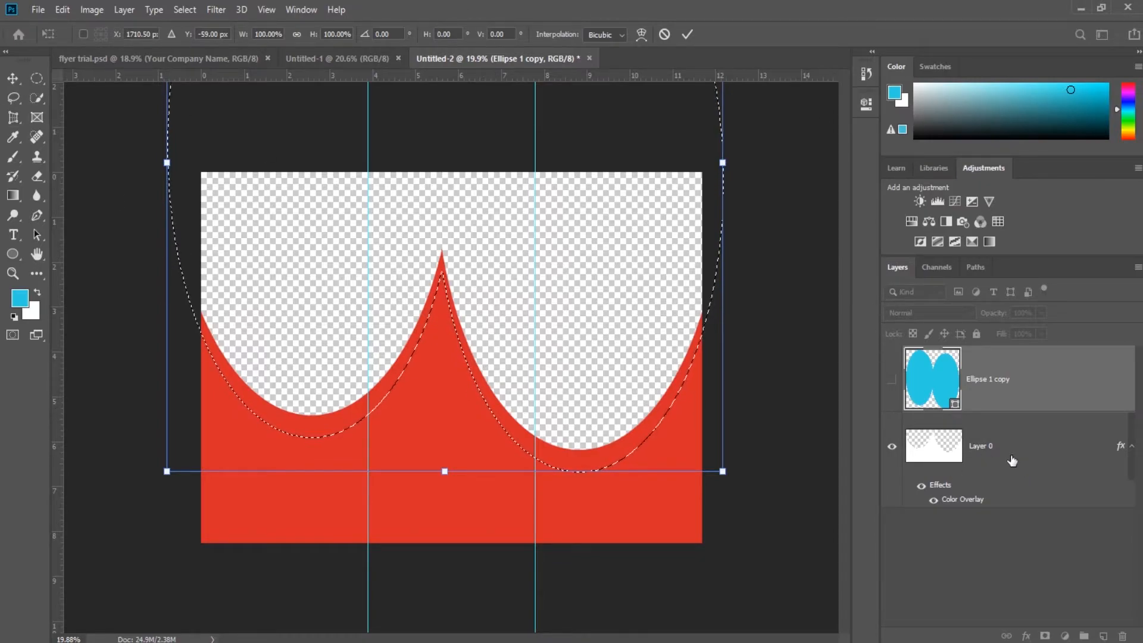
key("Return")
- Cut the selected curved strip out of Layer 0 onto its own new layer
left_click(966, 453)
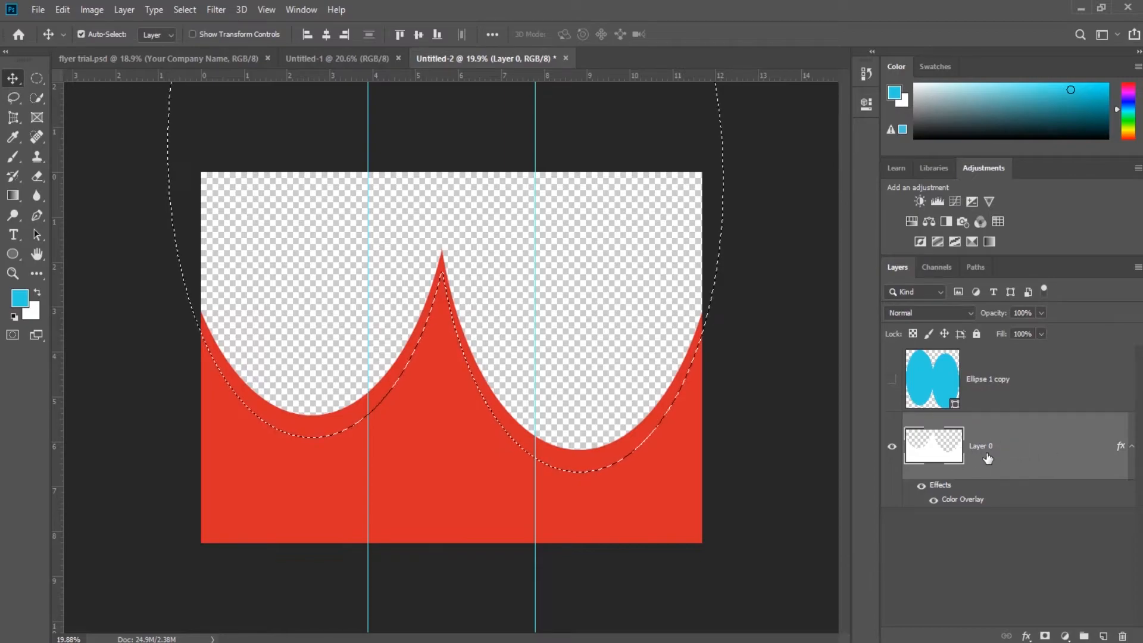
left_click(37, 78)
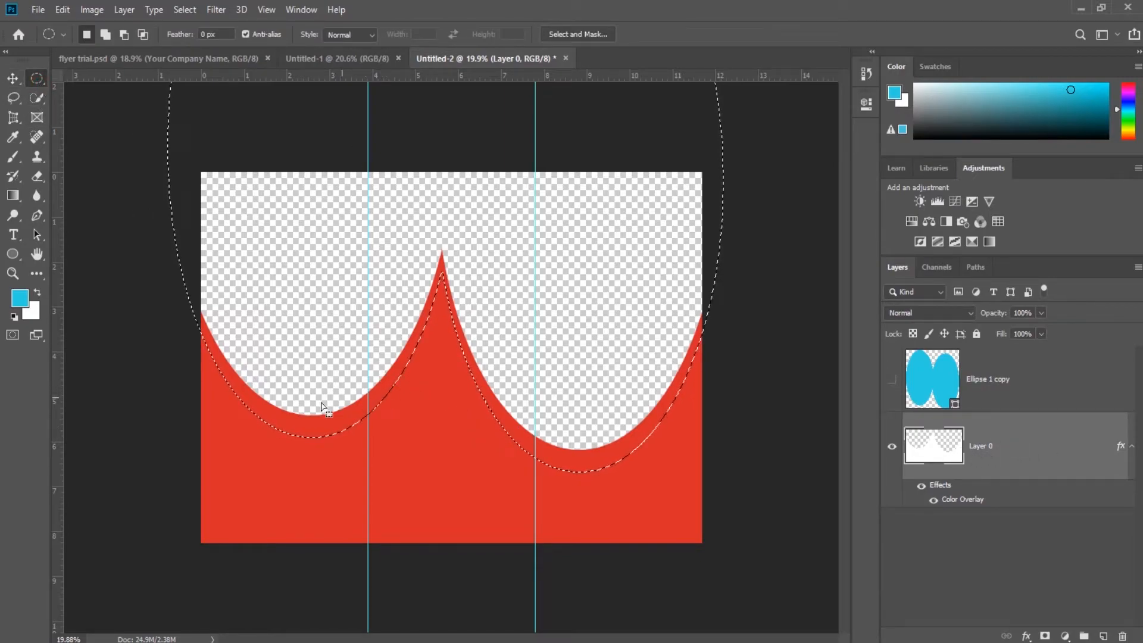
right_click(315, 432)
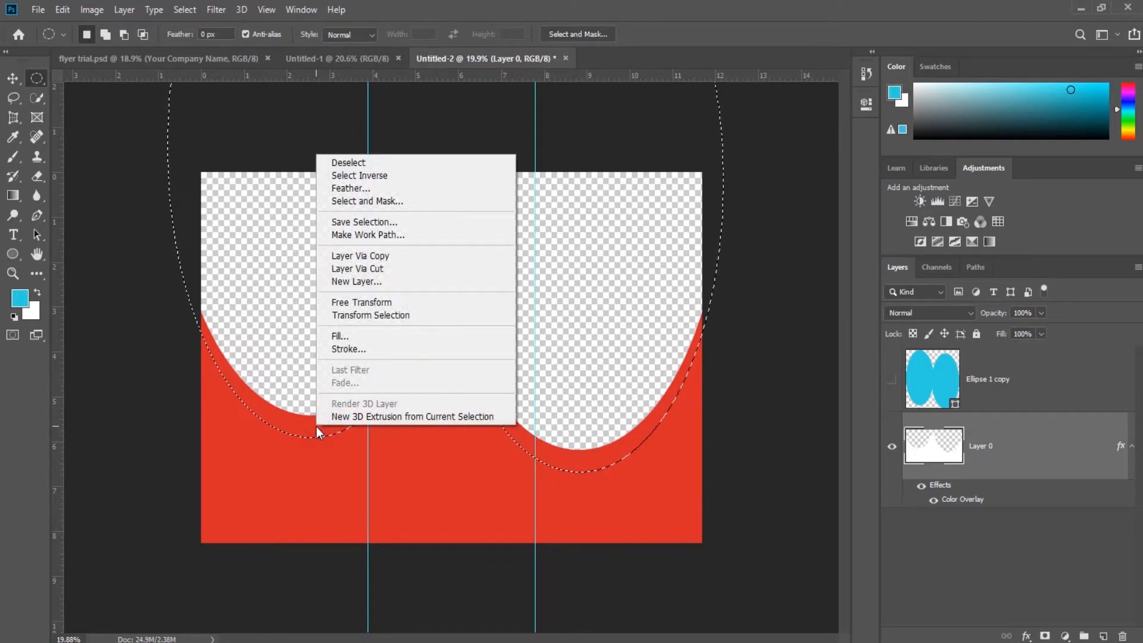
left_click(377, 271)
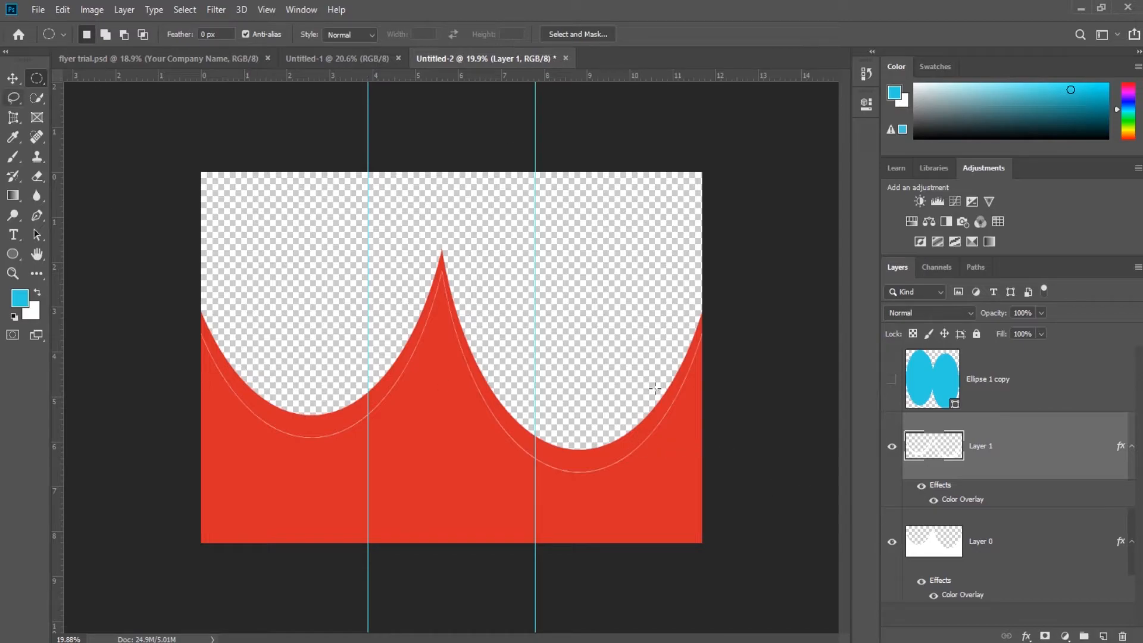
left_click(921, 487)
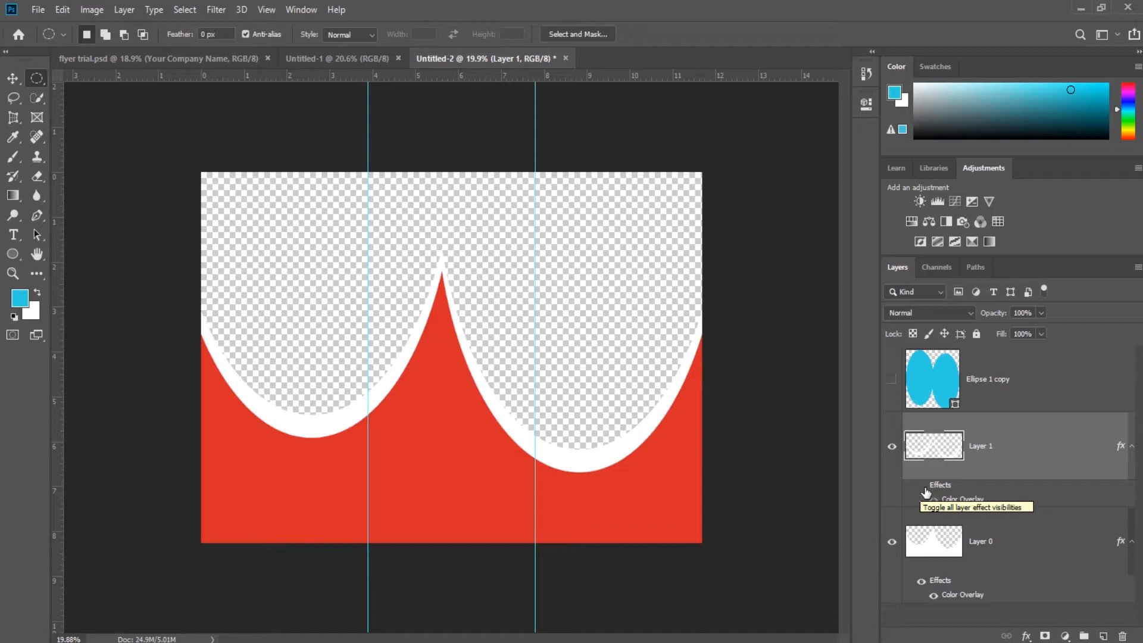
left_click(922, 487)
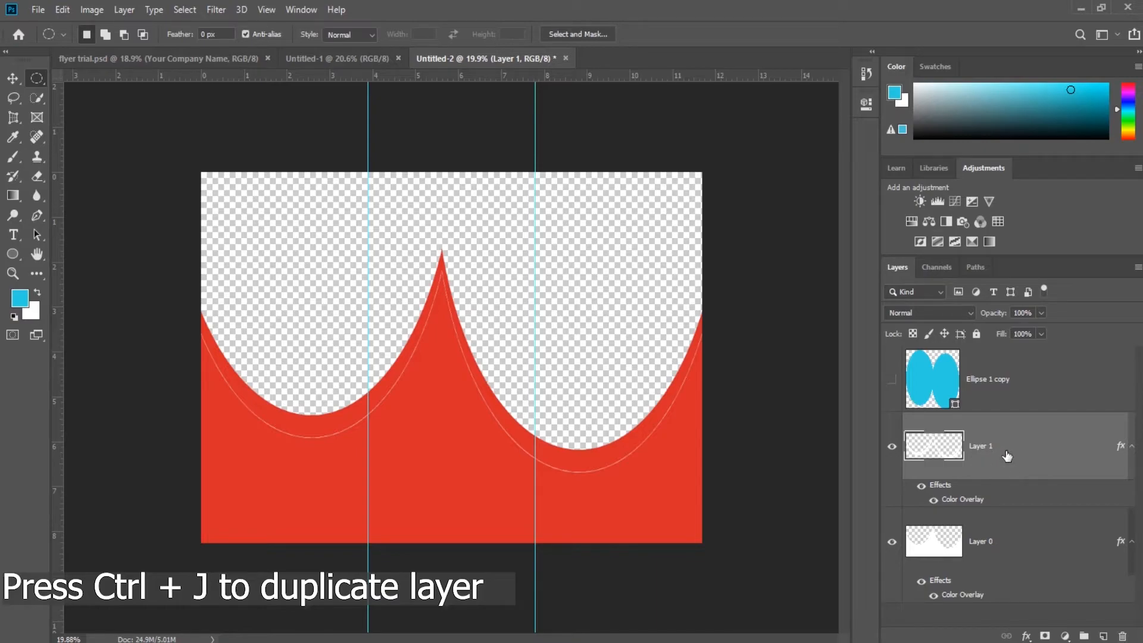
- Duplicate the curved strip layer and move the copy up to about Y 1132 px, above the original strip
key("ctrl+j")
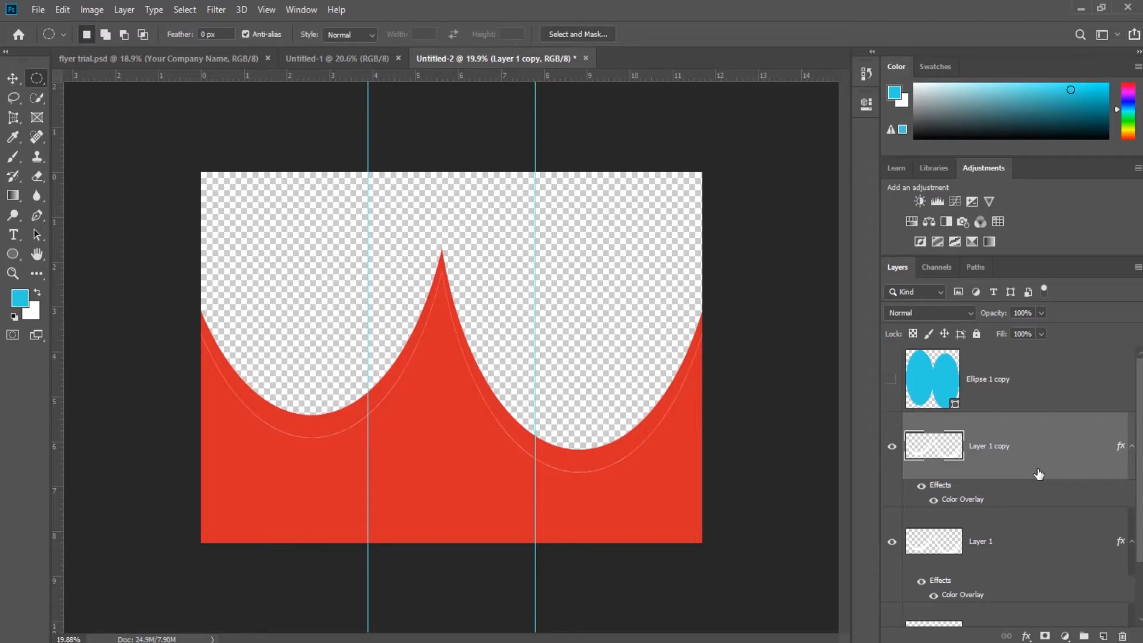
scroll(1038, 473, "down", 1)
left_click(1011, 370)
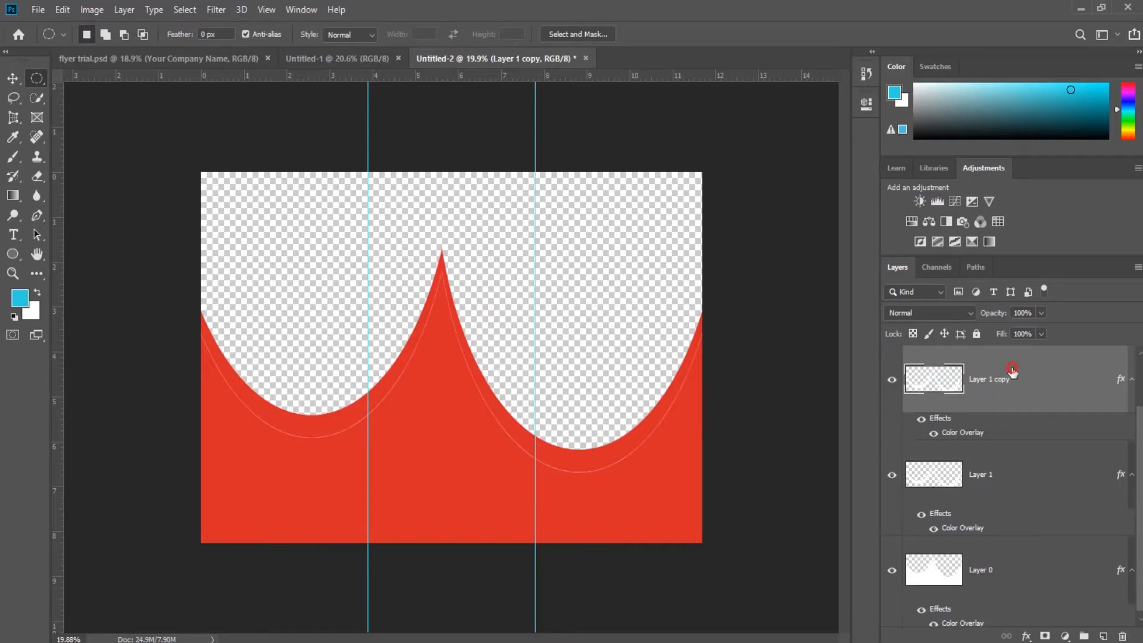
key("ctrl+t")
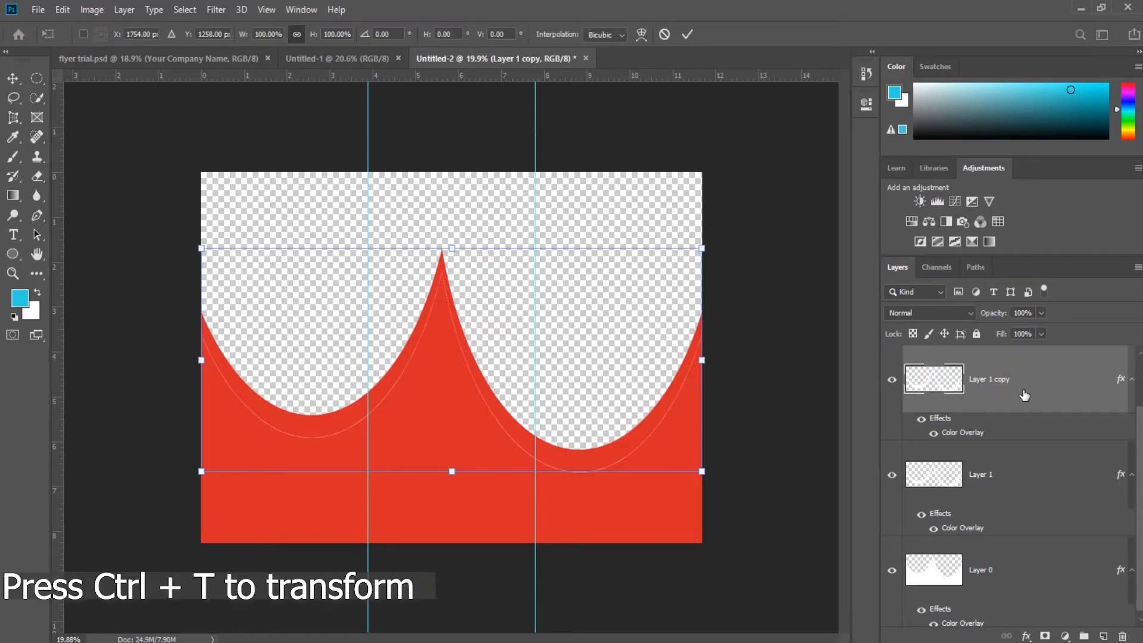
key("Up")
key("Up")
key("Up")
key("Up")
key("Up")
key("Up")
key("Up")
key("Up")
key("Up")
key("Up")
key("Up")
key("Up")
key("Up")
key("Up")
key("Up")
key("Up")
key("Up")
key("Up")
key("Up")
key("Up")
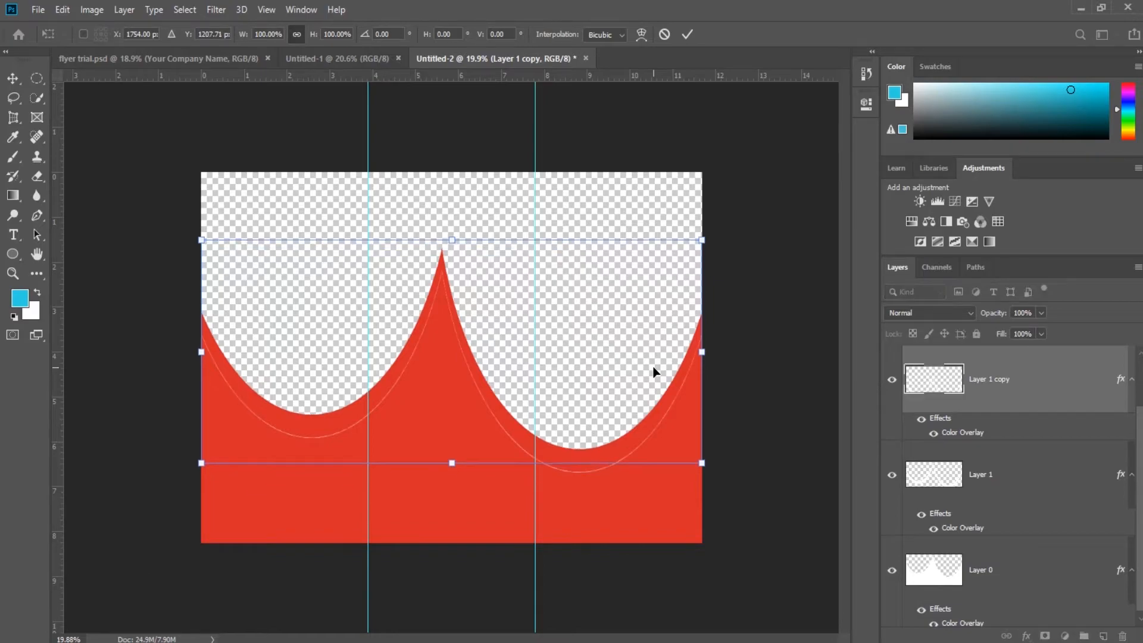
key("Down")
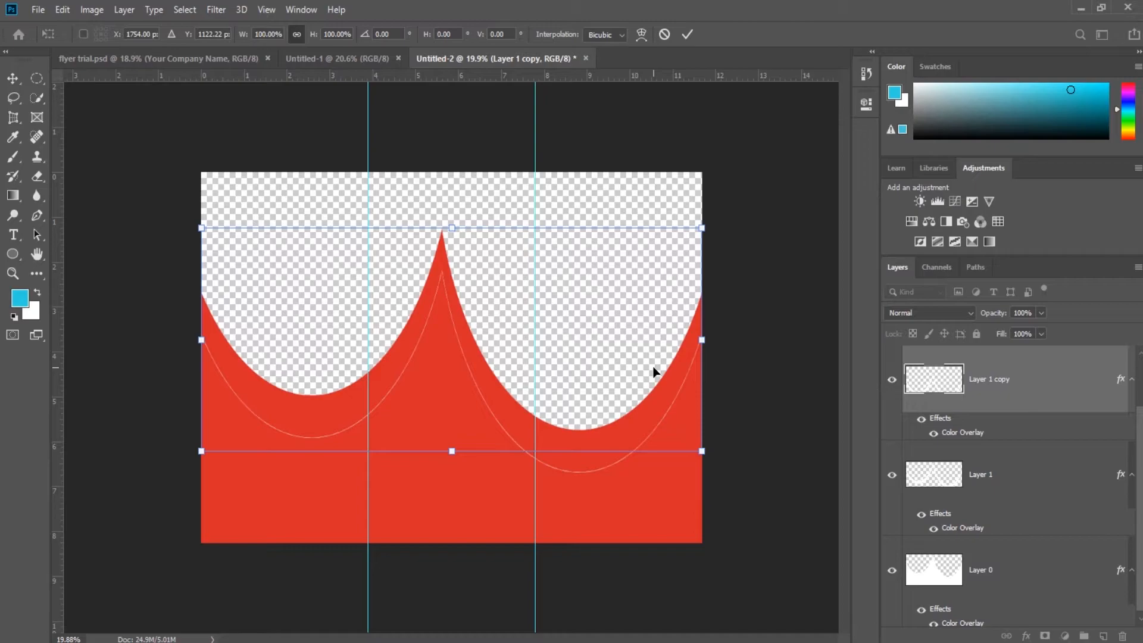
key("Down")
key("Down")
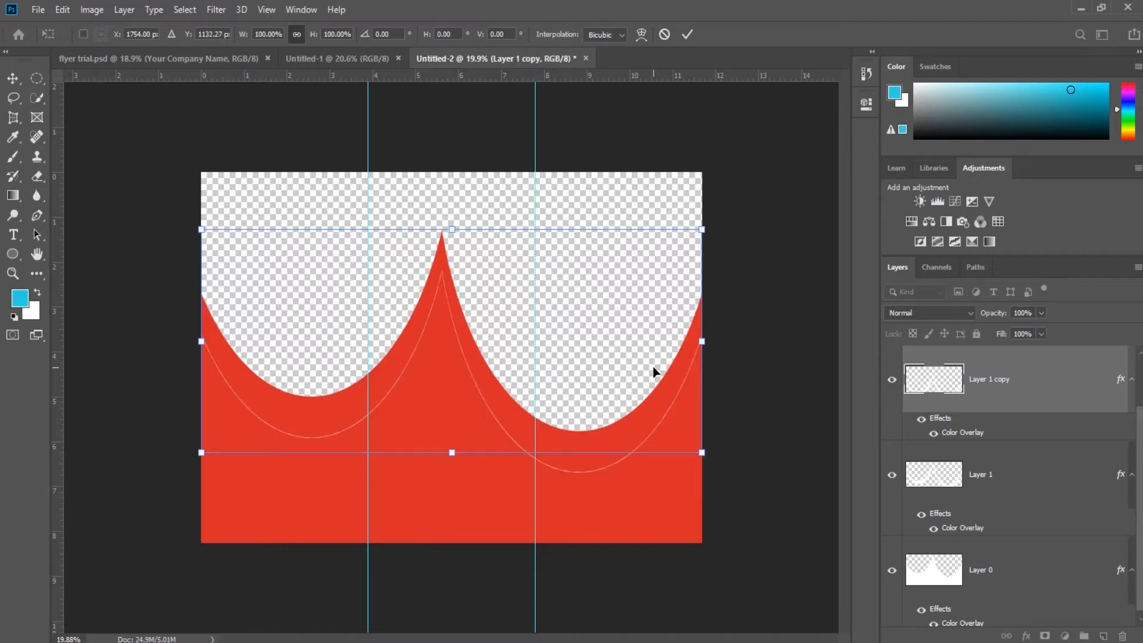
key("m")
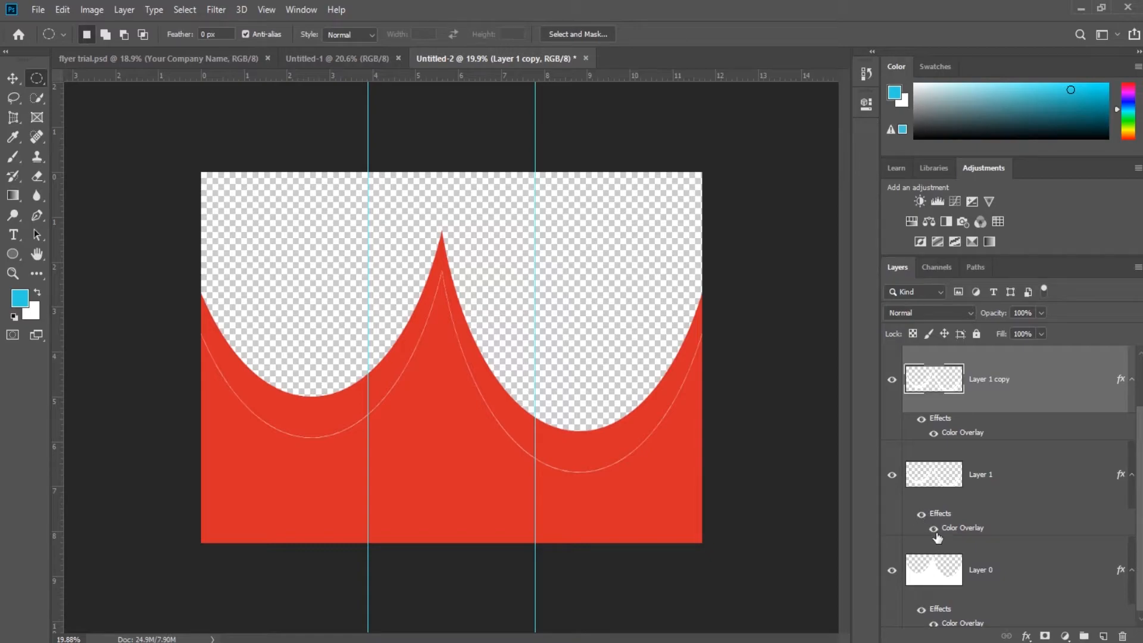
- Hide the Color Overlay on Layer 1 and add a Drop Shadow effect to that layer
left_click(933, 528)
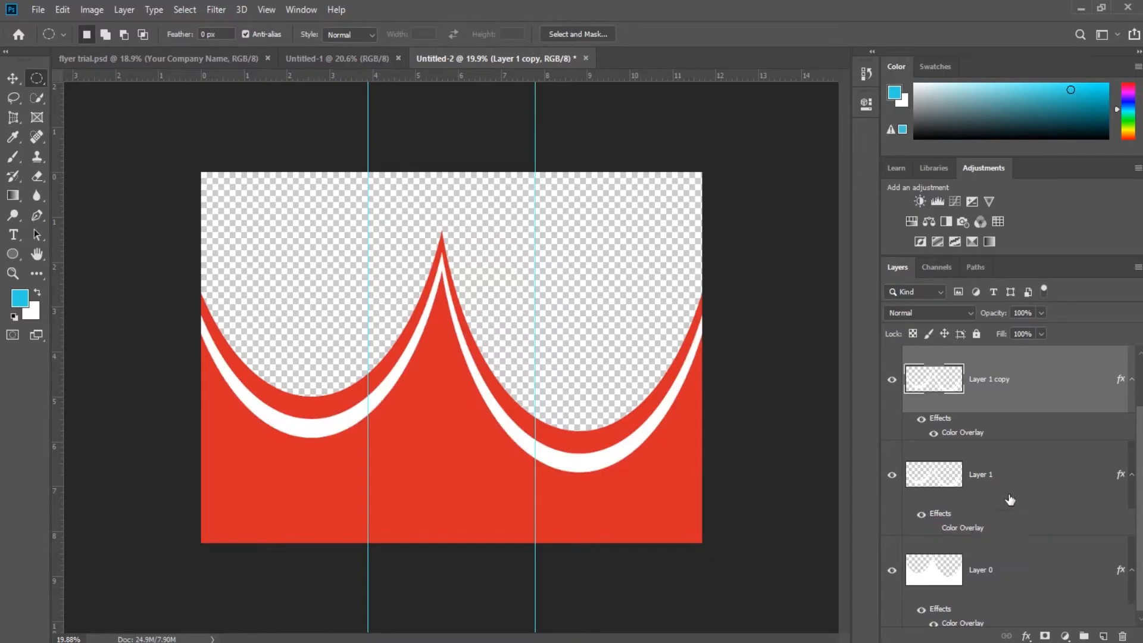
scroll(1002, 504, "down", 1)
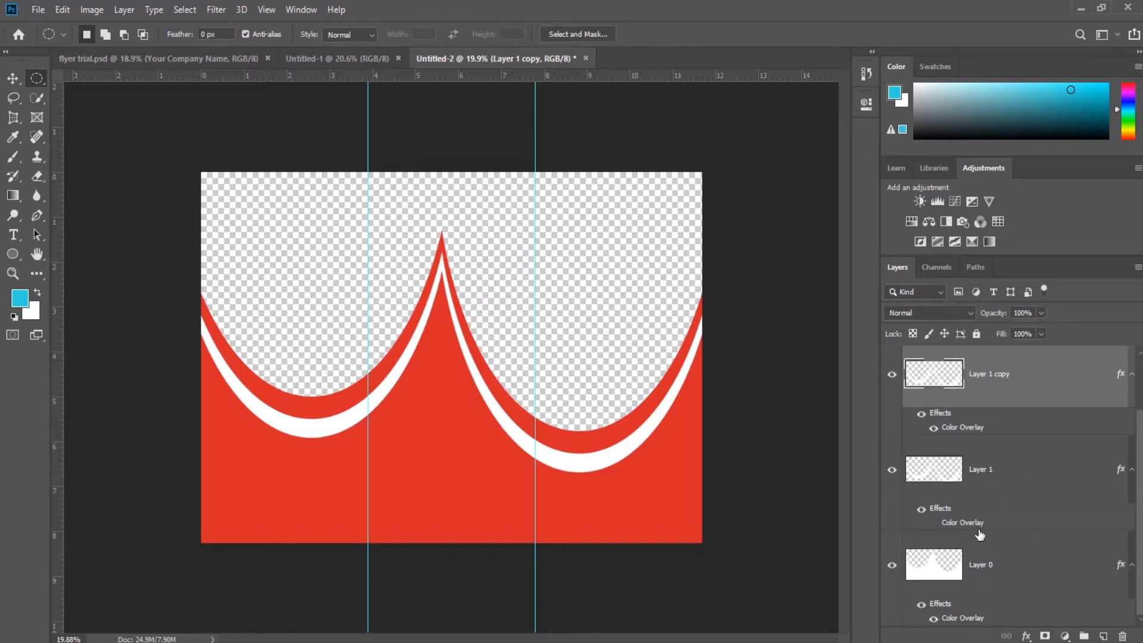
left_click(1019, 516)
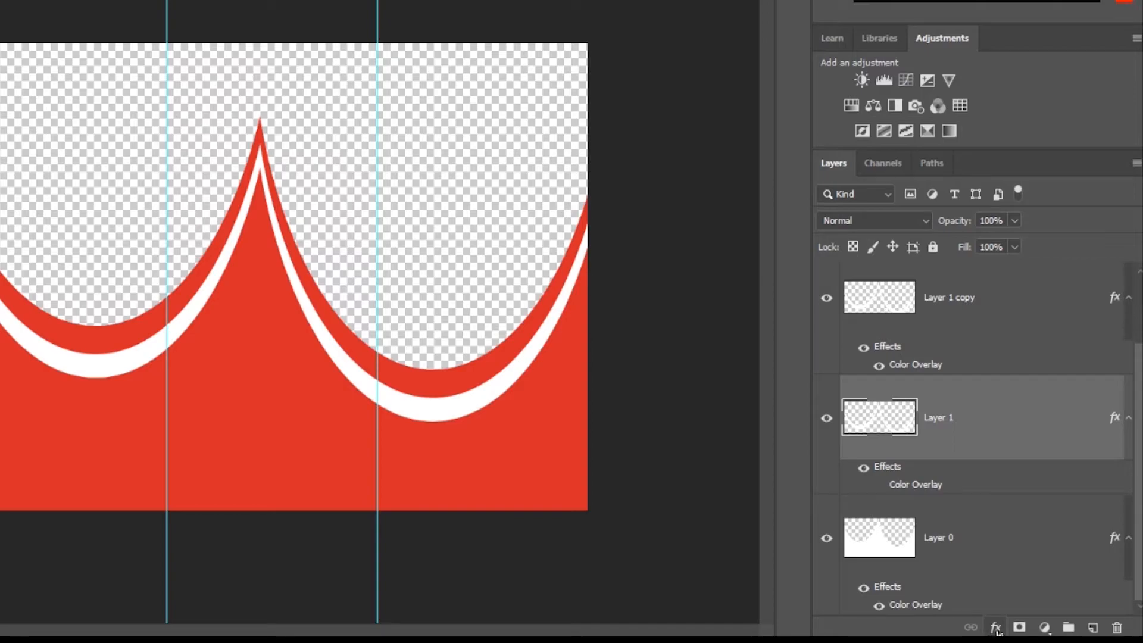
left_click(1025, 636)
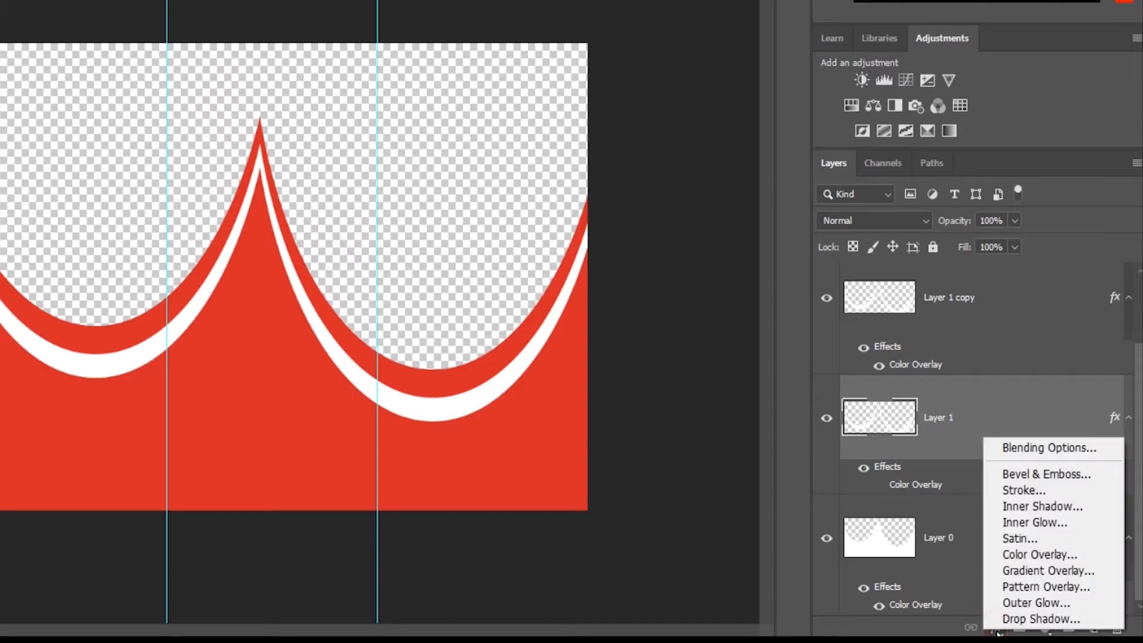
left_click(1067, 623)
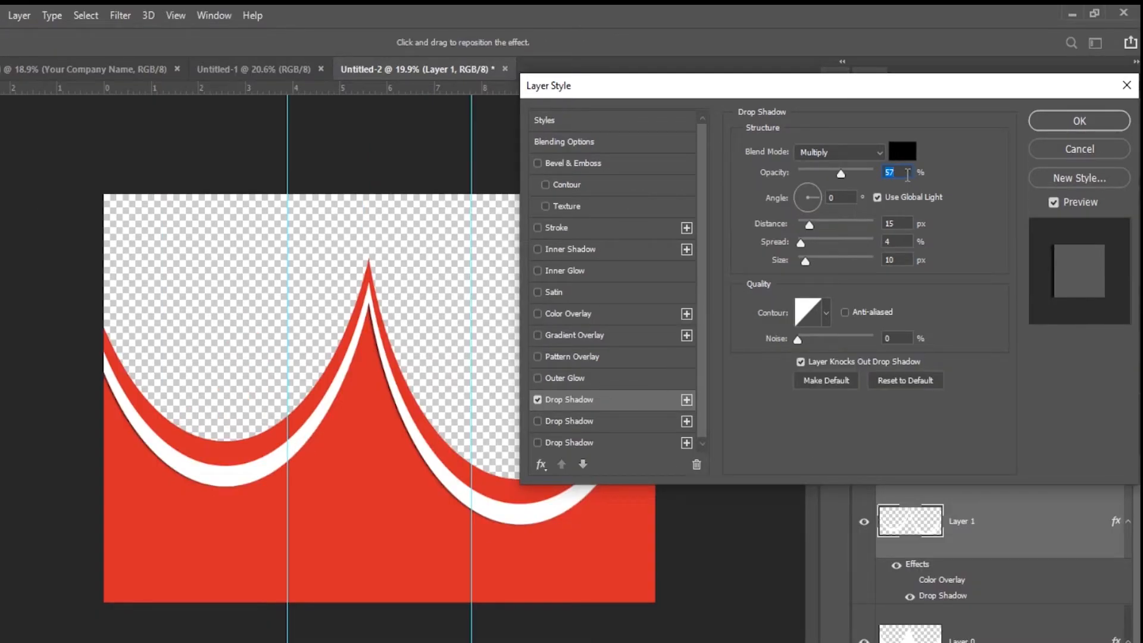
- Set Layer 1's drop shadow to 66% opacity, 45° angle, 9 px distance, 7% spread and 10 px size
left_click(890, 172)
left_click(844, 172)
left_click(805, 260)
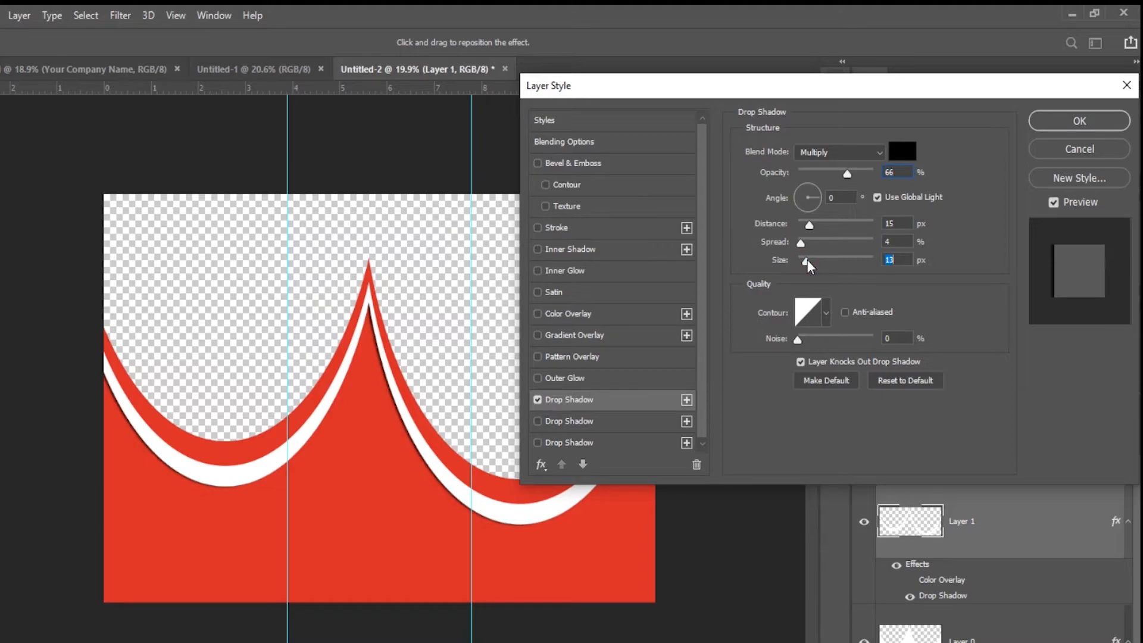
left_click_drag(802, 244, 806, 227)
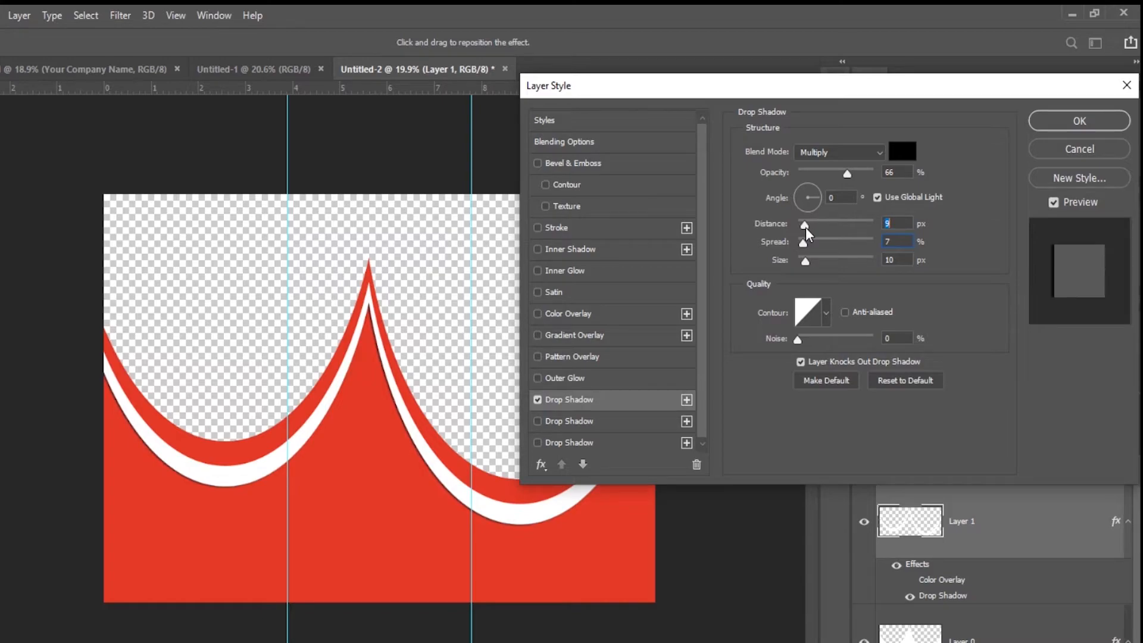
left_click_drag(837, 200, 813, 206)
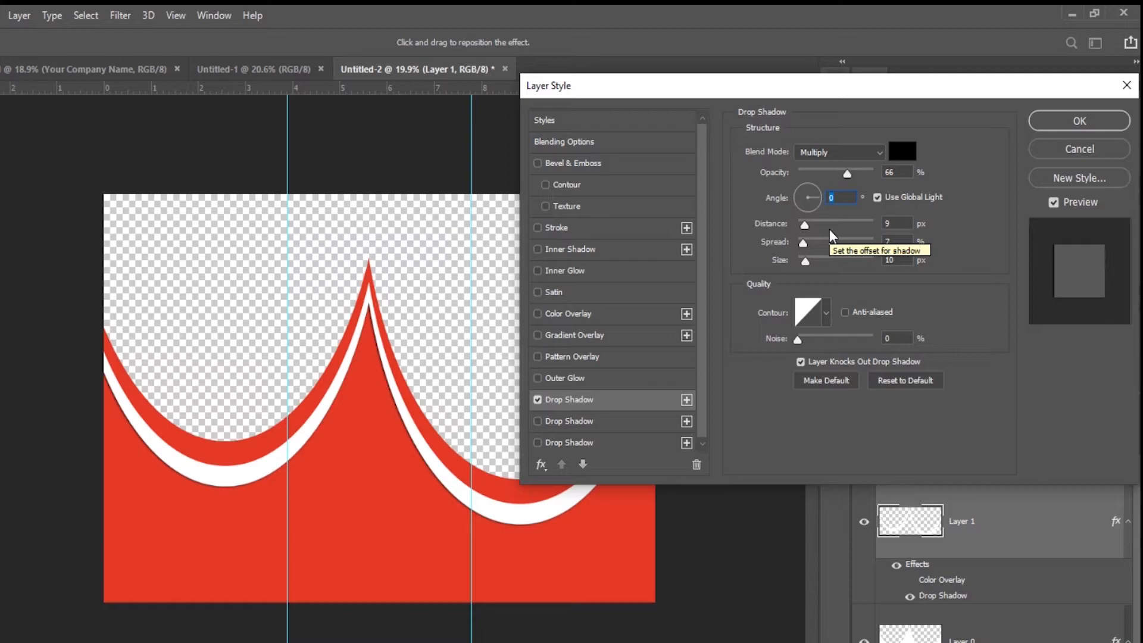
type("45")
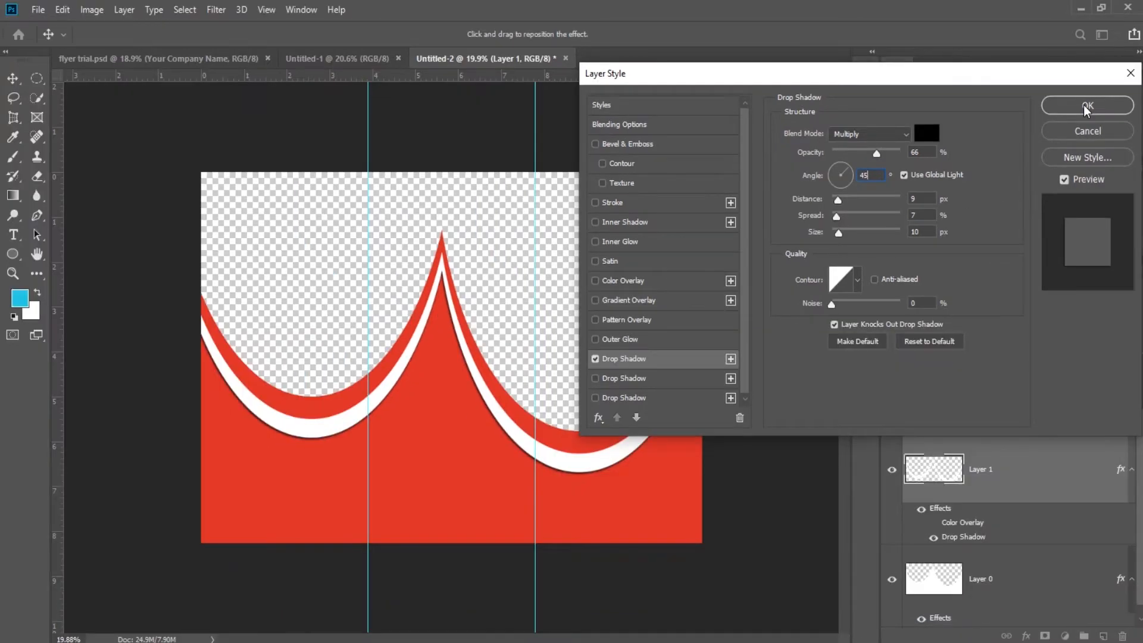
left_click(1086, 109)
- Apply a Drop Shadow effect to Layer 1 copy, the upper red strip
left_click(1040, 398)
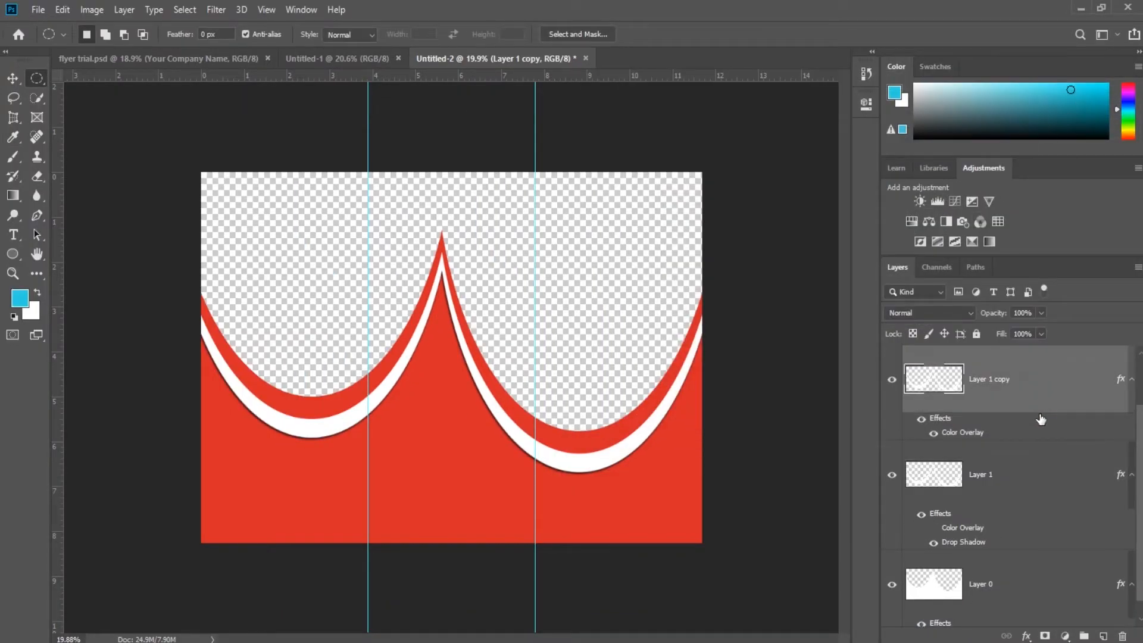
left_click(1025, 636)
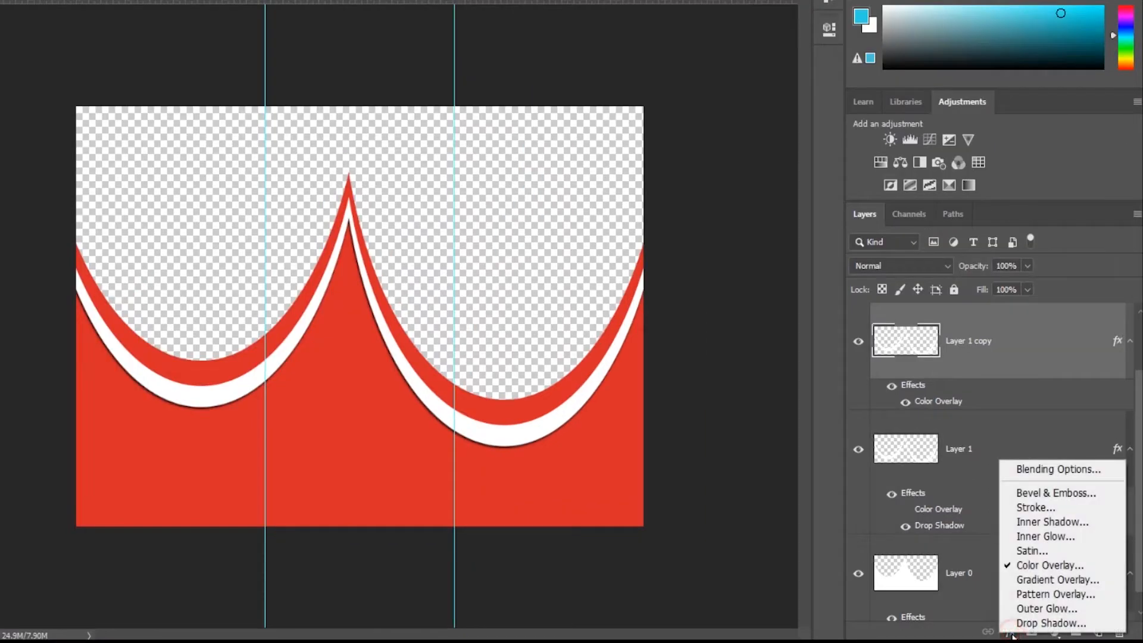
left_click(1054, 623)
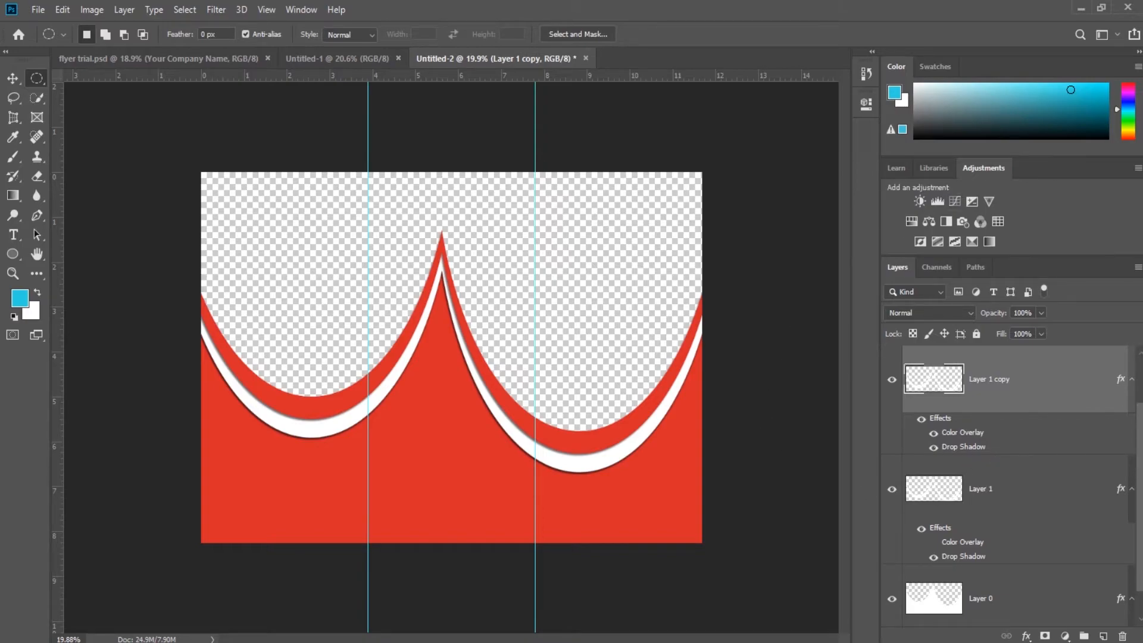
- Collapse the effects lists of Layer 1 copy, Layer 1 and Layer 0
left_click(1131, 381)
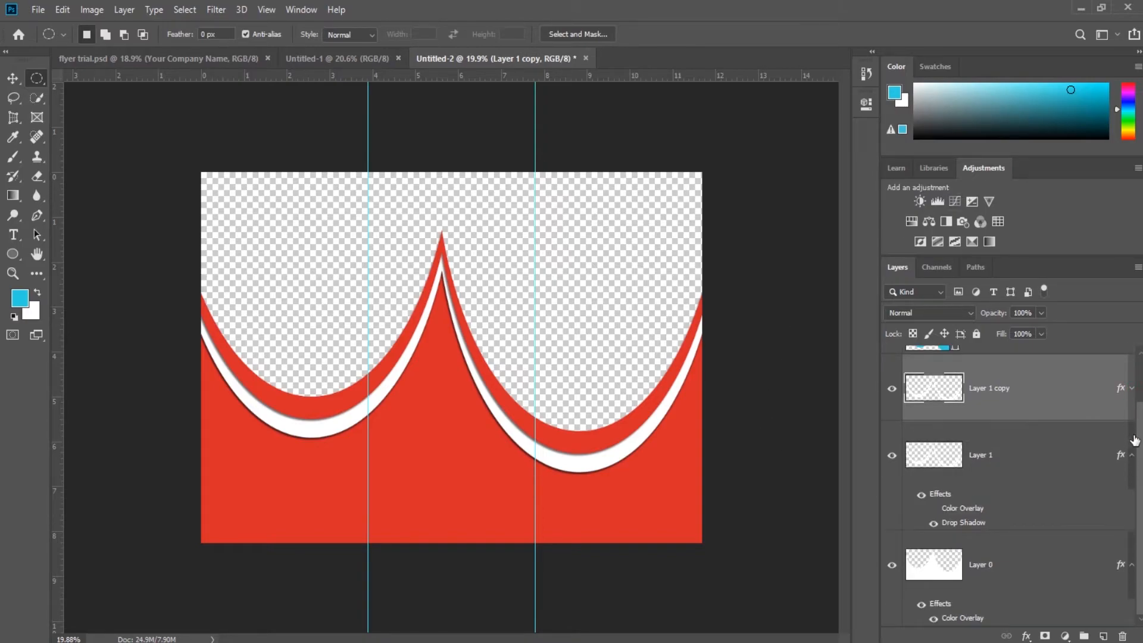
left_click(1131, 456)
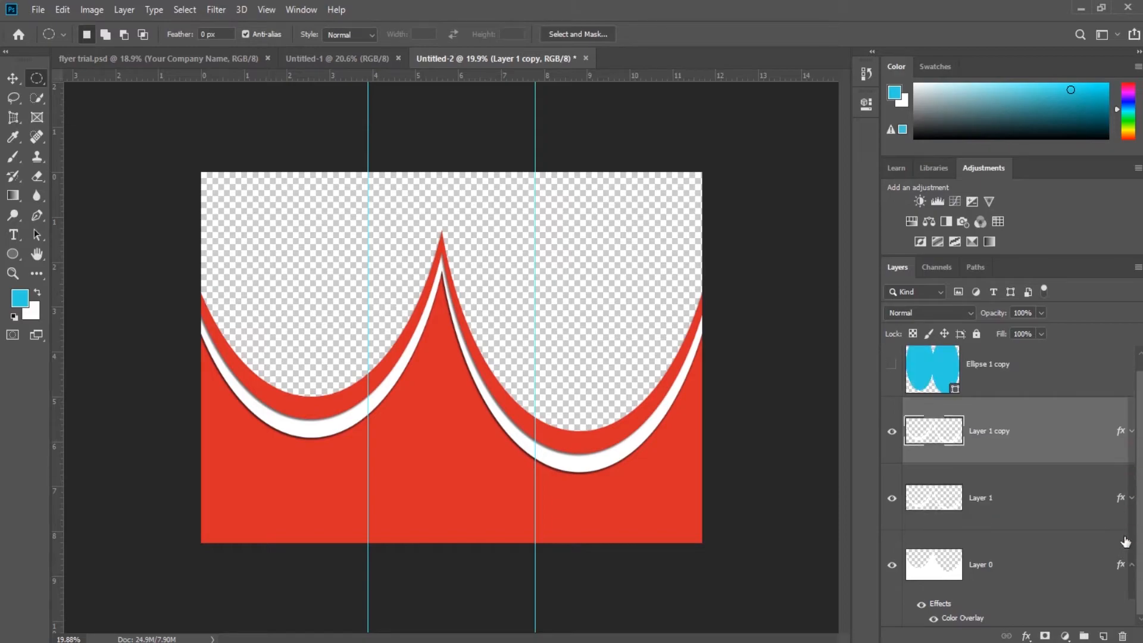
left_click(1129, 568)
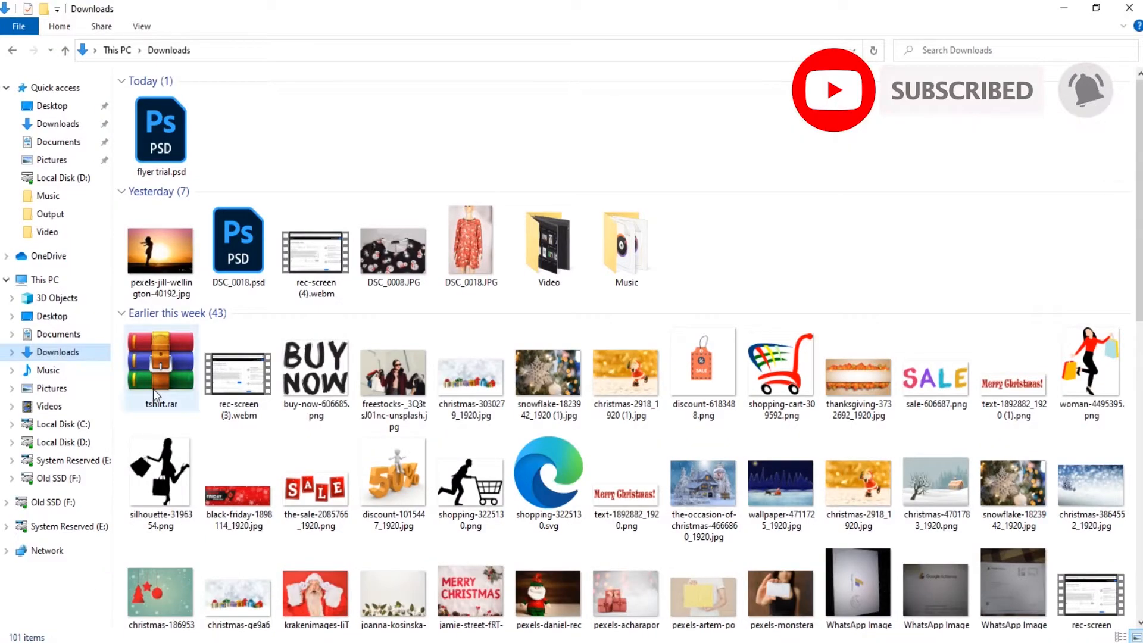
- Place the sunset silhouette photo from the Downloads folder into the document and align it with the canvas's upper edge
left_click_drag(161, 280, 459, 364)
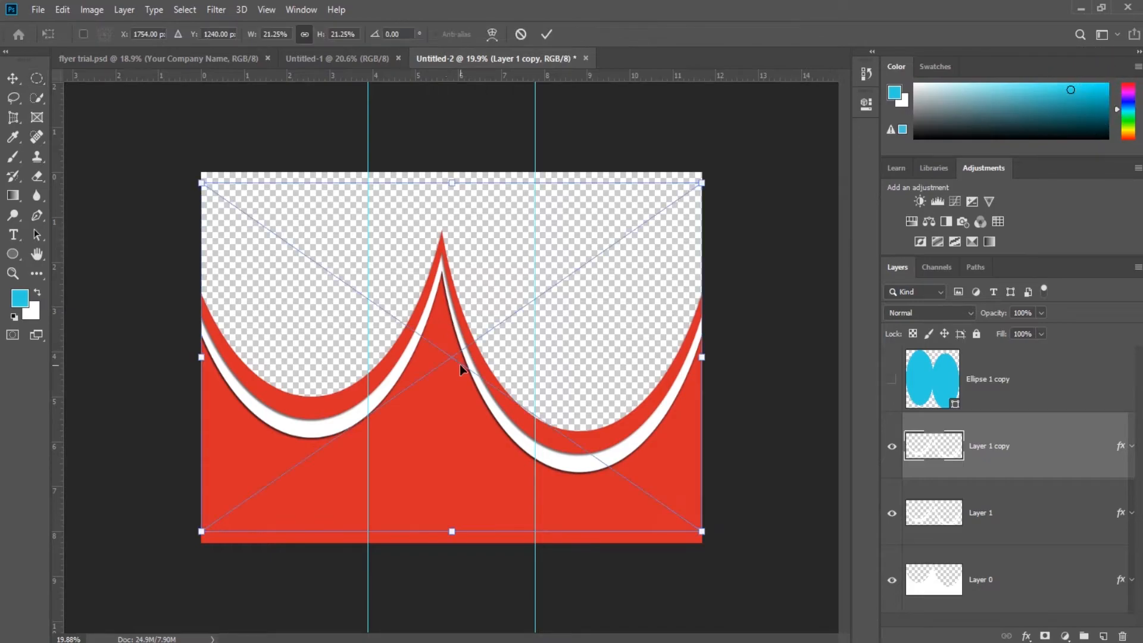
left_click_drag(468, 301, 471, 298)
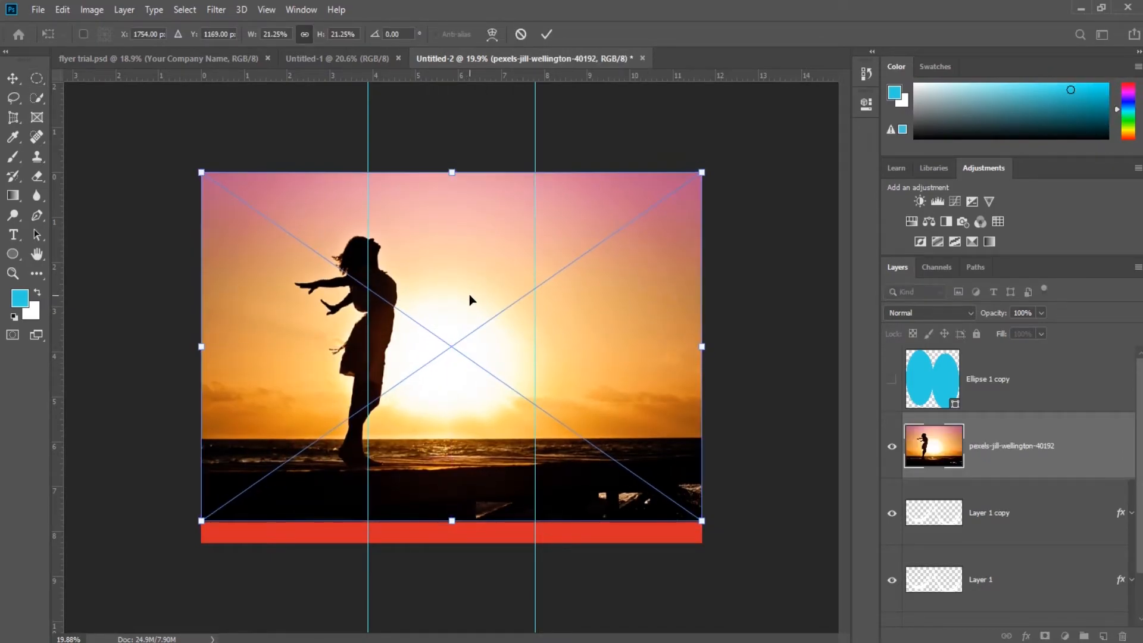
key("m")
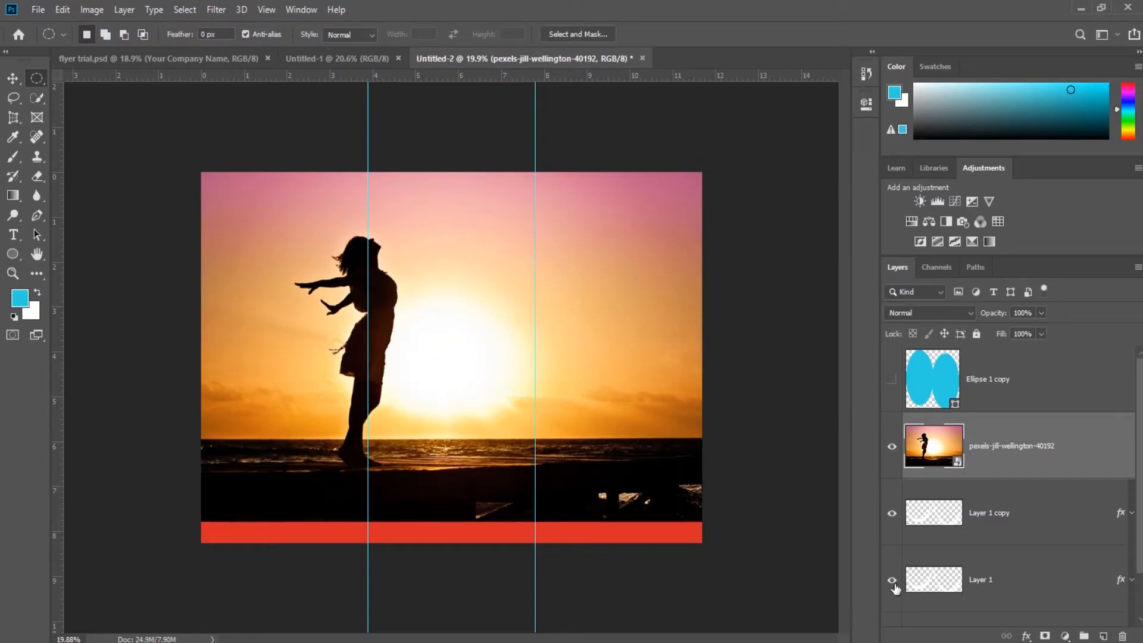
- Put the sunset photo layer beneath Layer 0 and shift the photo upward so the silhouette shows above the curved strips
left_click_drag(1075, 445, 1062, 588)
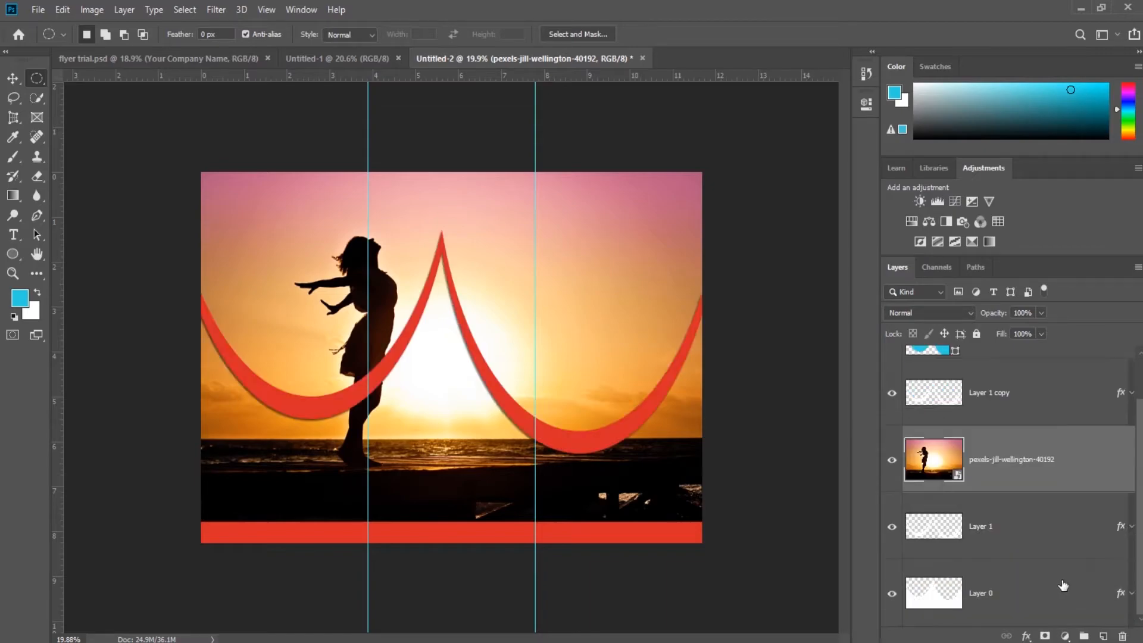
left_click_drag(1049, 476, 1052, 600)
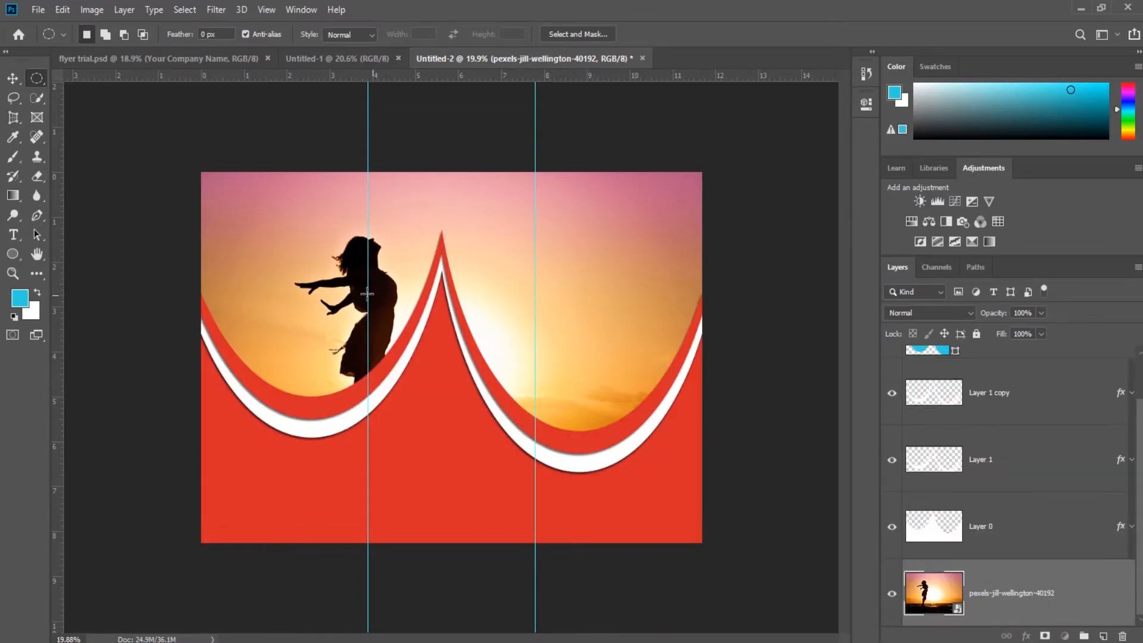
key("v")
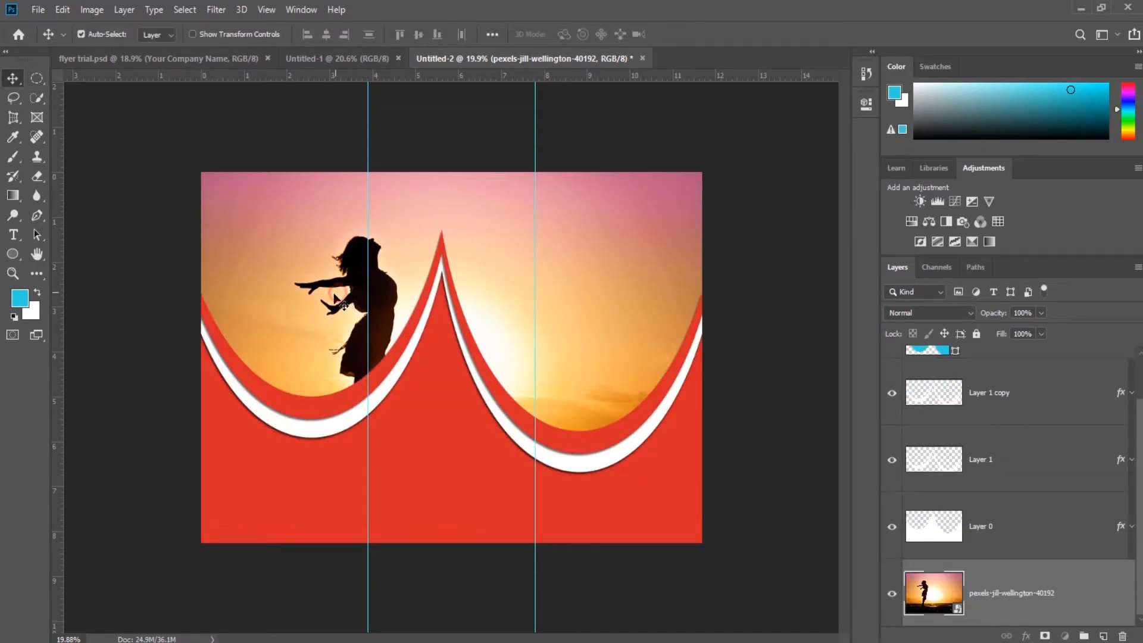
left_click_drag(332, 300, 328, 245)
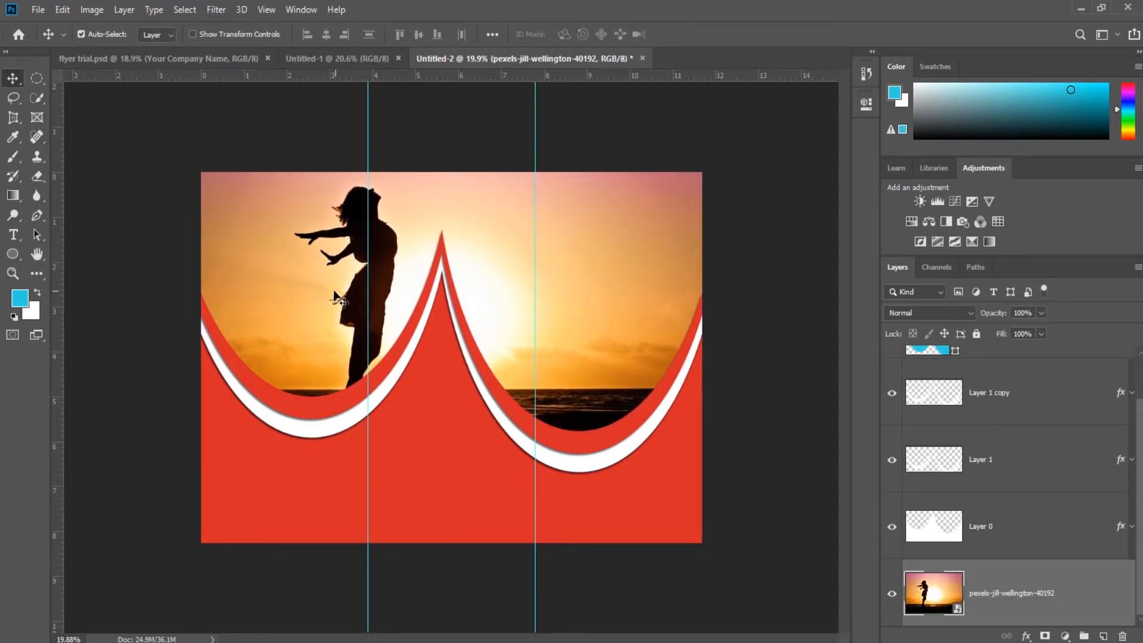
mouse_move(330, 292)
left_mouse_down()
mouse_move(325, 278)
mouse_move(328, 292)
left_mouse_up()
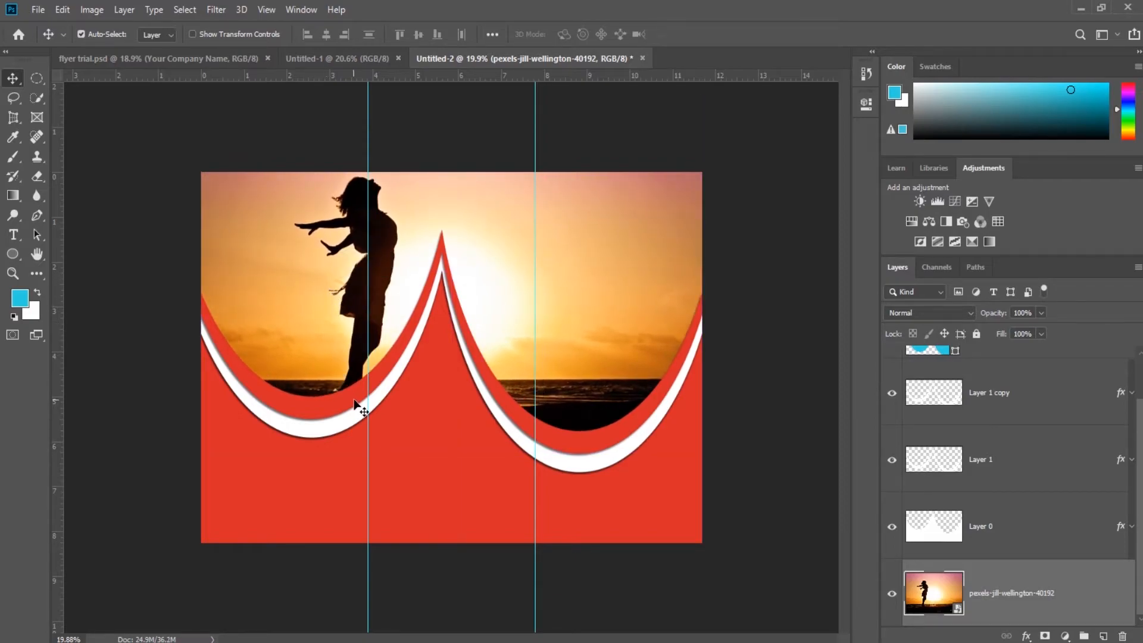
- Give Layer 1, the lower curved strip, a Color Overlay in dark navy #08142a at 100% opacity
left_click(1019, 470)
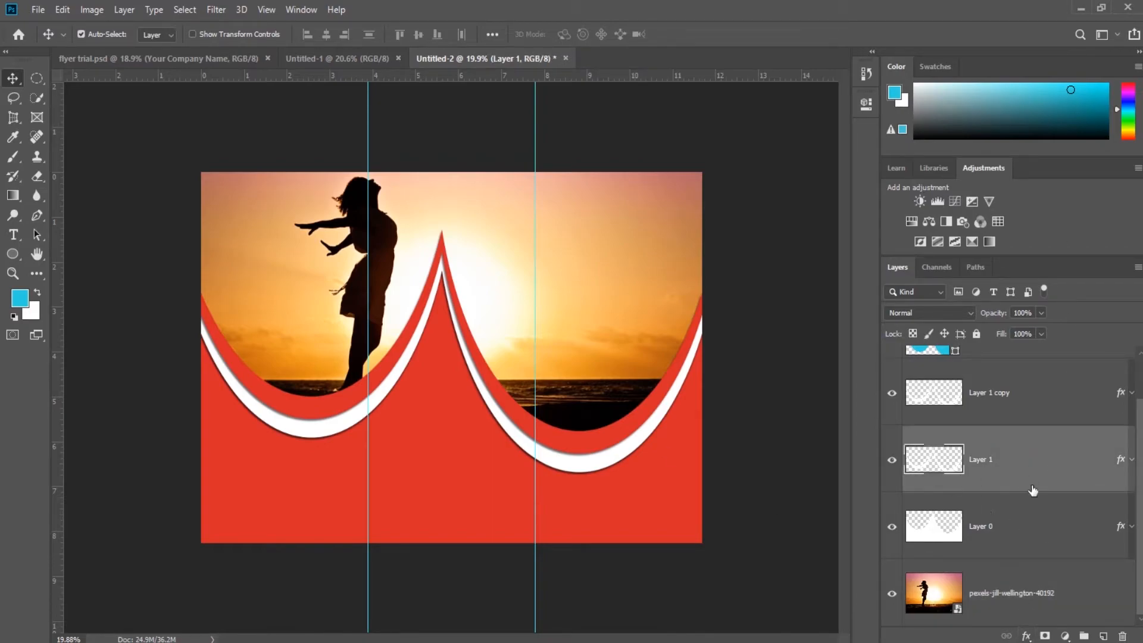
left_click(1026, 635)
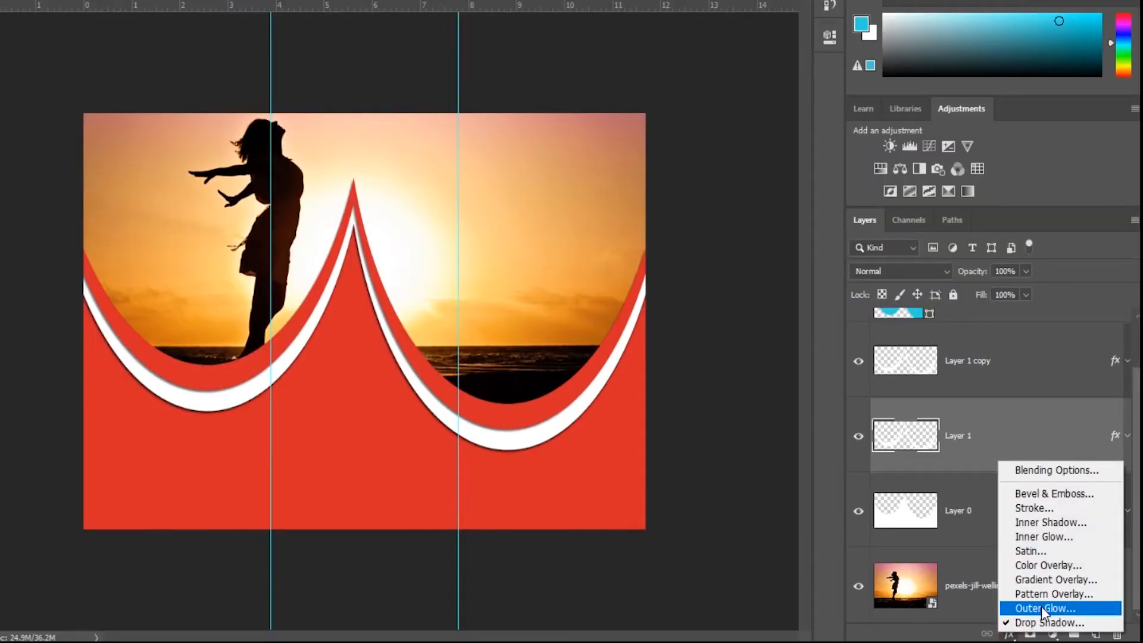
left_click(1047, 565)
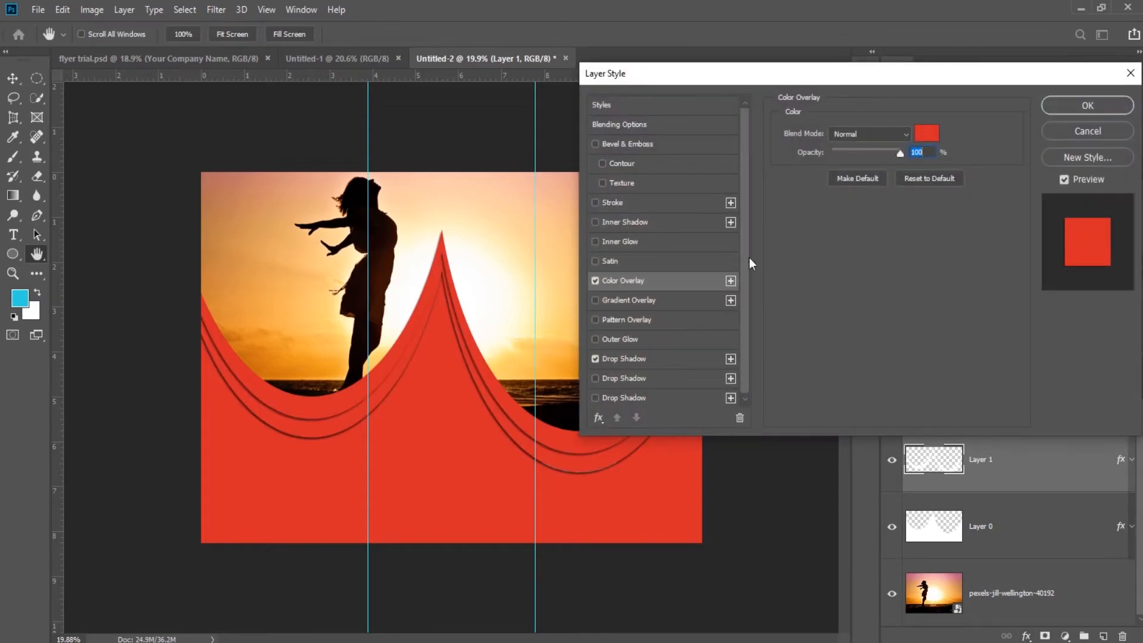
left_click(926, 134)
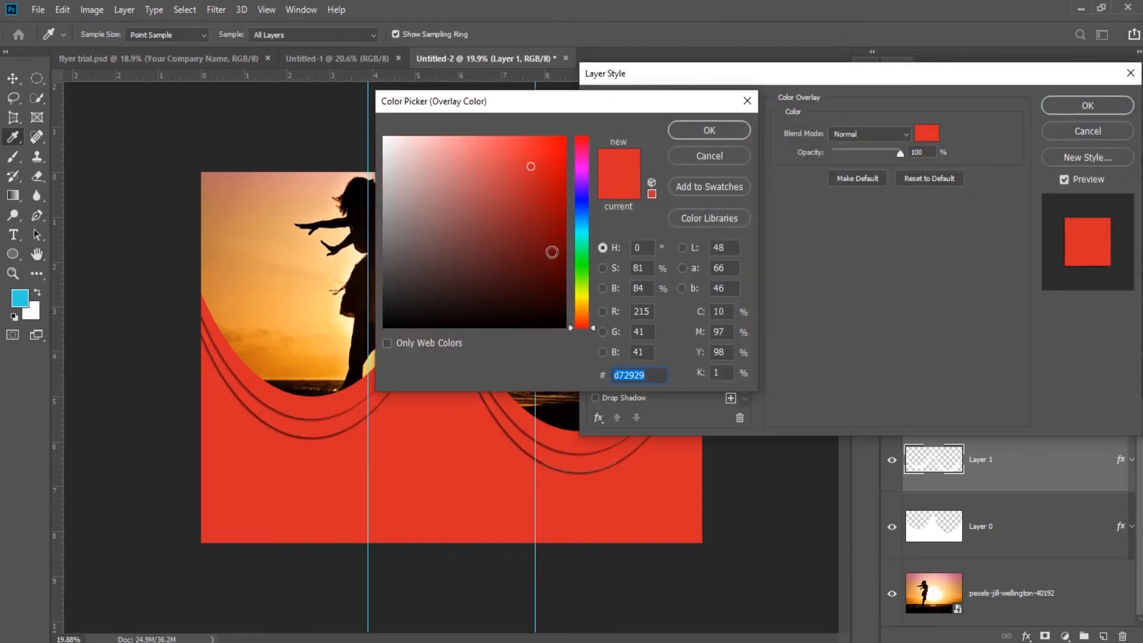
left_click_drag(587, 202, 591, 211)
left_click(530, 295)
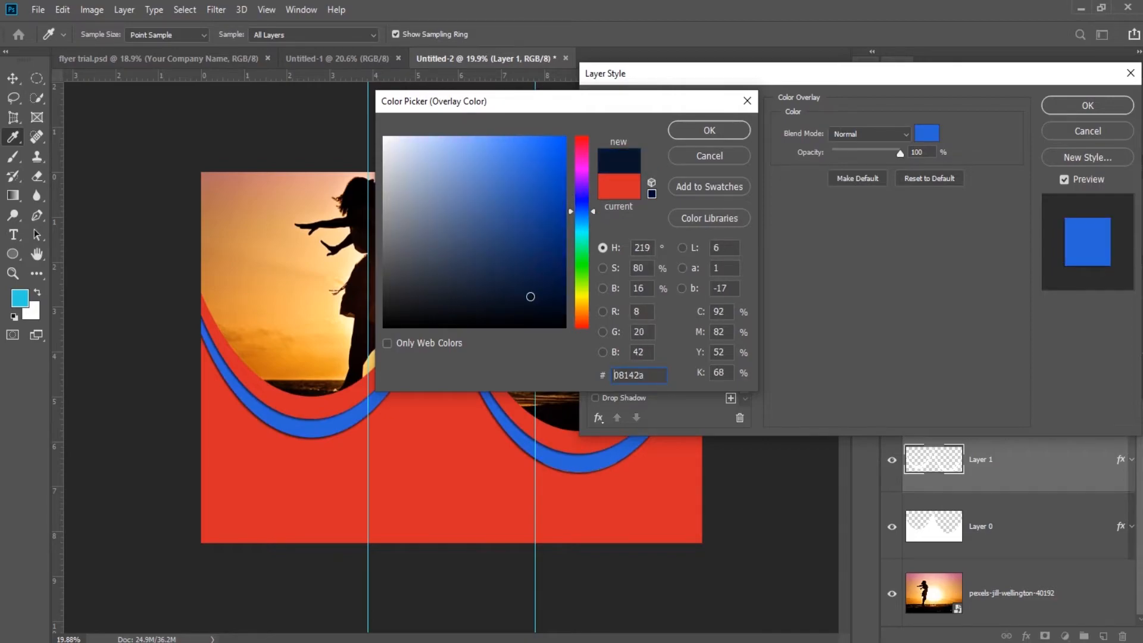
left_click(717, 131)
left_click(1066, 109)
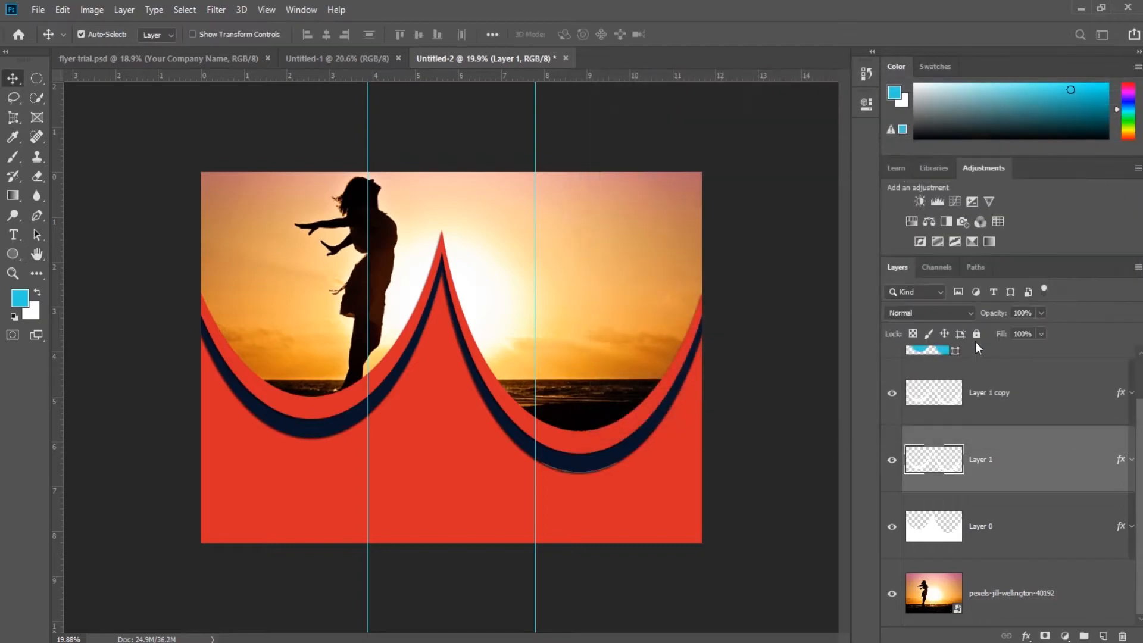
- Move Layer 1 copy, Layer 1 and Layer 0 down together to a Y position of 1597.46 px
left_click(1043, 403)
left_click(1043, 524, "shift")
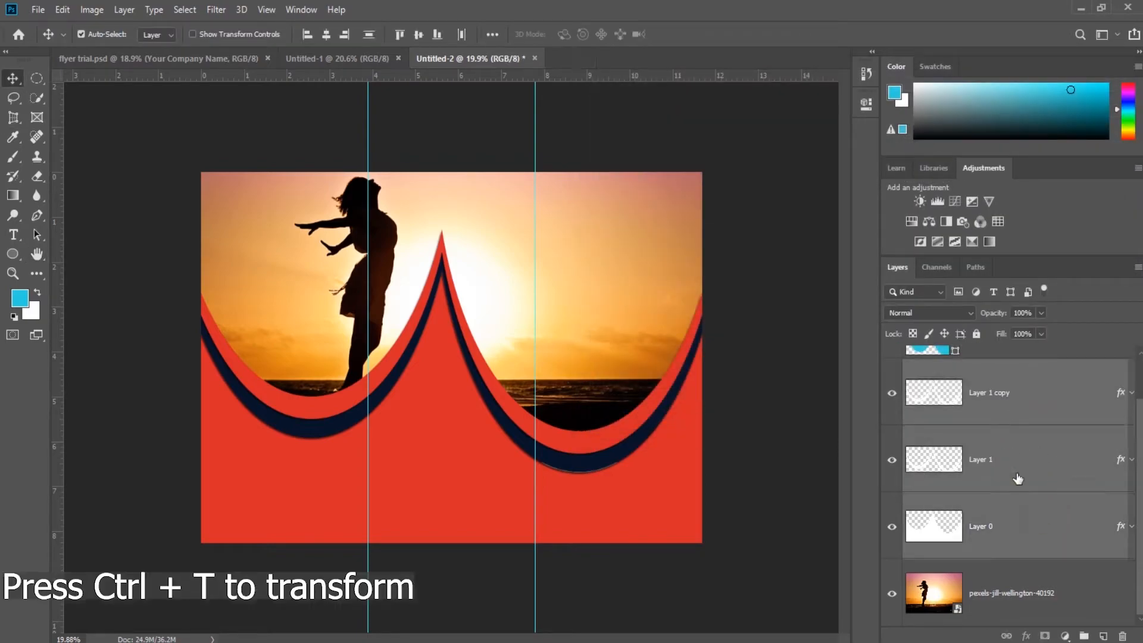
key("ctrl+t")
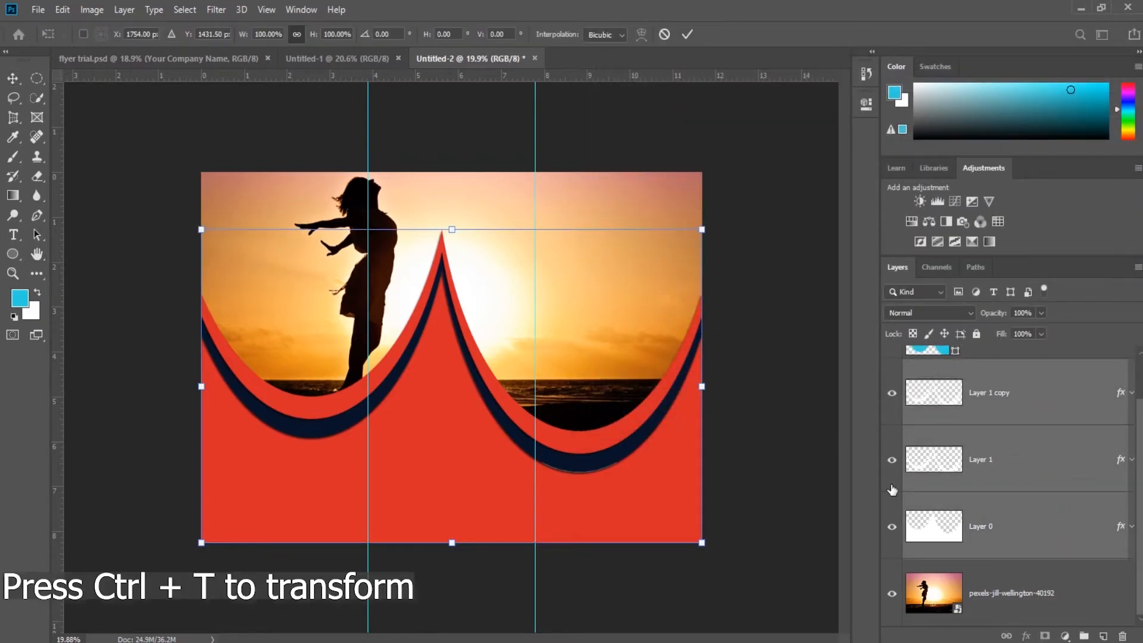
key("shift+Down")
key("shift+Down")
key("shift+Down")
key("shift+Down")
key("shift+Down")
key("shift+Down")
key("shift+Down")
key("shift+Down")
key("shift+Down")
key("shift+Down")
key("shift+Down")
key("shift+Down")
key("shift+Down")
key("shift+Down")
key("shift+Down")
key("shift+Down")
key("shift+Down")
key("shift+Down")
key("shift+Down")
key("shift+Down")
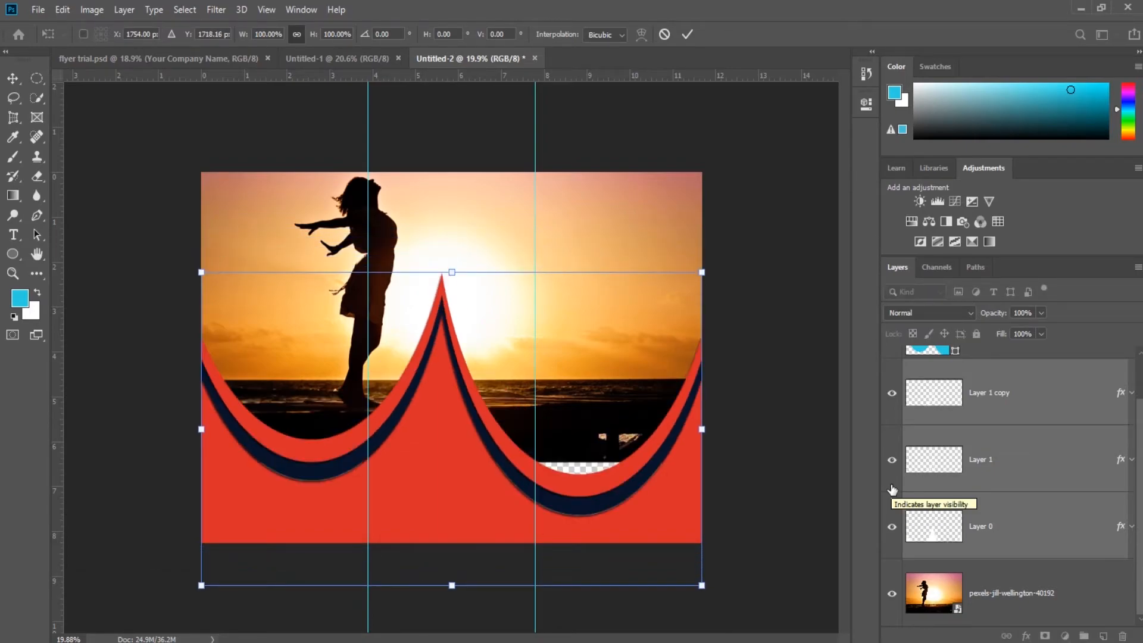
key("shift+Up")
key("shift+Up")
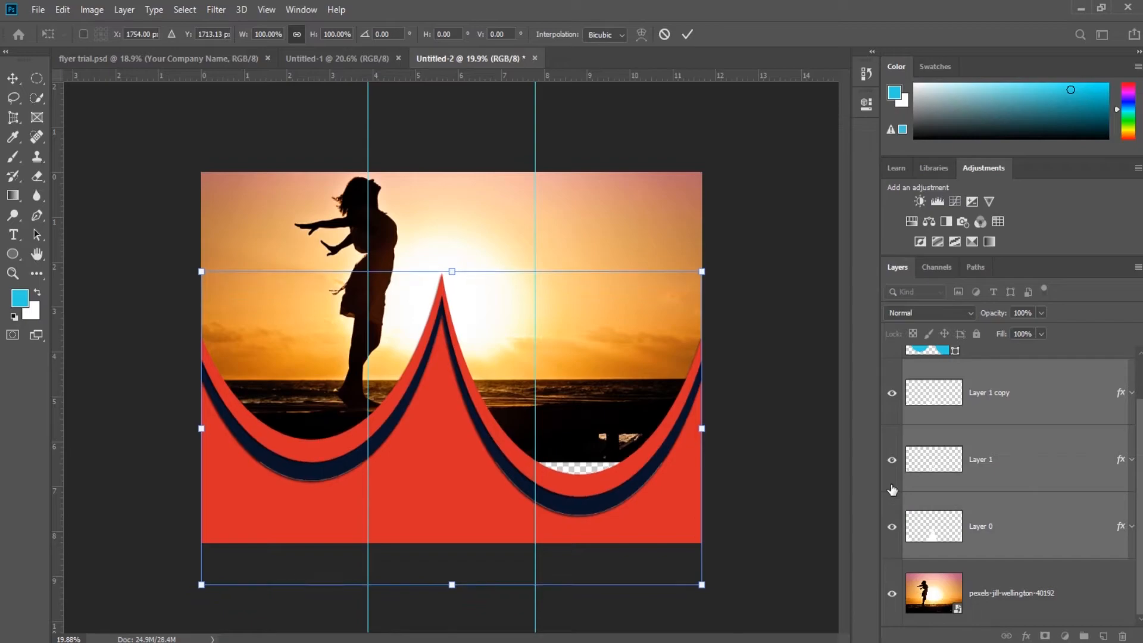
key("shift+Up")
key("shift+Up")
key("shift+Up")
key("shift+Up")
key("shift+Up")
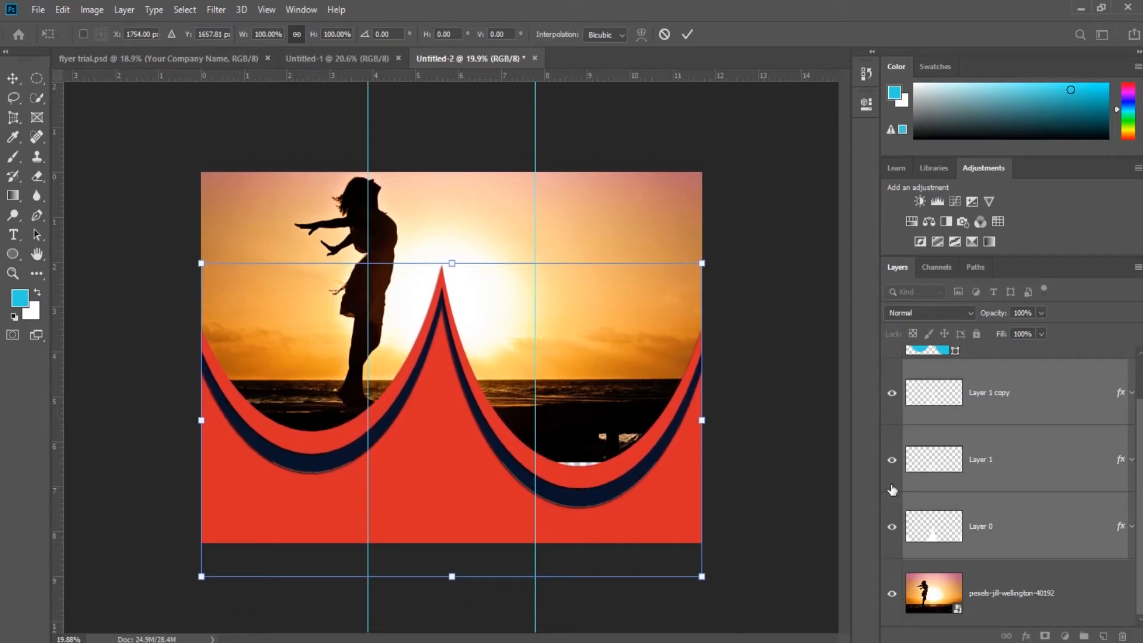
key("shift+Up")
key("shift+Up")
key("shift+Up")
key("shift+Up")
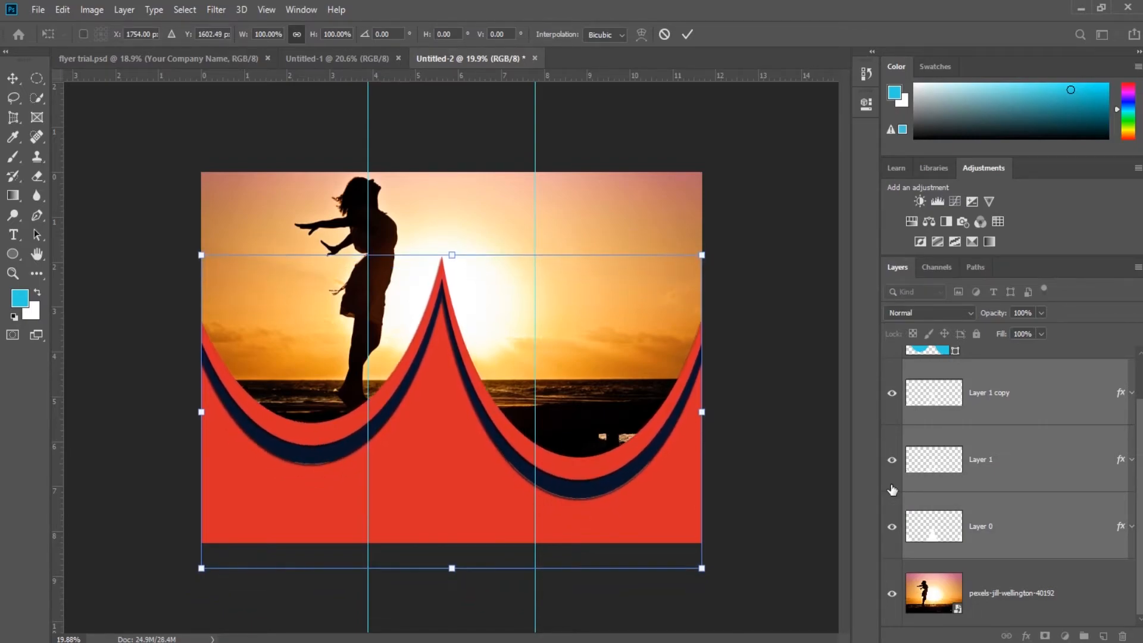
key("Up")
key("Up")
key("Up")
key("Up")
key("Up")
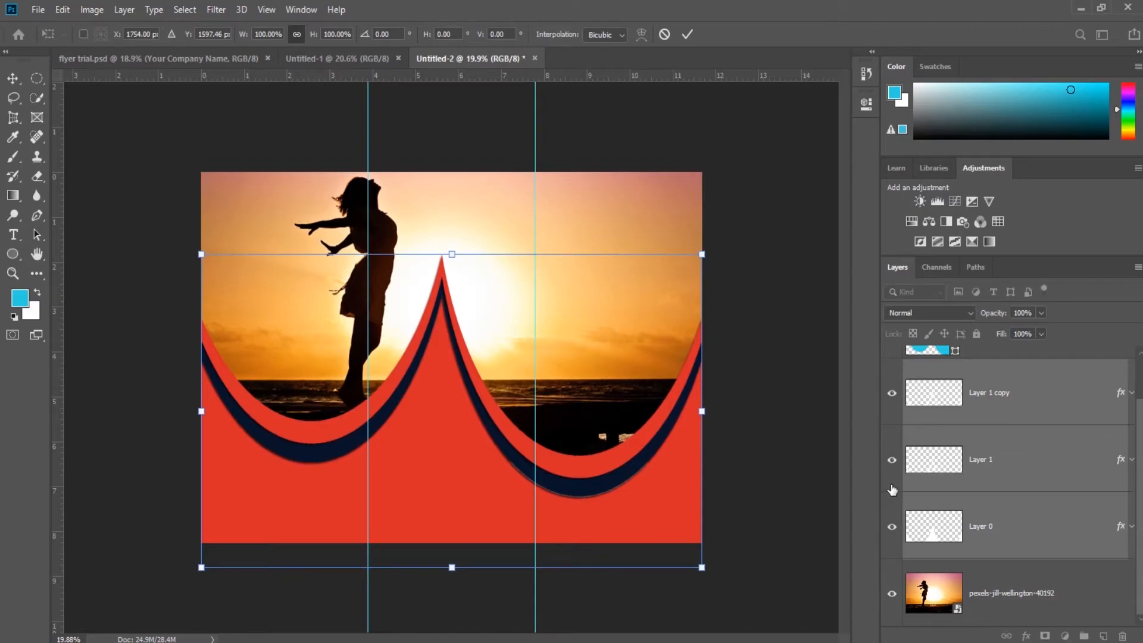
key("Return")
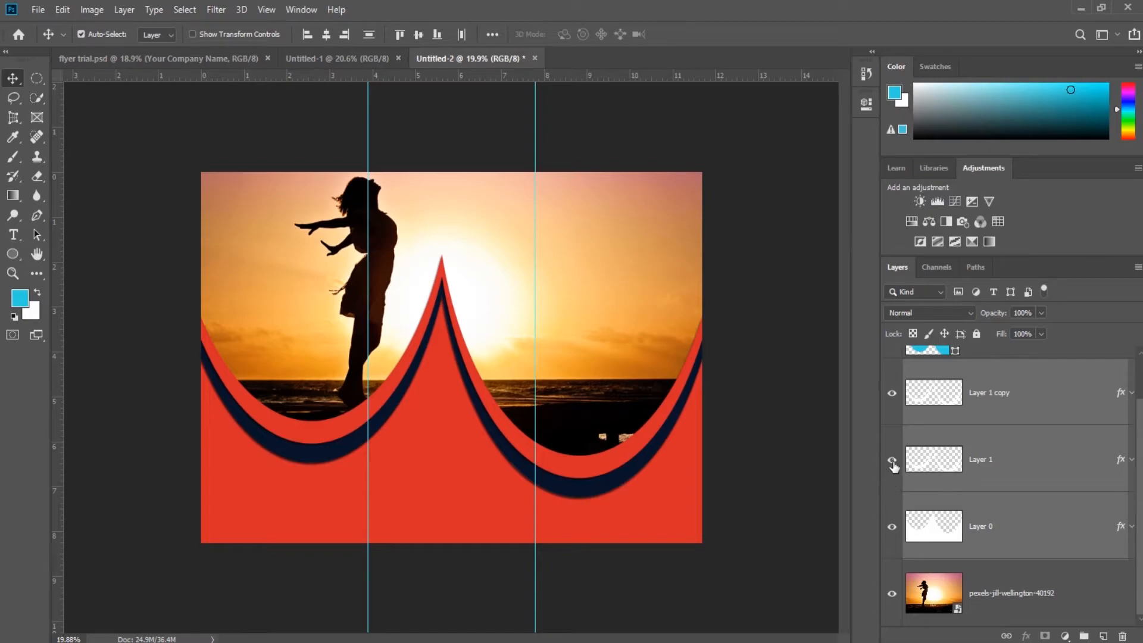
- Nudge the sunset photo slightly down behind the curves and fine-tune its horizontal position
left_click(609, 280)
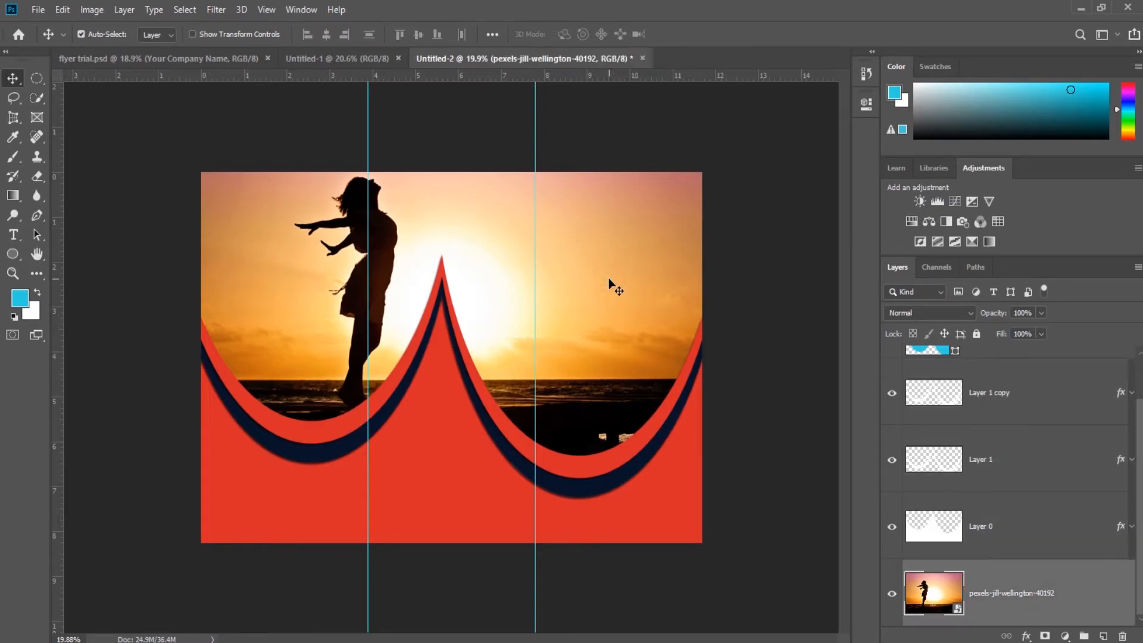
key("shift+Down")
key("shift+Down")
key("shift+Down")
key("shift+Down")
key("shift+Down")
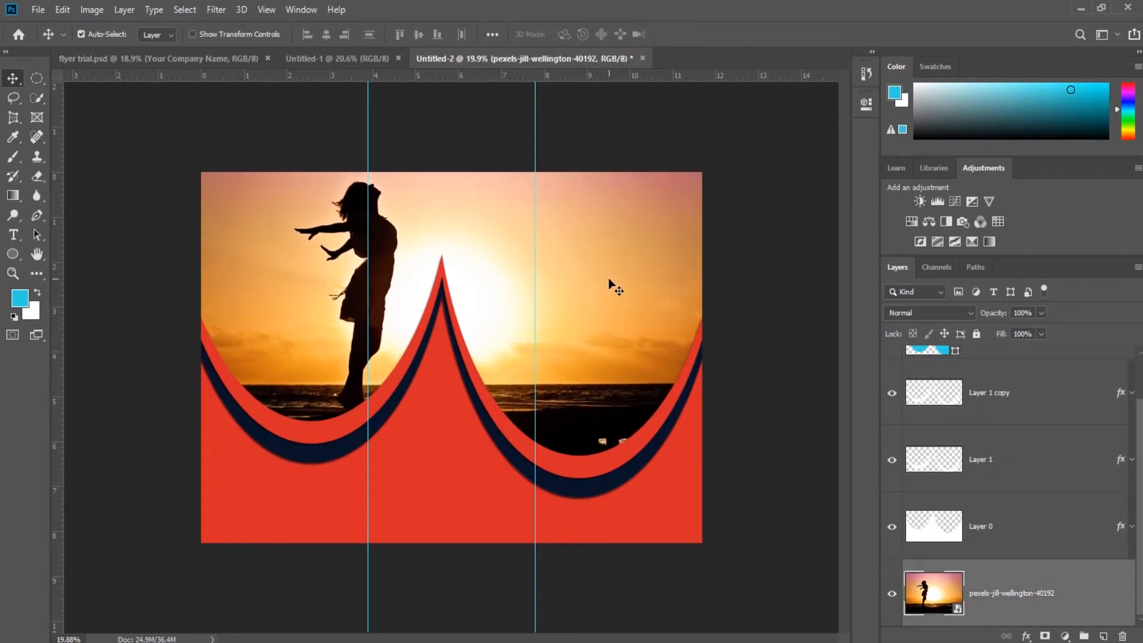
key("Right")
key("Right")
key("Right")
key("Right")
key("Right")
key("Right")
key("Right")
key("Right")
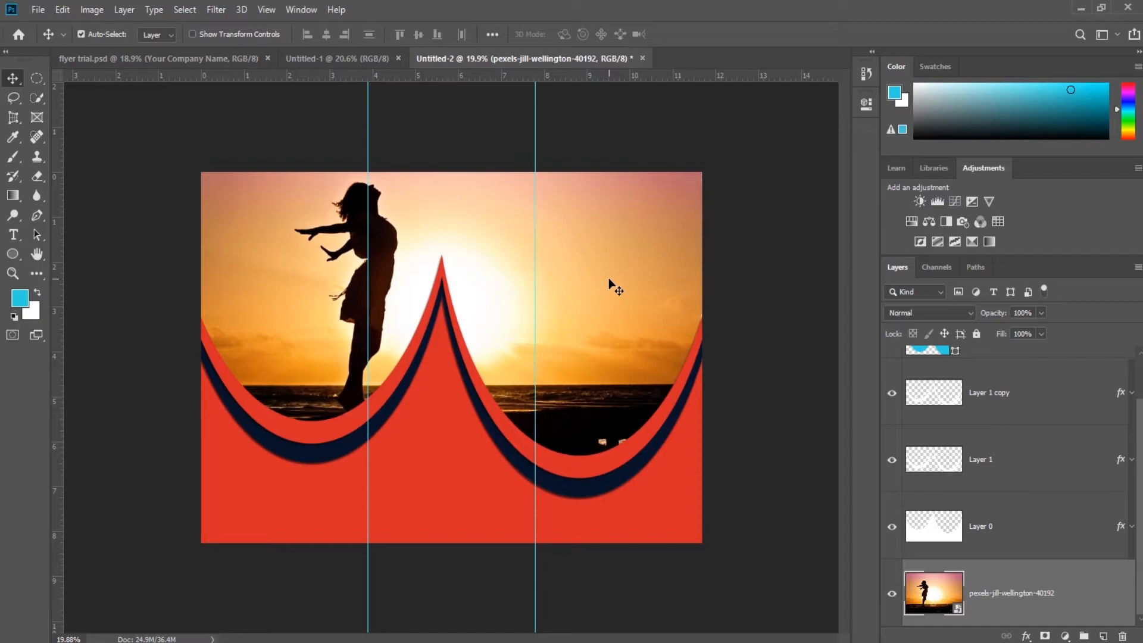
key("Left")
key("Left")
key("Left")
key("Left")
- Add a new empty layer directly above Layer 1 copy
key("ctrl+plus")
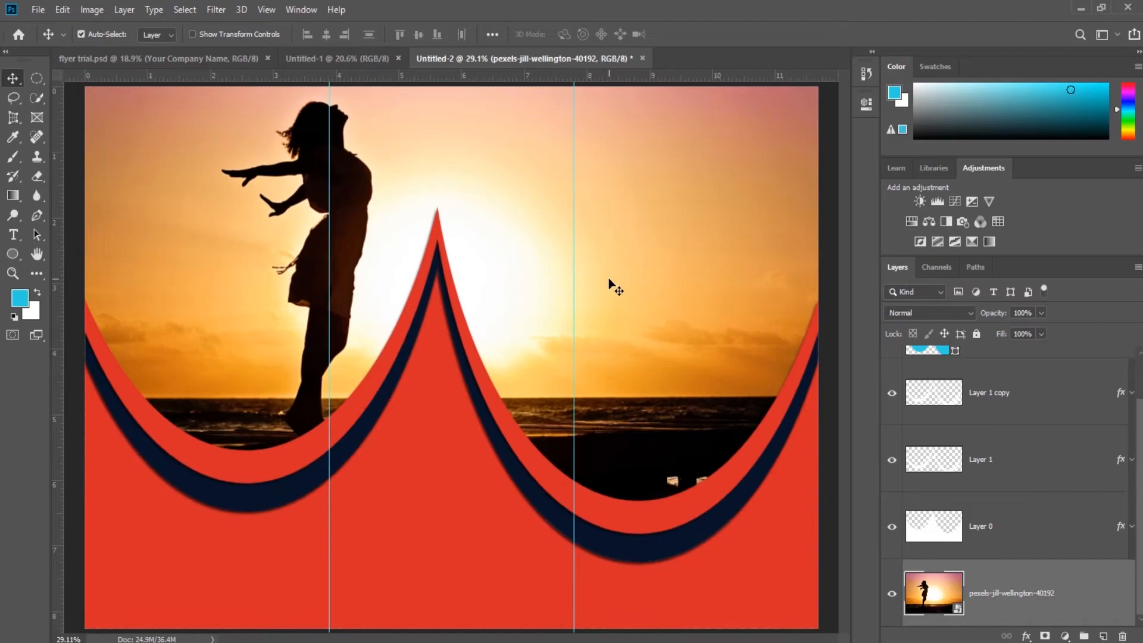
key("ctrl+minus")
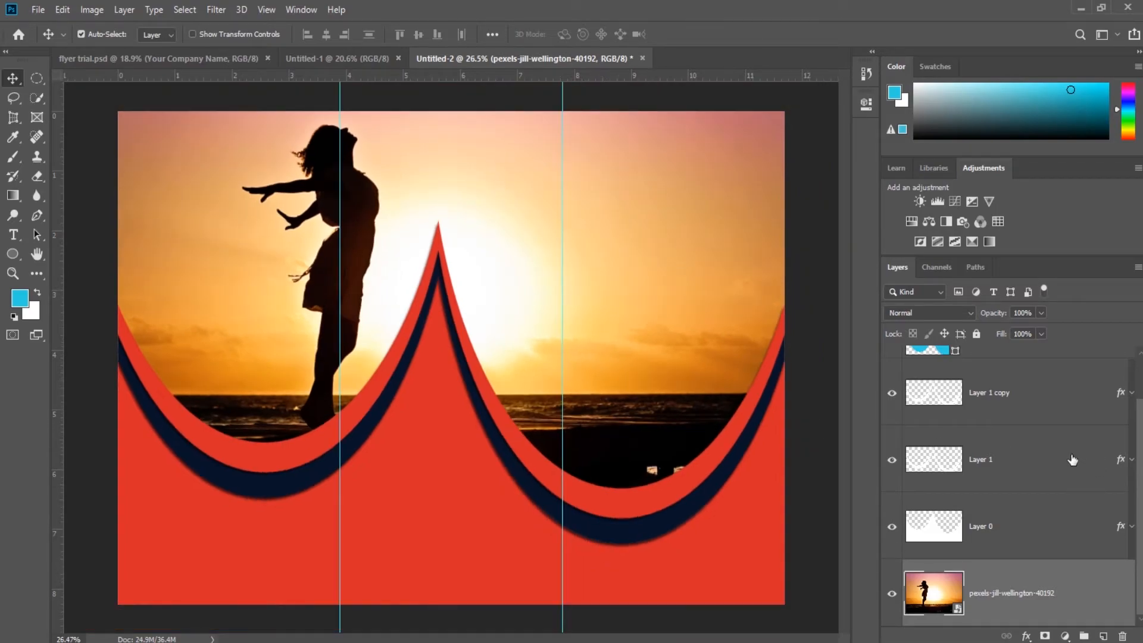
left_click(1049, 403)
scroll(1057, 423, "up", 1)
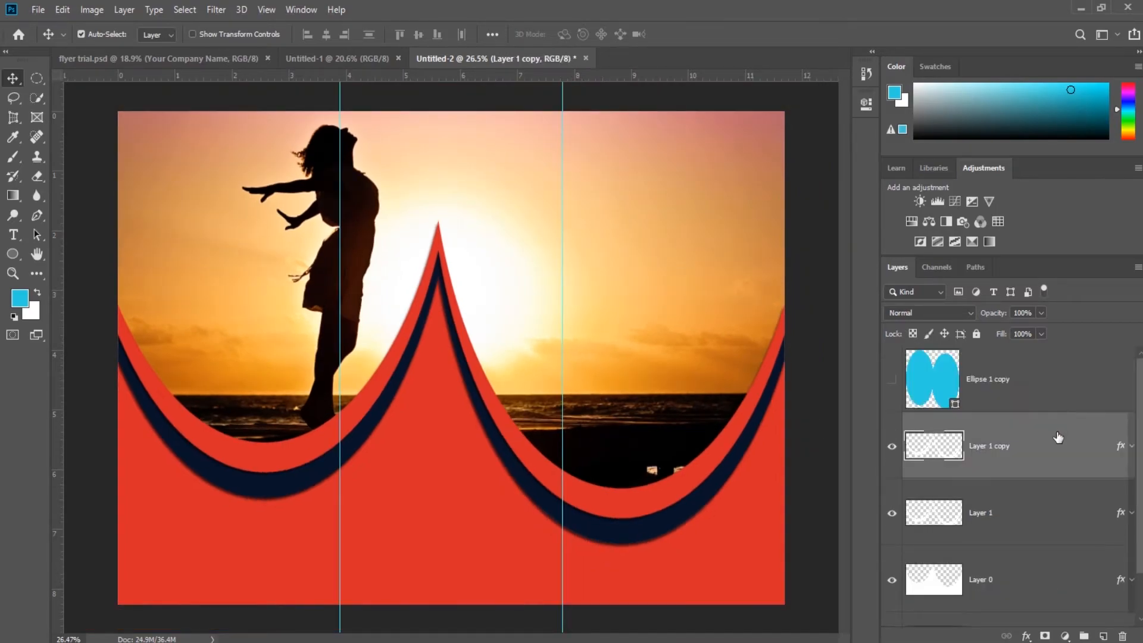
left_click(1103, 636)
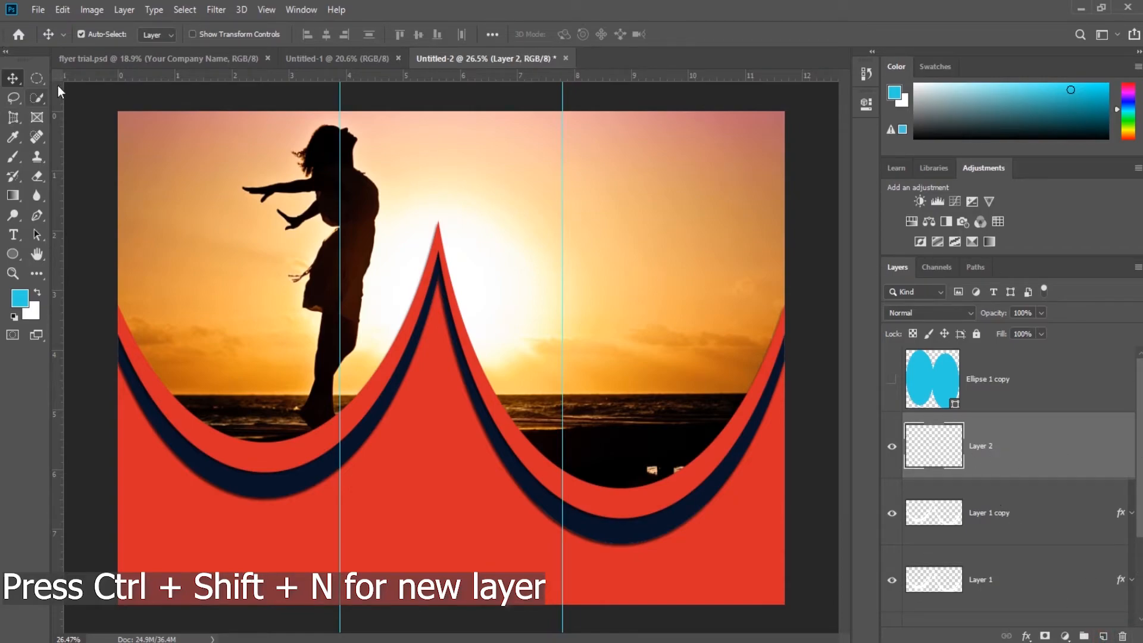
- Make a rectangular marquee selection of the full-height middle panel between the two guides
left_click(37, 78)
left_click(83, 79)
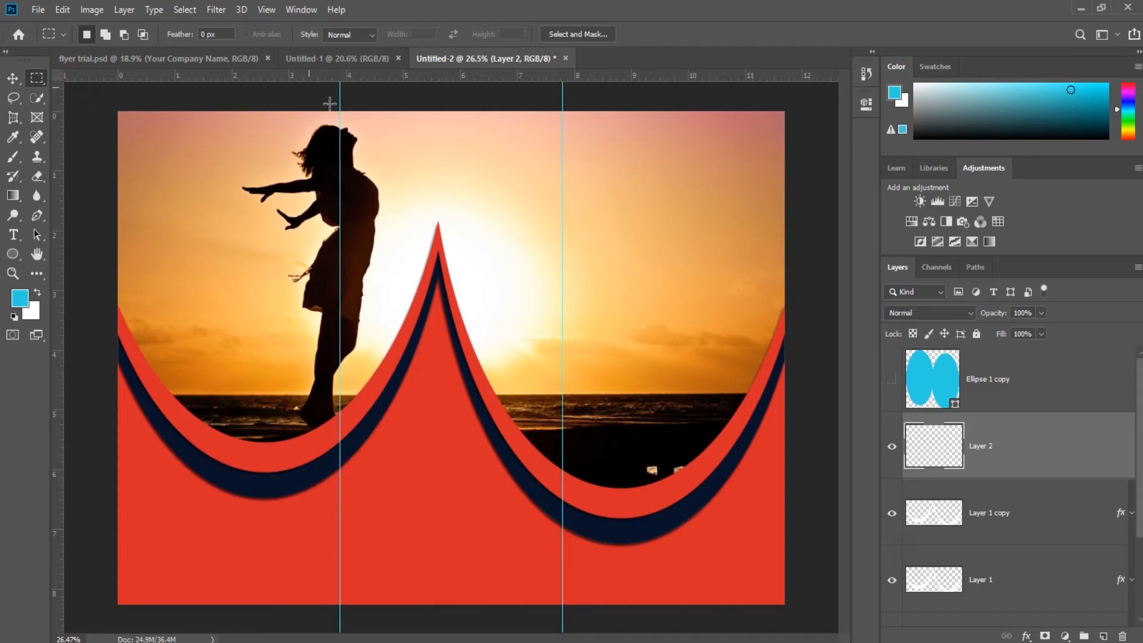
left_click_drag(339, 110, 562, 605)
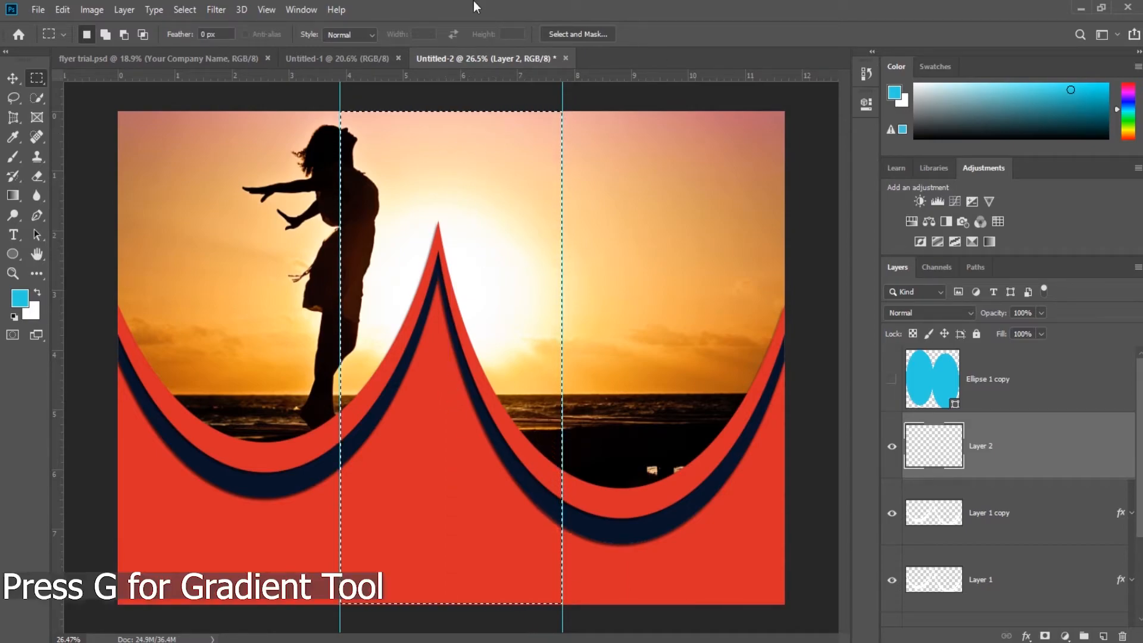
- Fill the selected middle panel on Layer 2 with a linear black-to-transparent gradient running from the left guide to the right guide
left_click(17, 198)
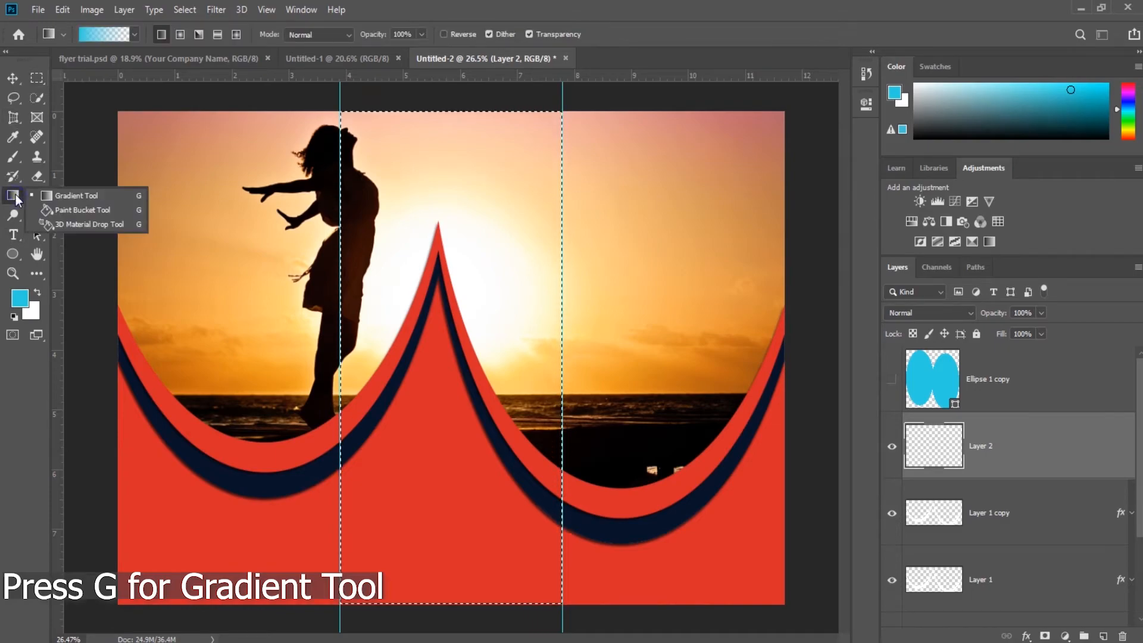
left_click(82, 201)
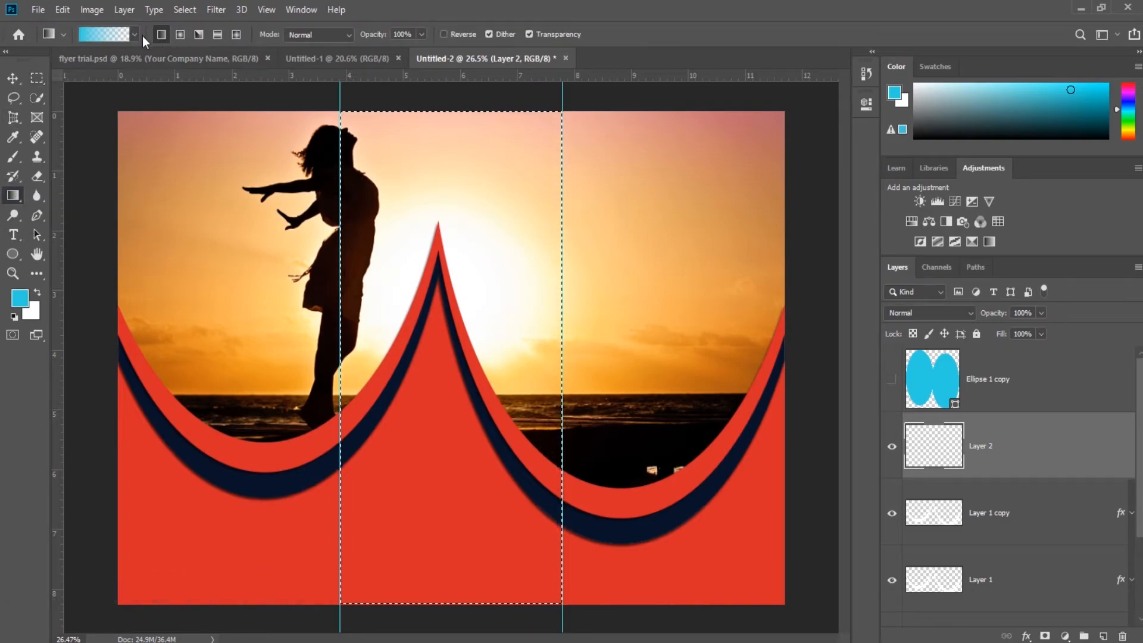
left_click(136, 37)
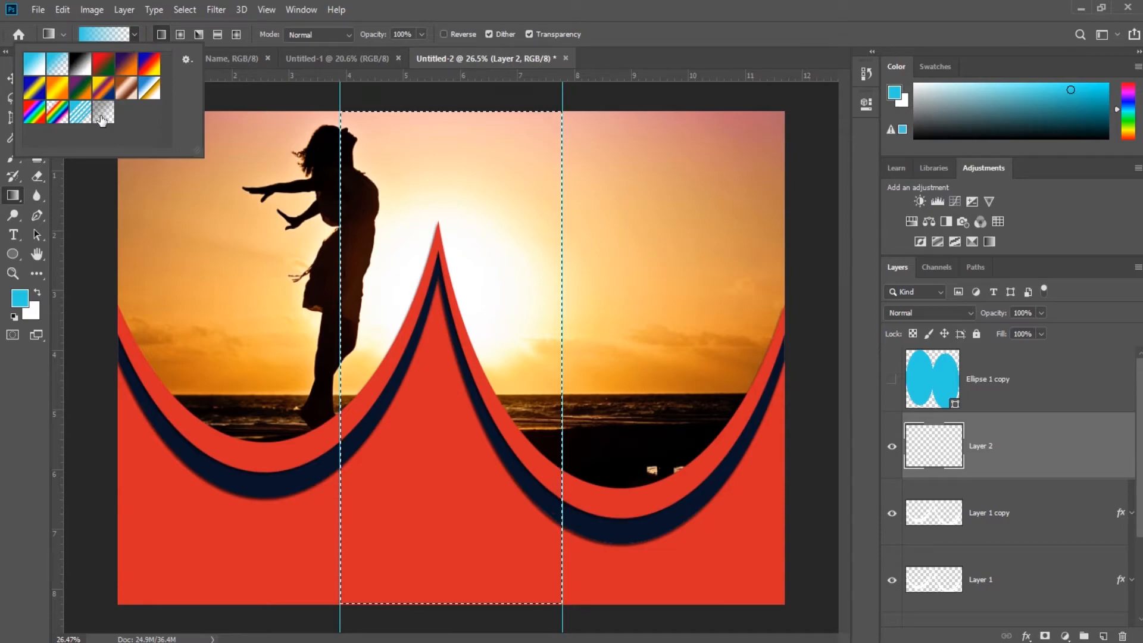
left_click(104, 118)
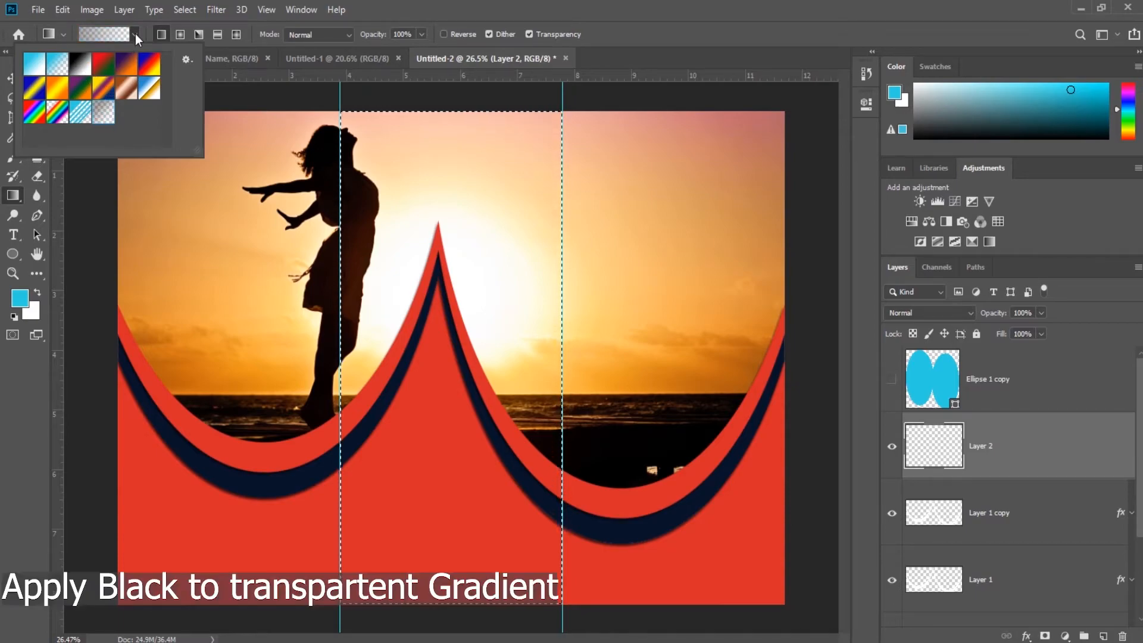
left_click(137, 37)
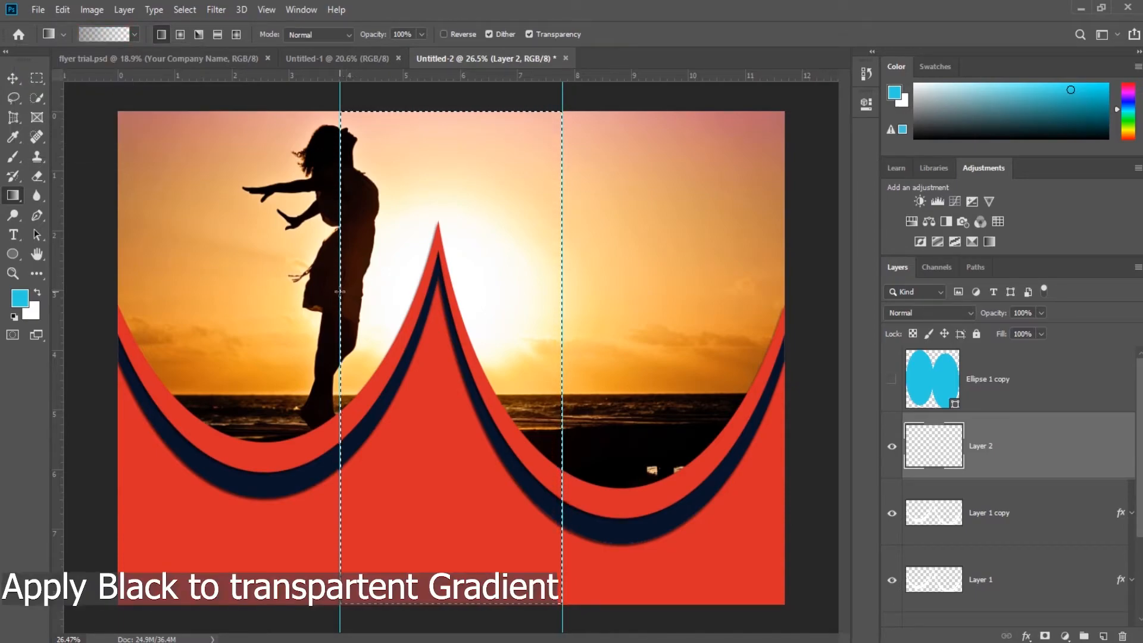
left_click_drag(559, 292, 559, 292)
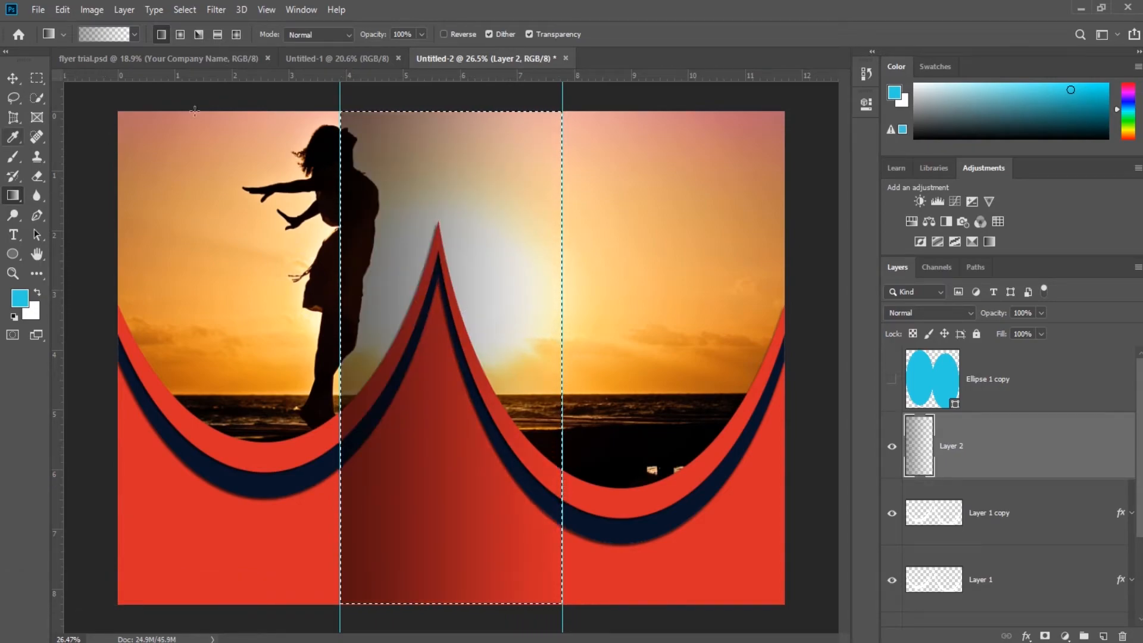
- Reduce the opacity of Layer 2 to 23%
left_click(1039, 314)
left_click_drag(1017, 330, 994, 330)
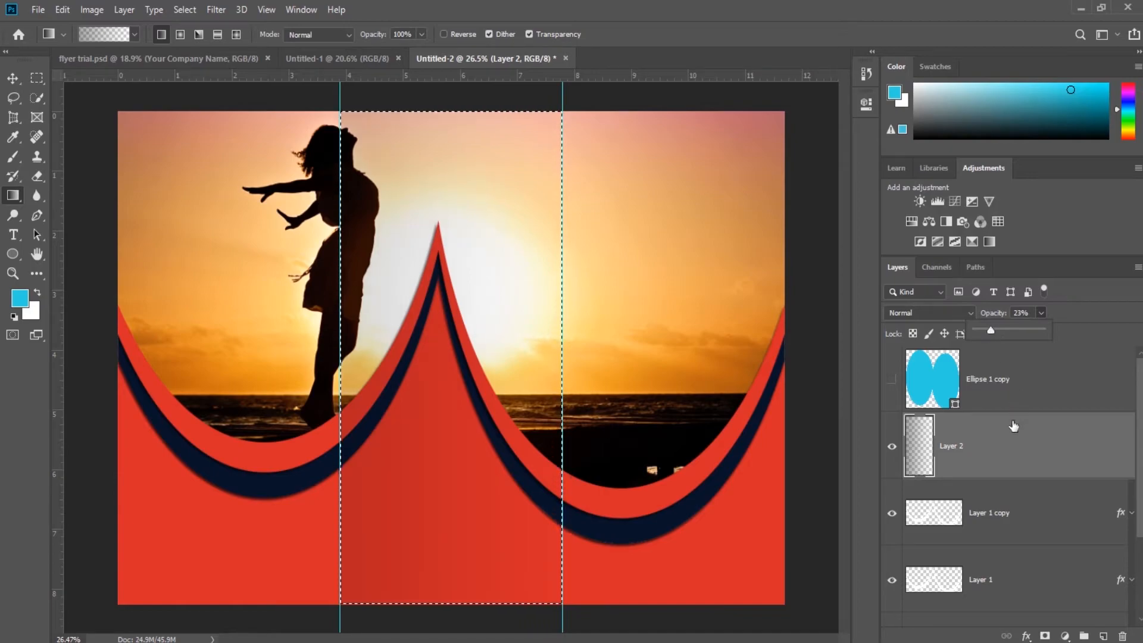
left_click(1021, 463)
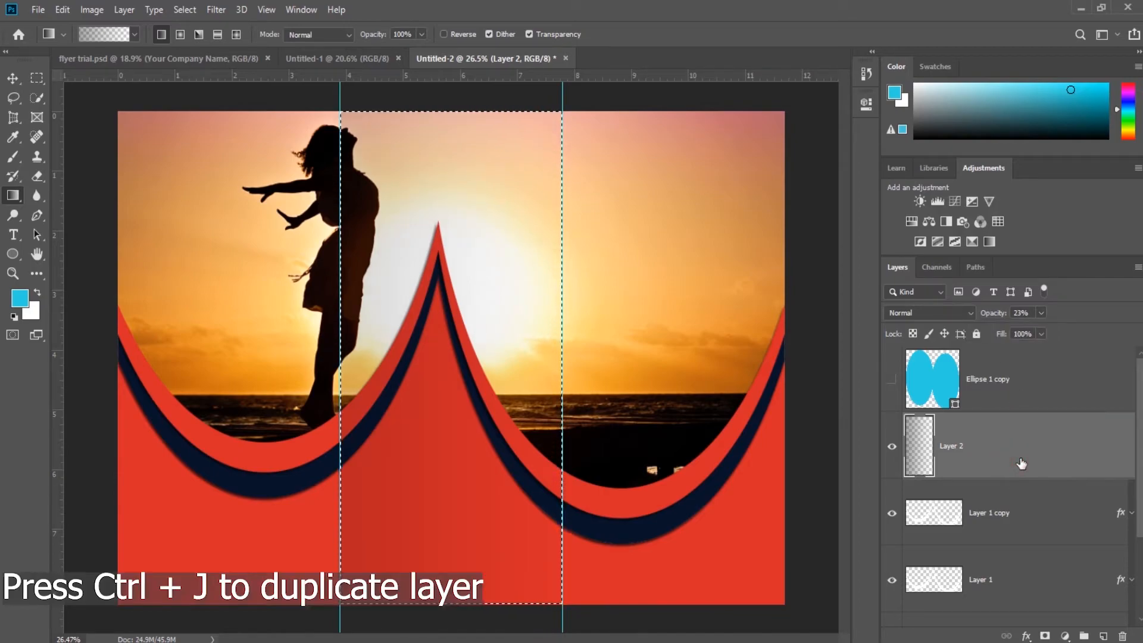
- Duplicate the Layer 2 gradient and move the copy onto the right panel at an X position of 2924 px
key("ctrl+j")
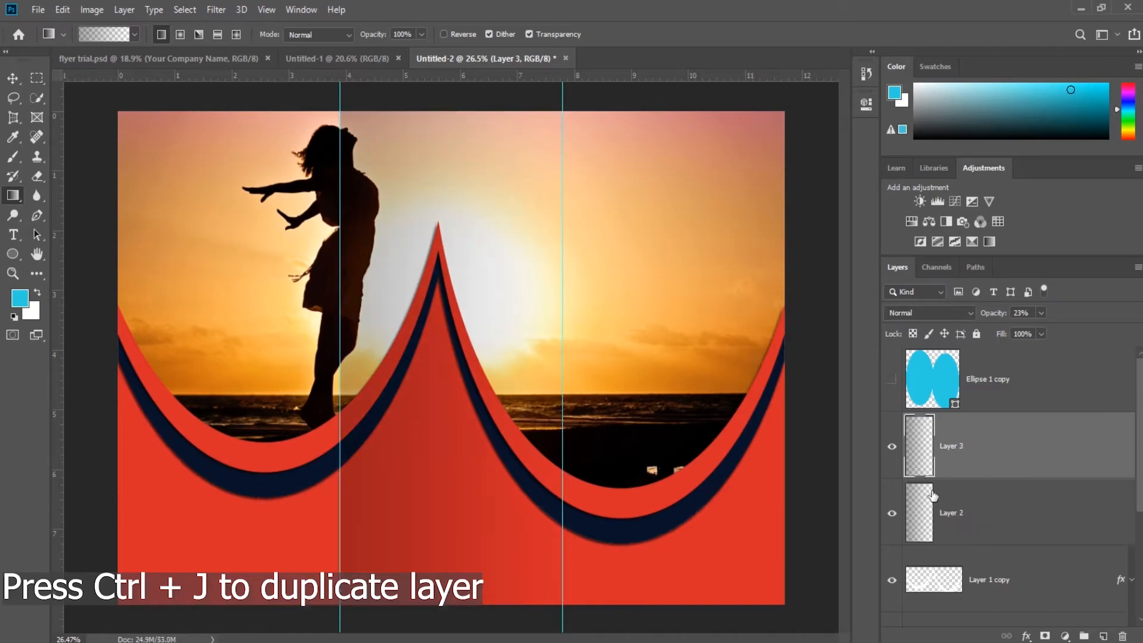
left_click(23, 73)
key("ctrl+t")
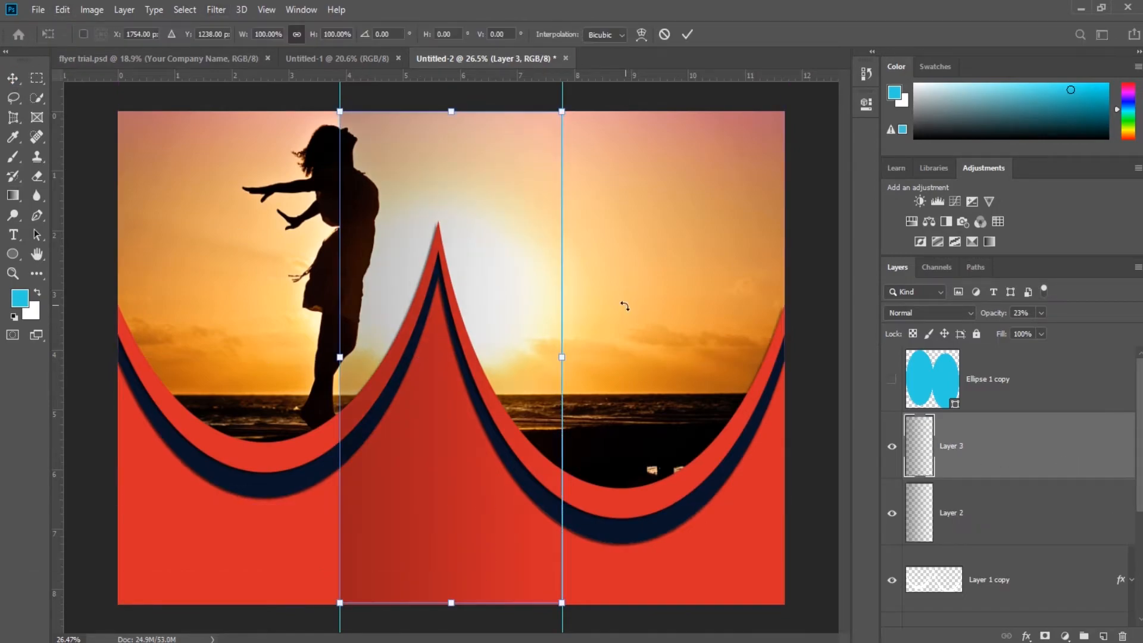
left_click_drag(453, 337, 677, 335)
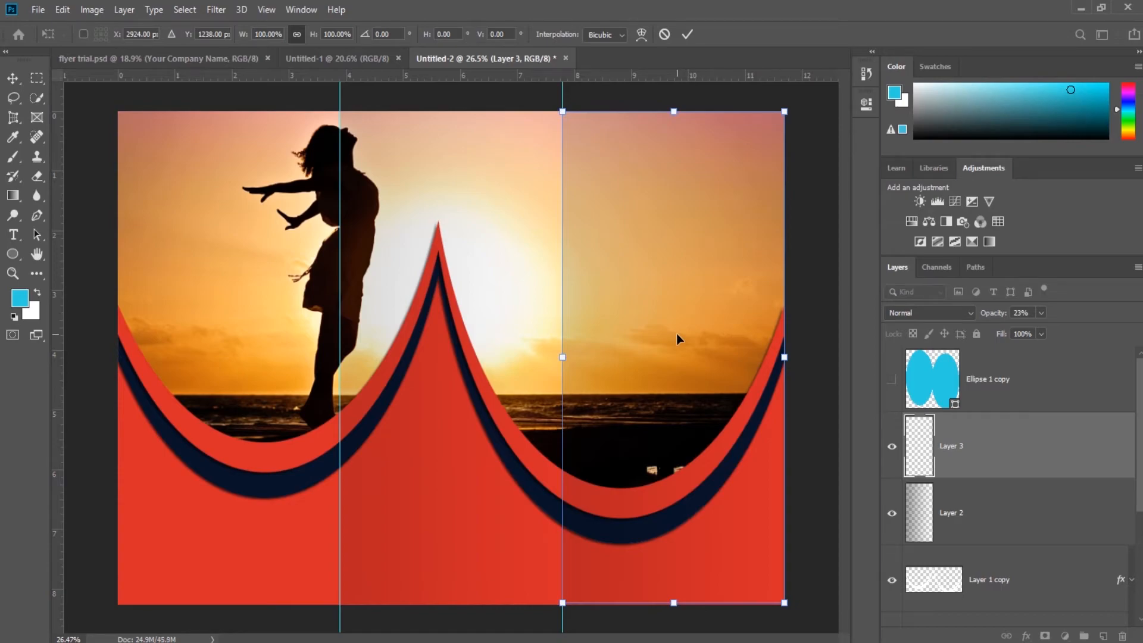
key("Return")
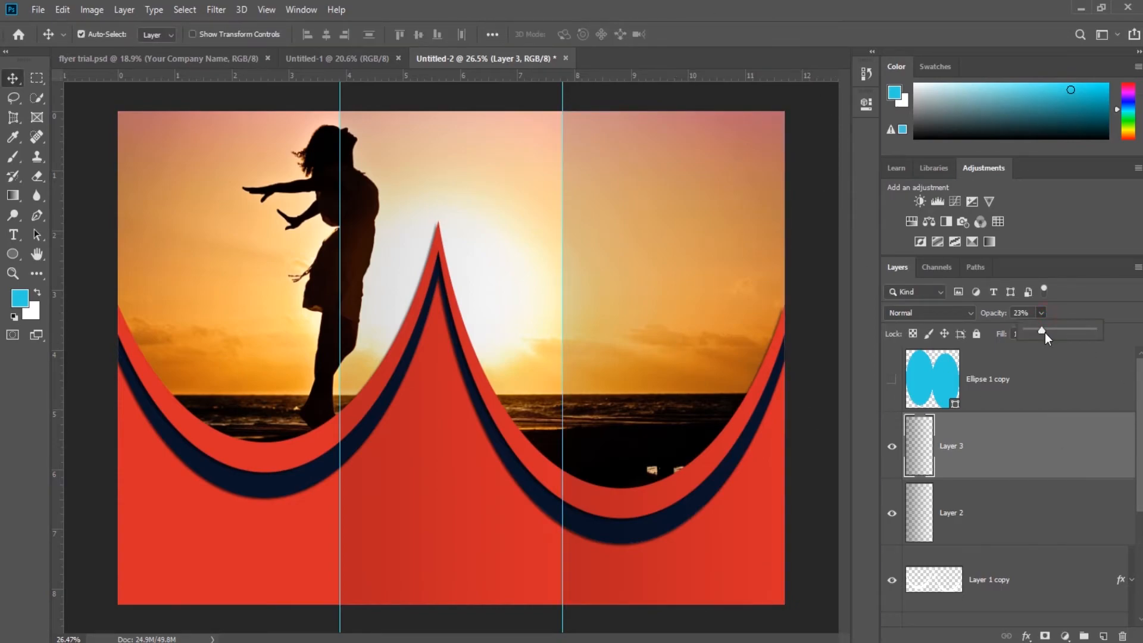
- Lower the opacity of Layer 3 to 12% and deselect the layer
left_click_drag(1036, 328, 1034, 330)
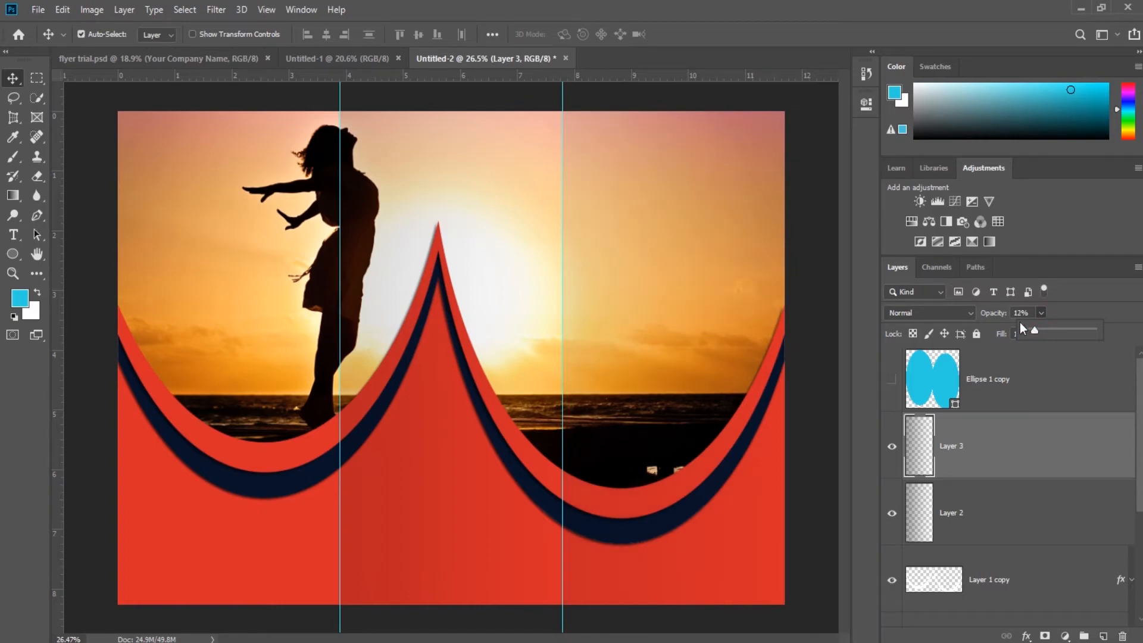
left_click(237, 101)
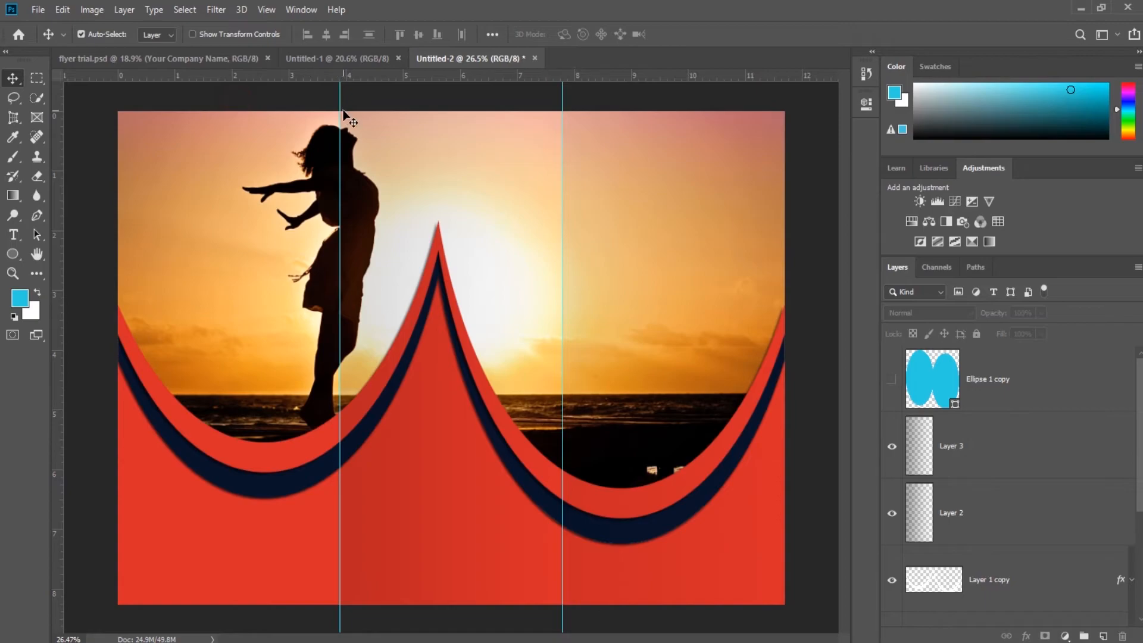
- Remove both vertical panel guides from the document
left_click_drag(337, 113, 56, 101)
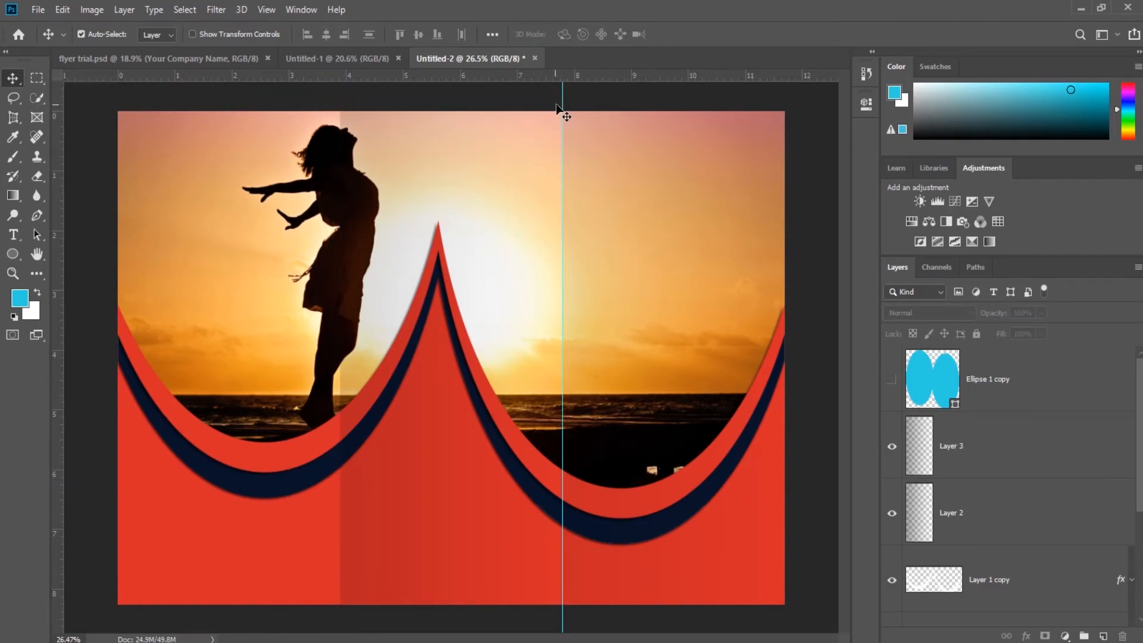
left_click_drag(562, 105, 312, 99)
left_click_drag(47, 107, 53, 103)
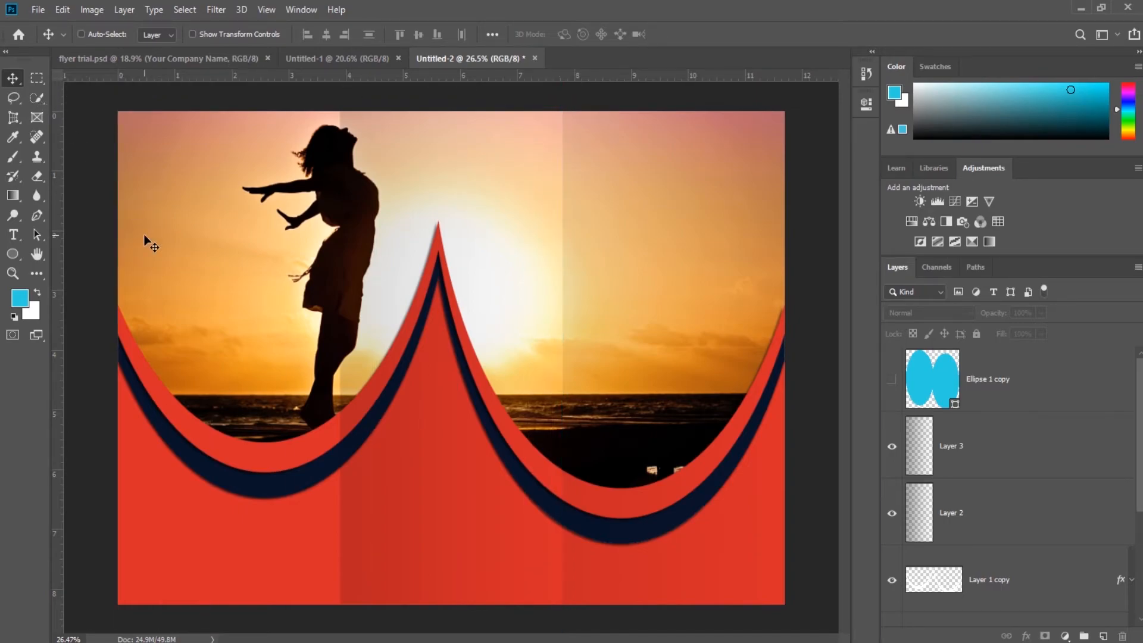
- Add a new empty layer directly above Layer 3
key("ctrl+plus")
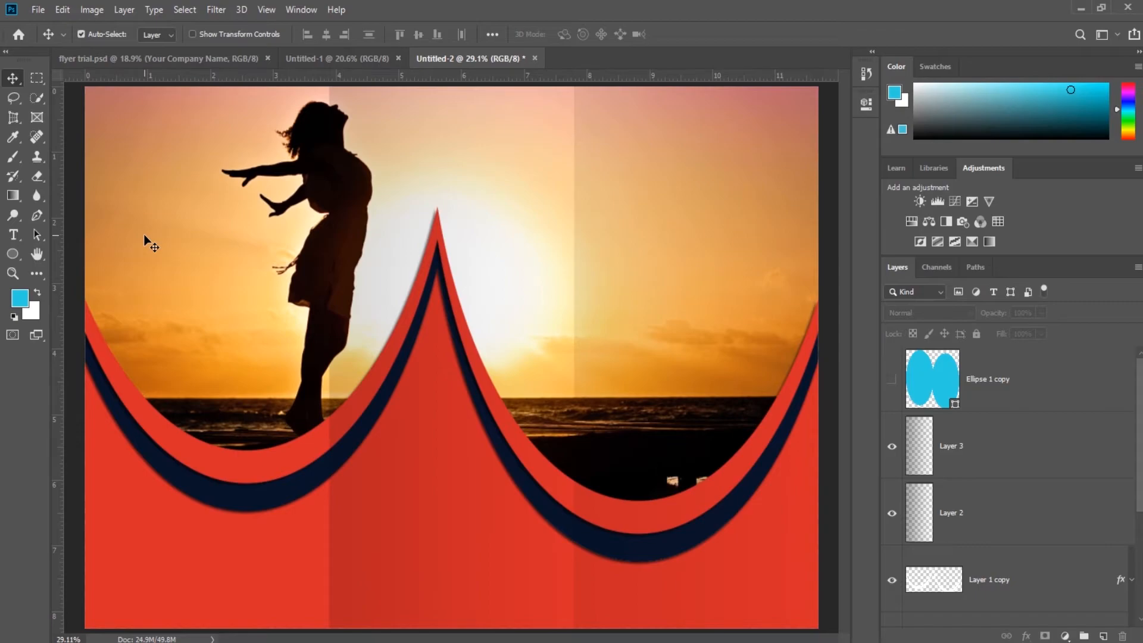
key("ctrl+minus")
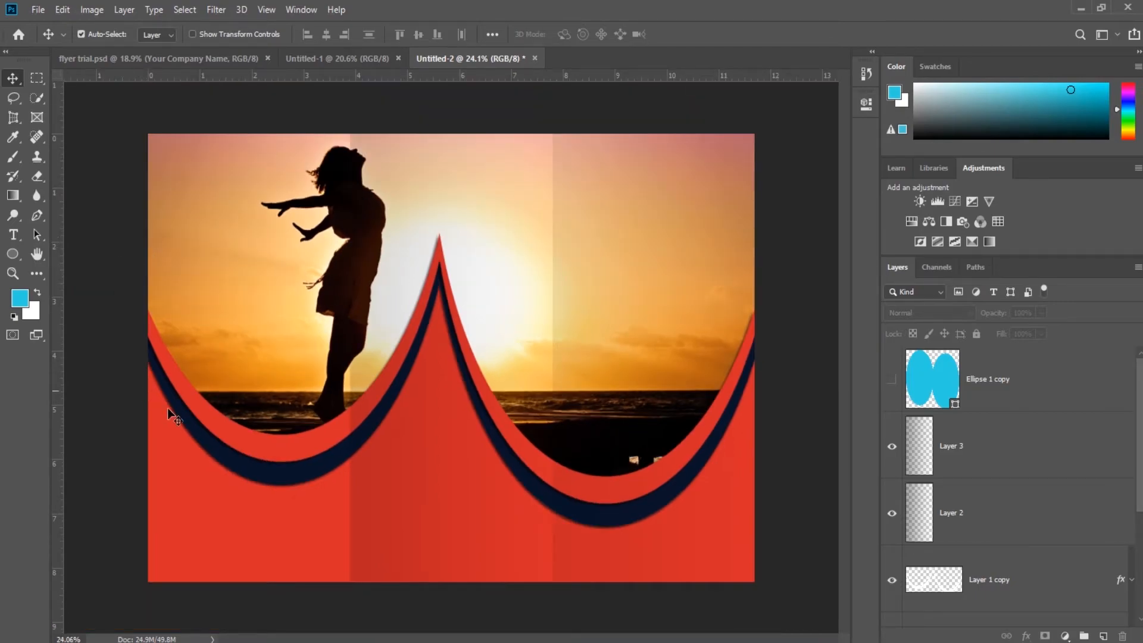
scroll(266, 530, "up", 2)
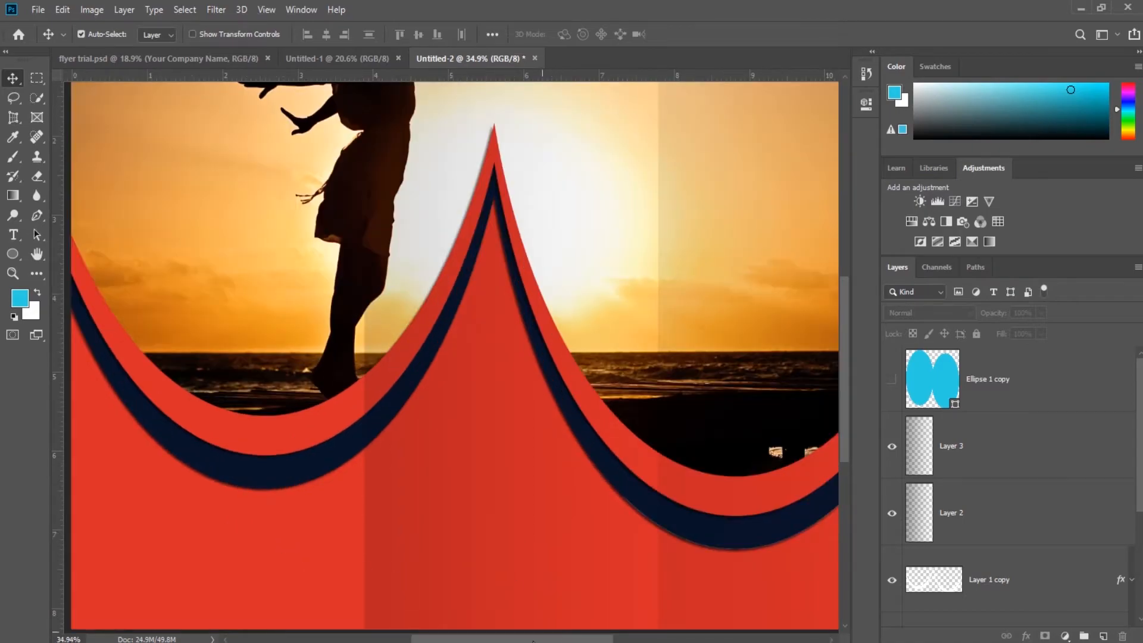
scroll(450, 551, "up", 4)
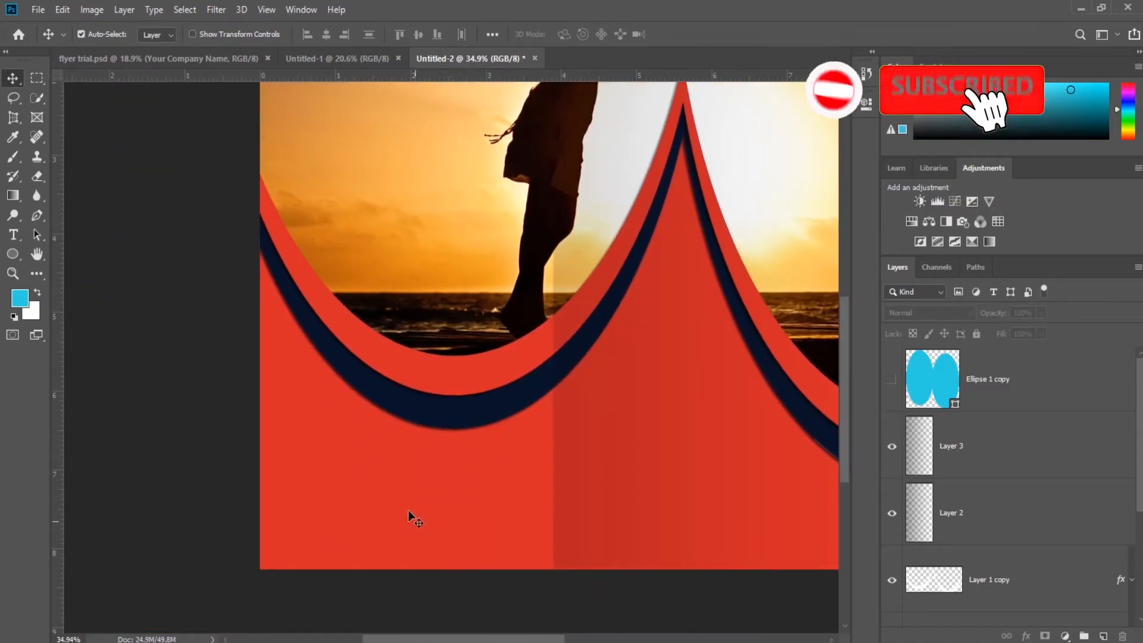
scroll(403, 500, "down", 3)
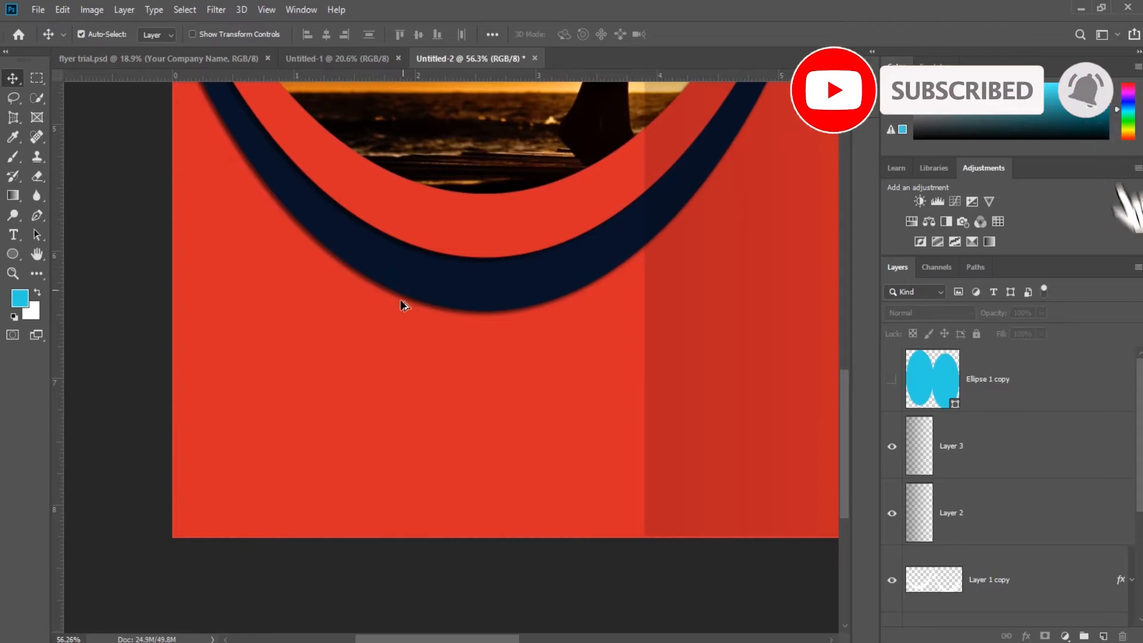
scroll(399, 302, "up", 1)
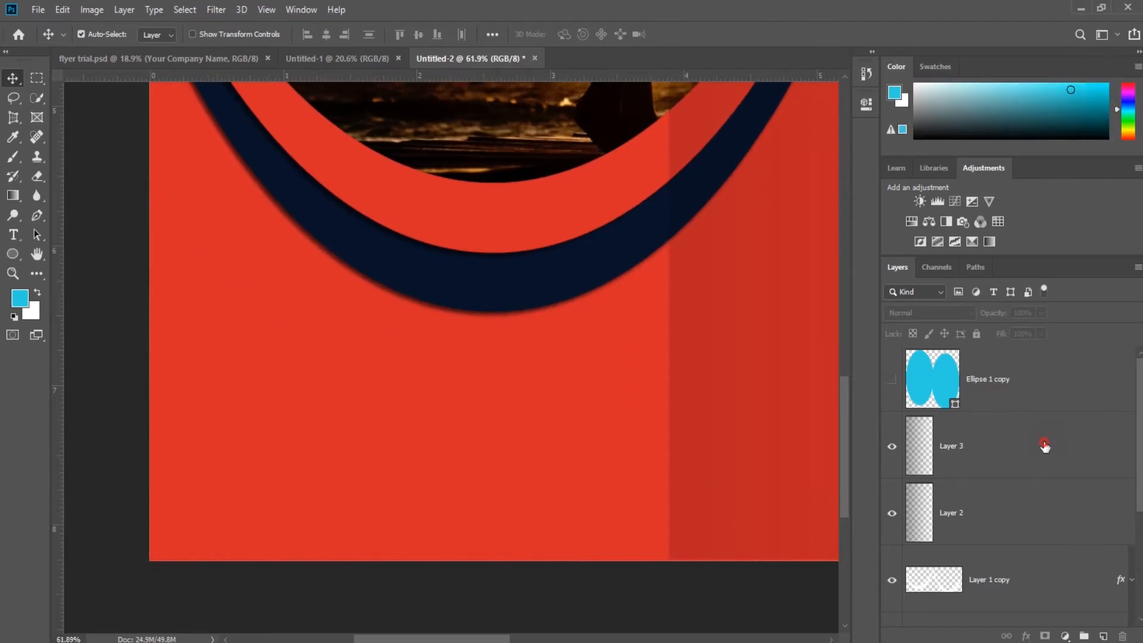
left_click(1043, 446)
left_click(1104, 636)
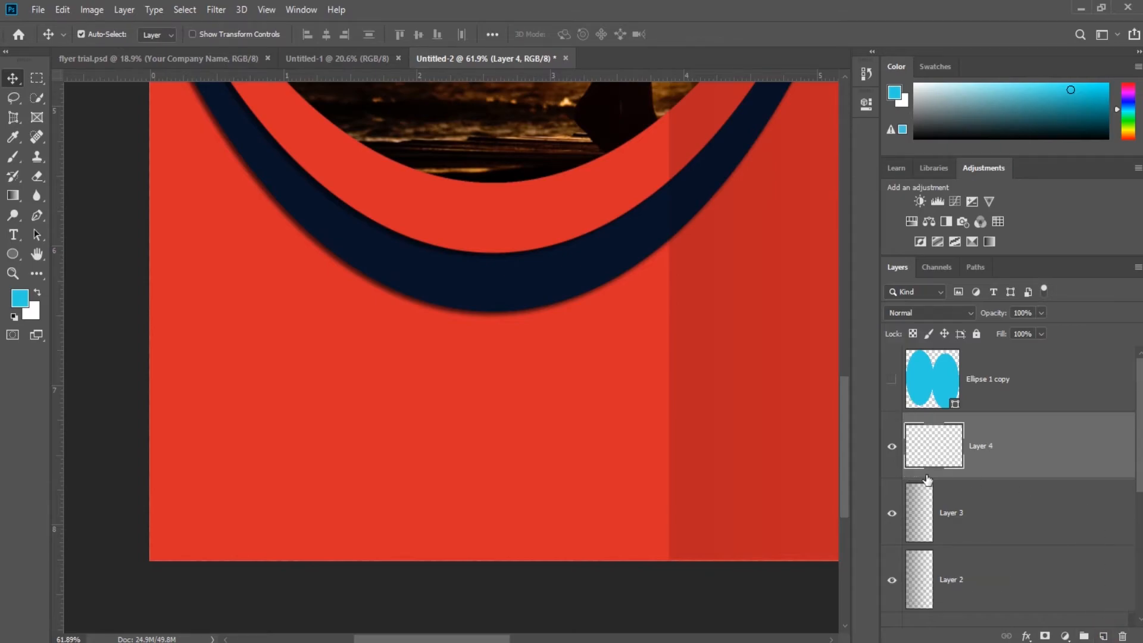
- Paint one black dab with a 600 px Soft Round brush at 0% hardness on Layer 4, in the lower red area of the left panel
left_click(13, 157)
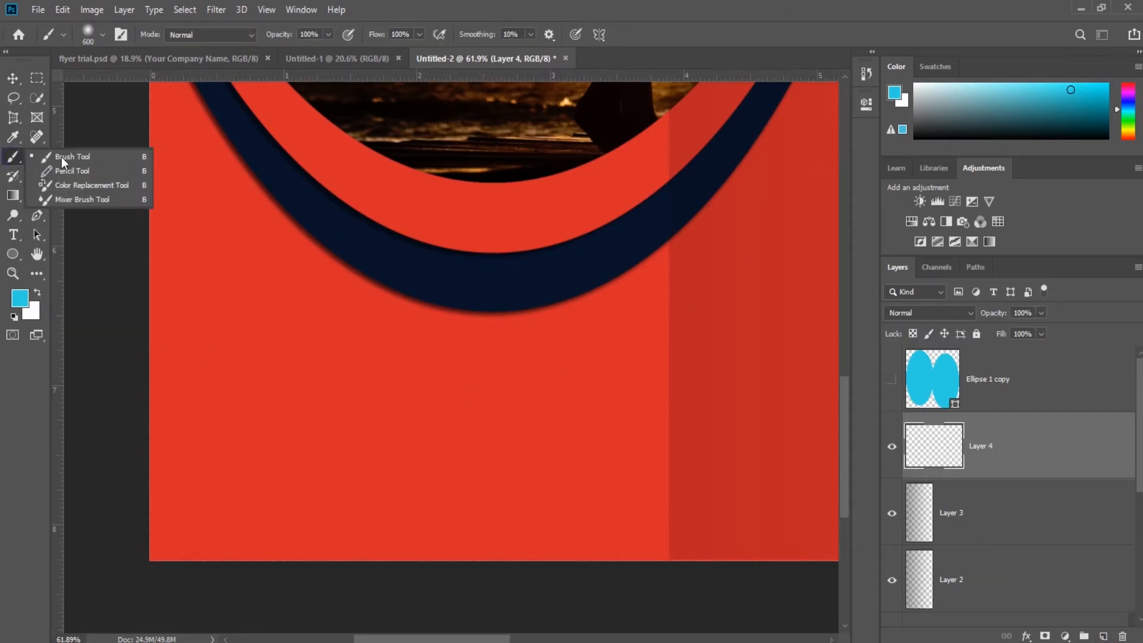
left_click(66, 157)
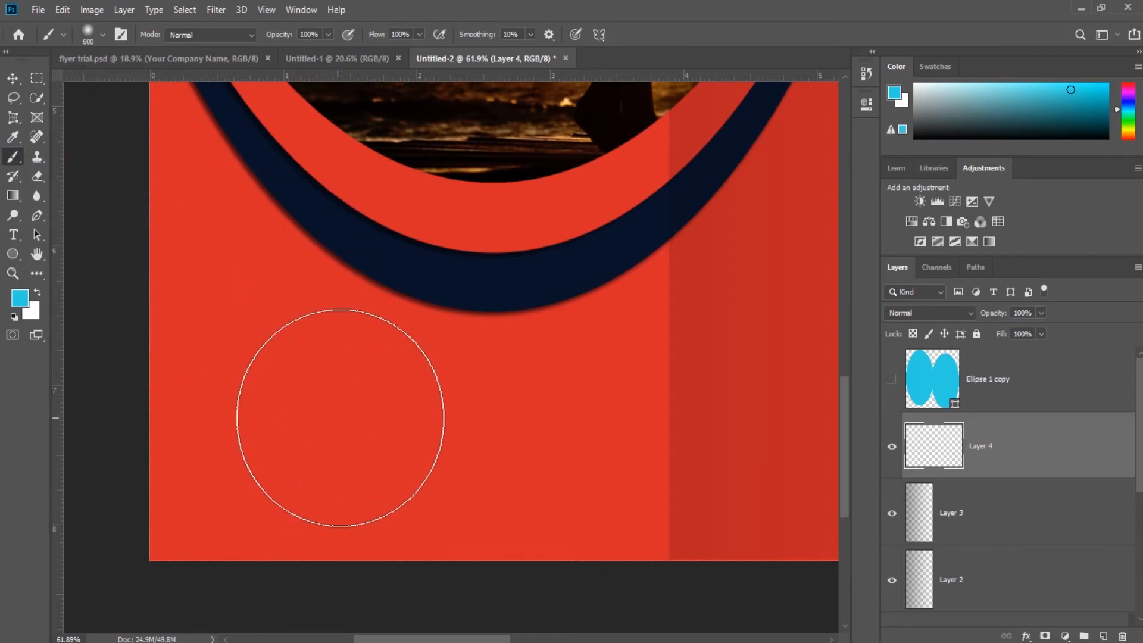
right_click(306, 391)
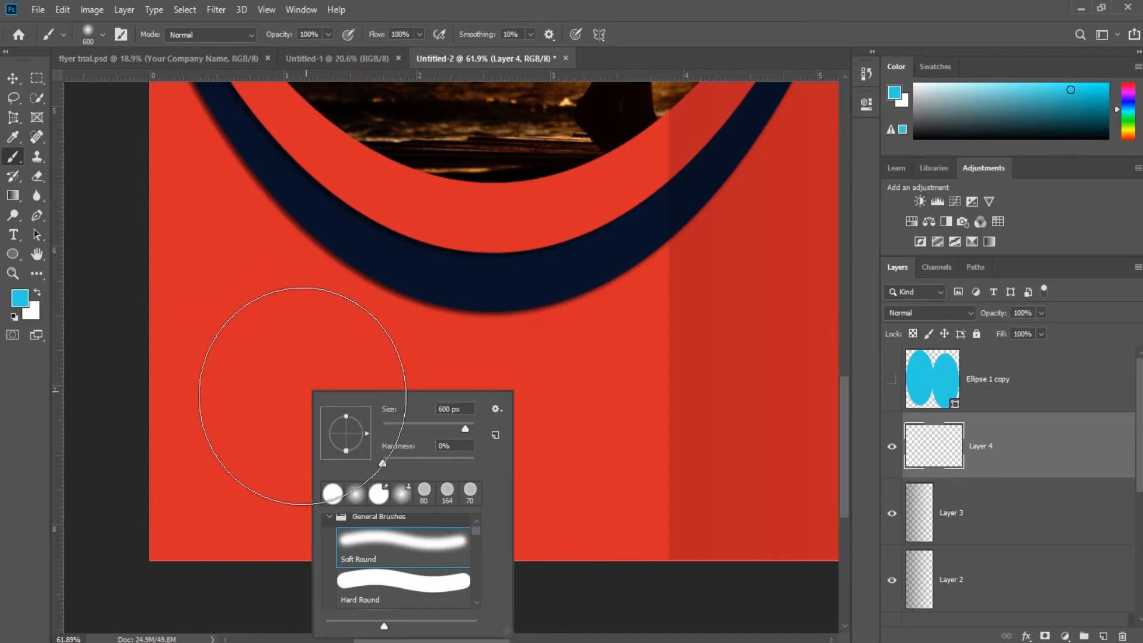
left_click(290, 375)
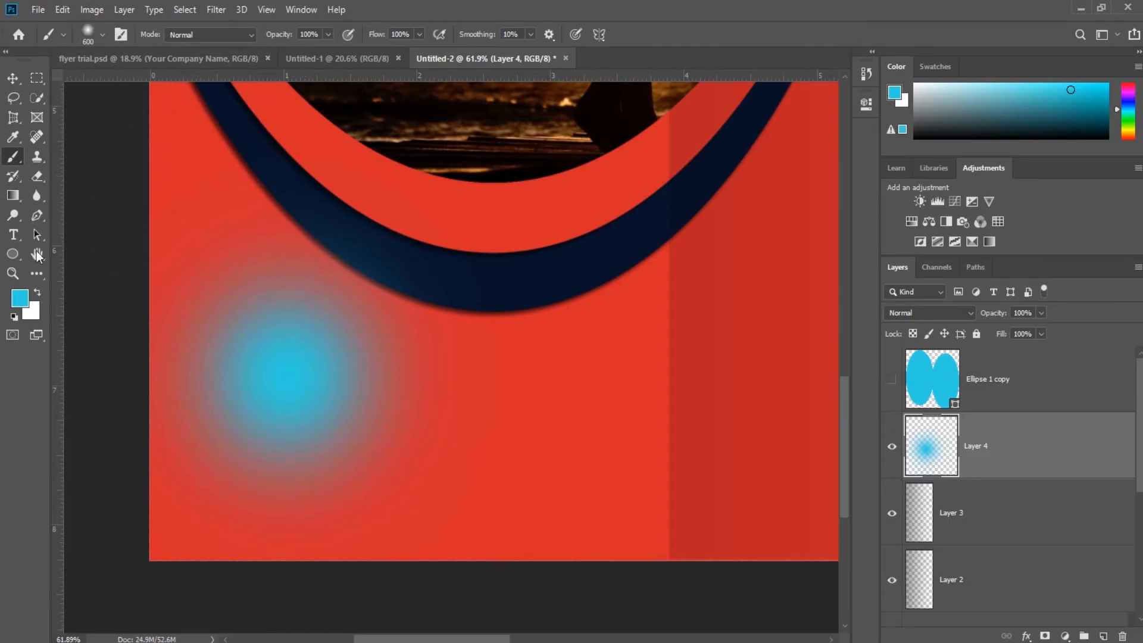
key("ctrl+z")
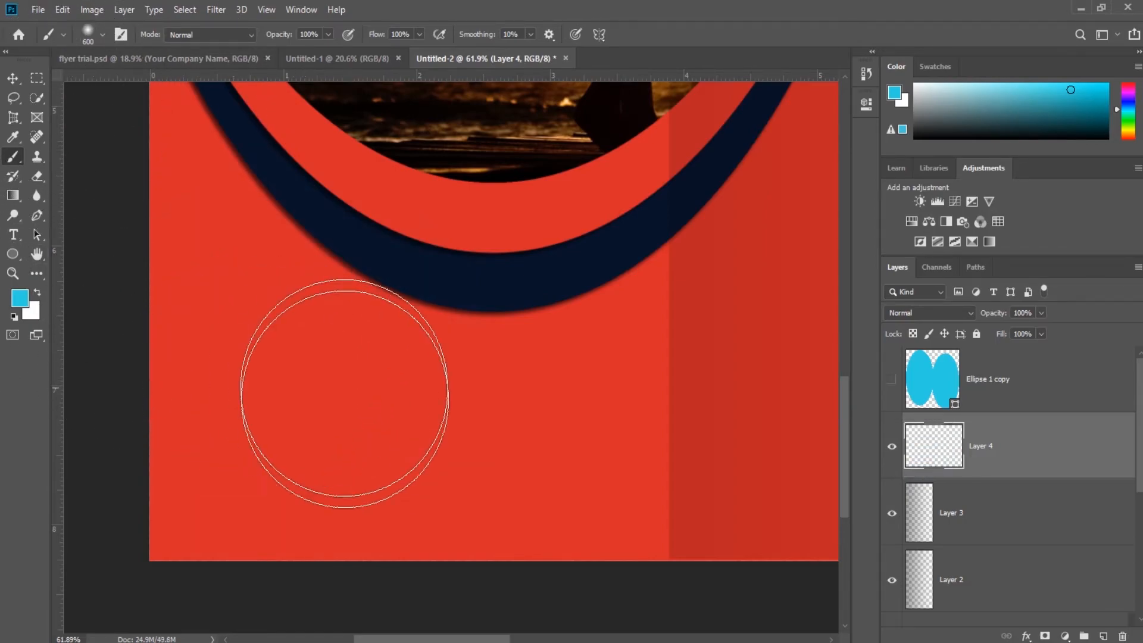
left_click(13, 317)
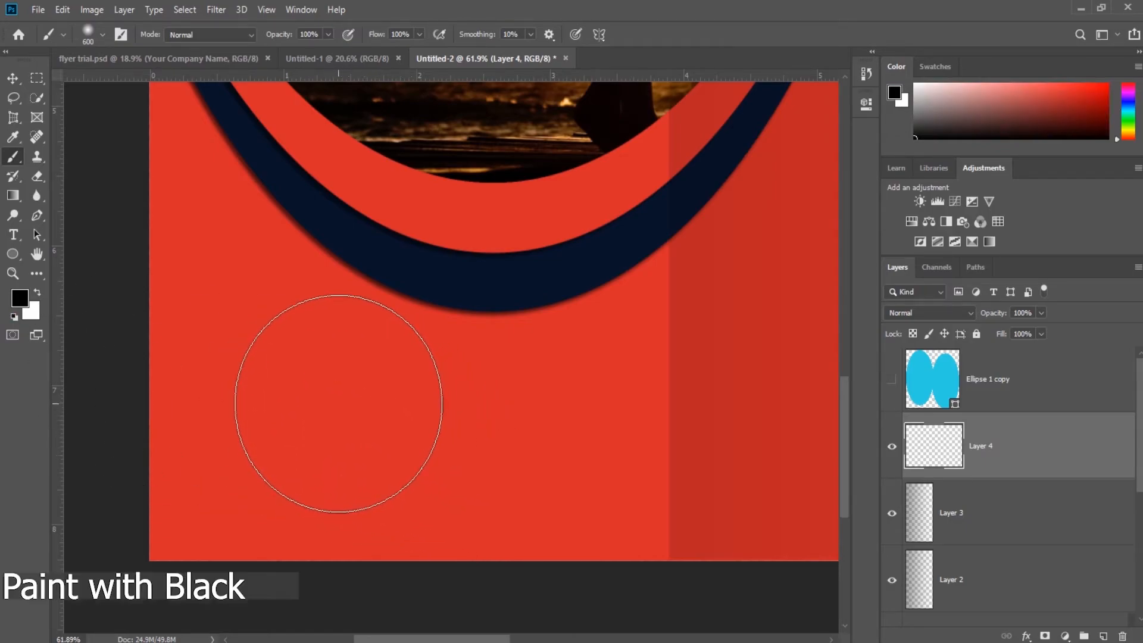
left_click_drag(338, 404, 338, 404)
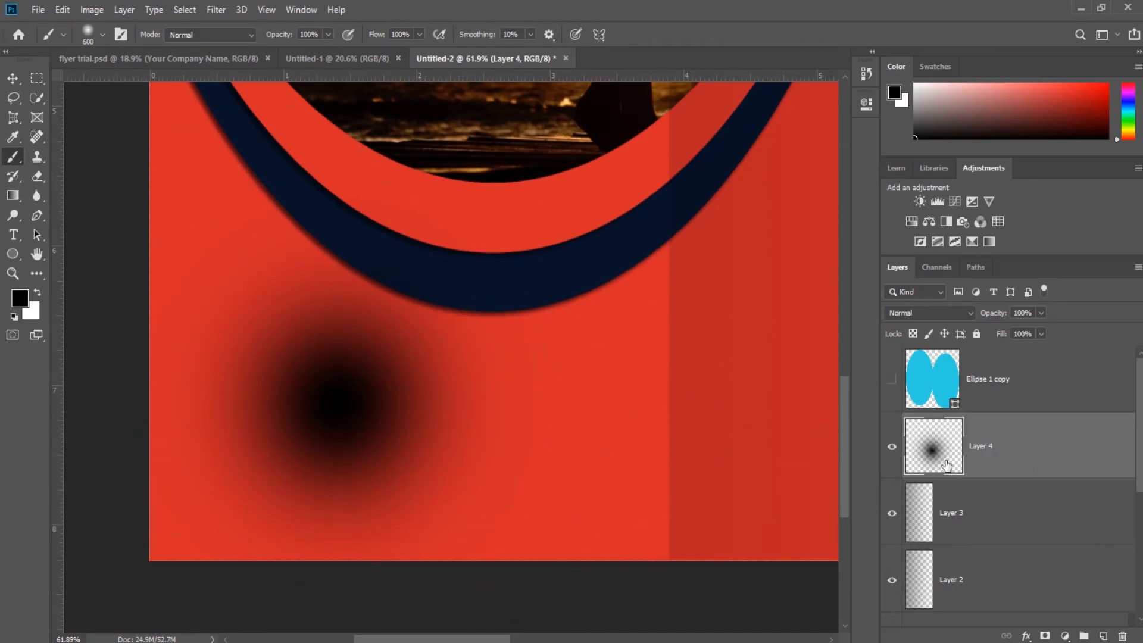
- Scale the black dab up to about 120% and move it to about X 504 px, Y 2047 px
key("ctrl+t")
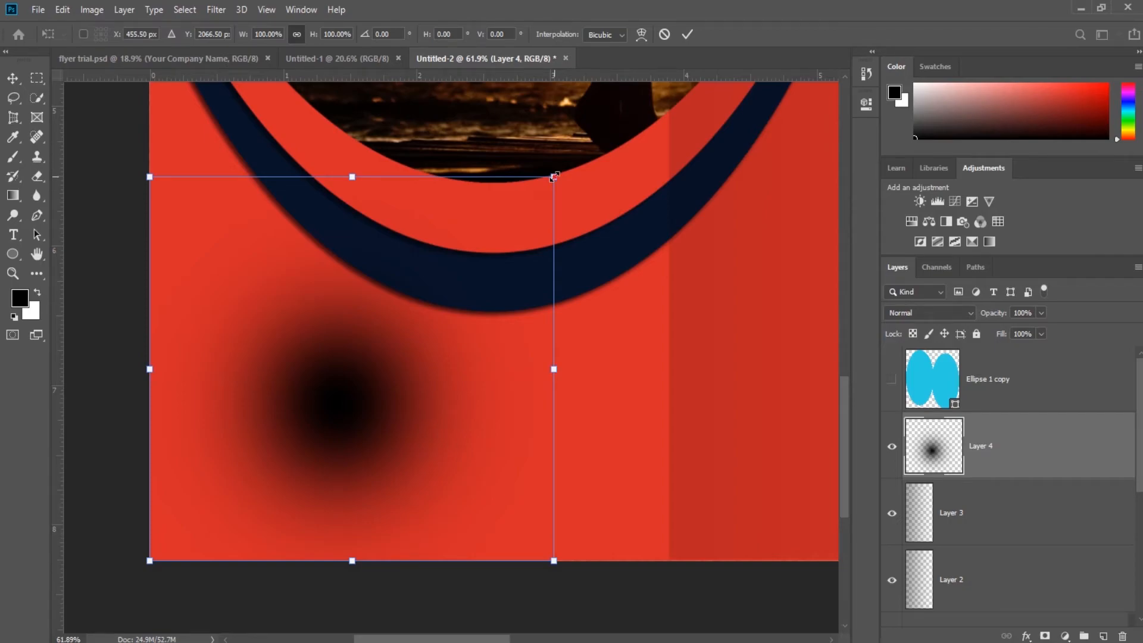
left_click_drag(554, 177, 636, 99)
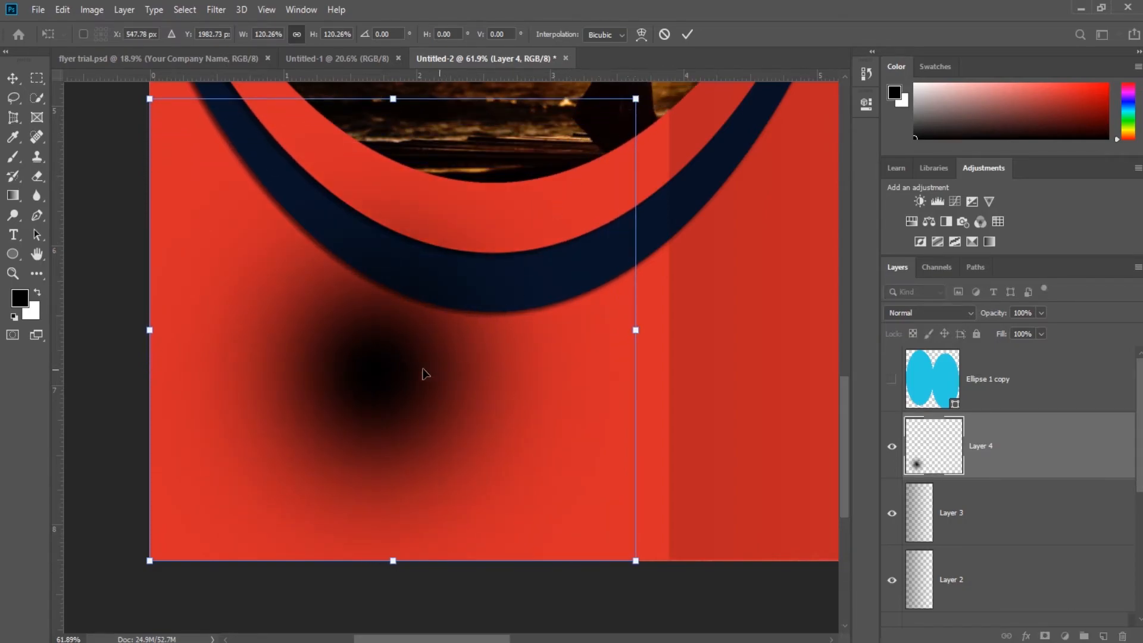
left_click_drag(423, 373, 400, 405)
- Apply a Perspective transform to the black dab, crossing its right-hand corners so it pinches into a horizontal bow-tie shape
right_click(385, 385)
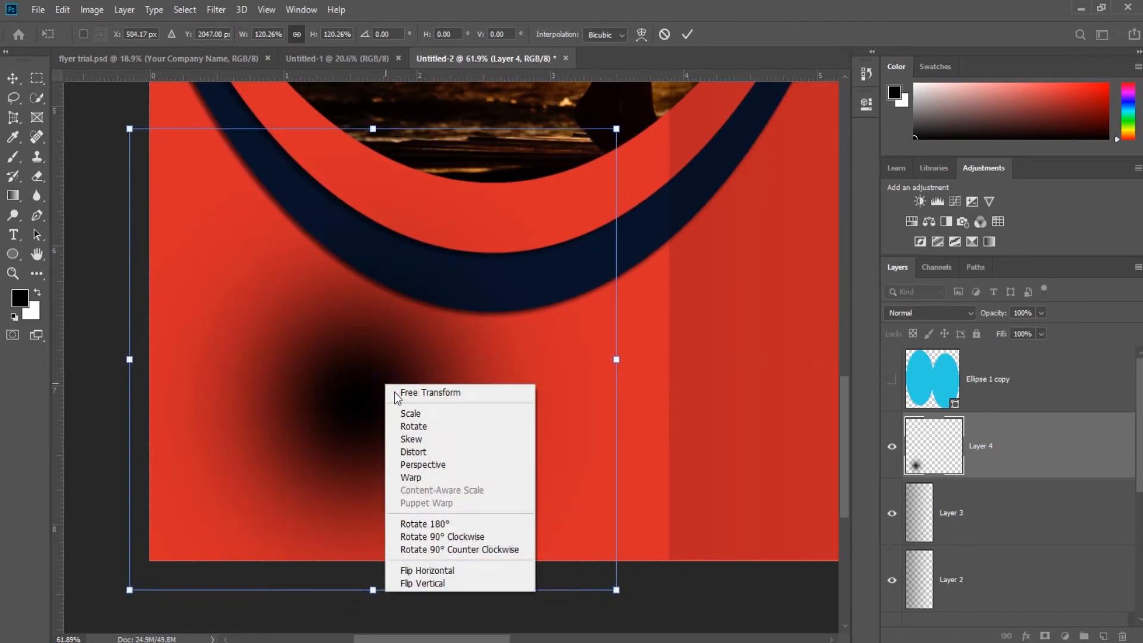
left_click(441, 465)
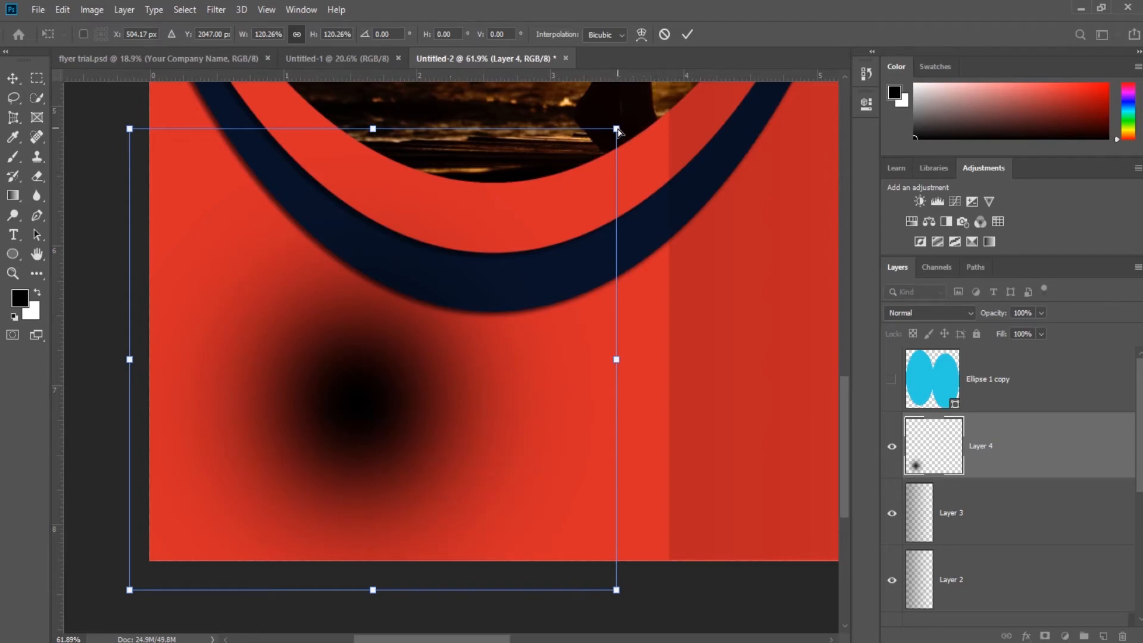
left_click_drag(618, 131, 648, 598)
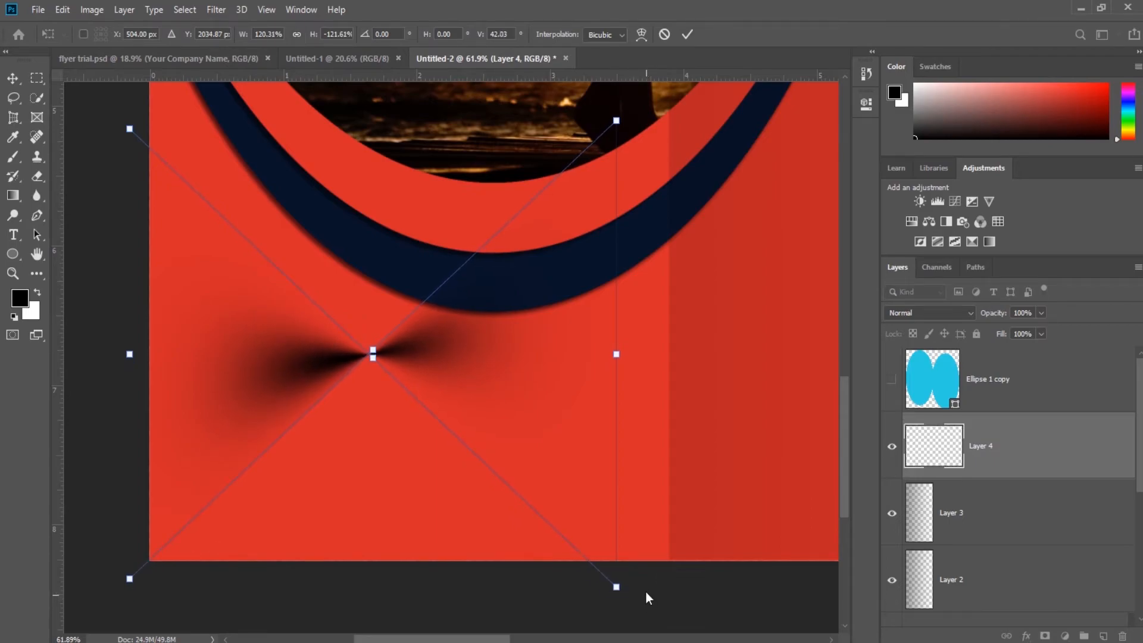
key("Return")
- Erase the bow-tie's left half on Layer 4 up to its pinch point, using a Hard Round eraser enlarged to 400 px
key("b")
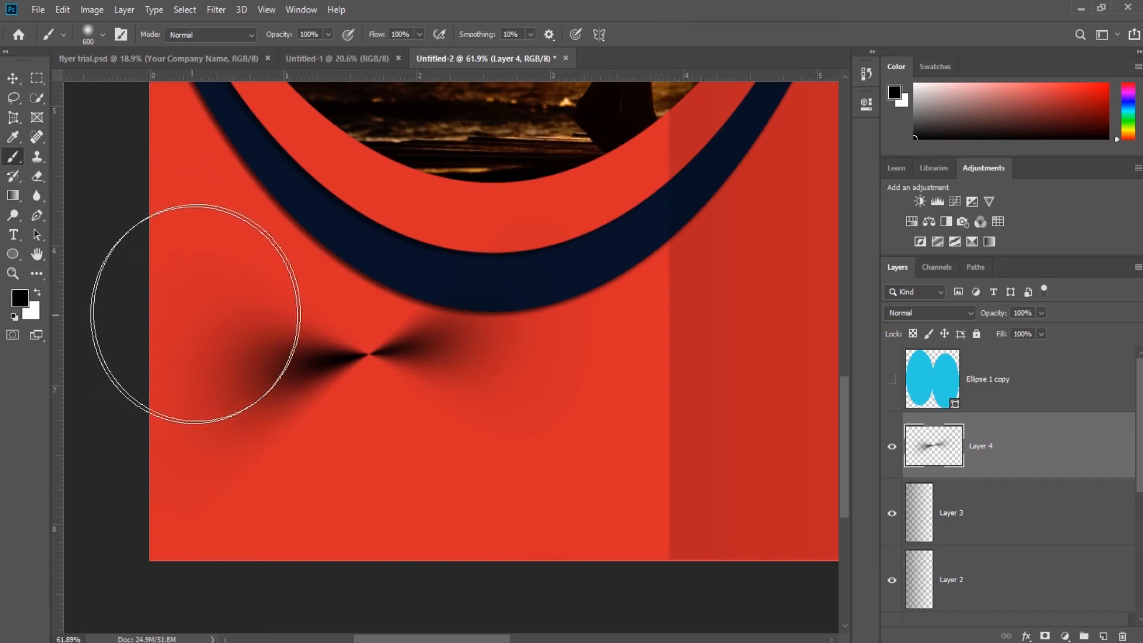
left_click(37, 177)
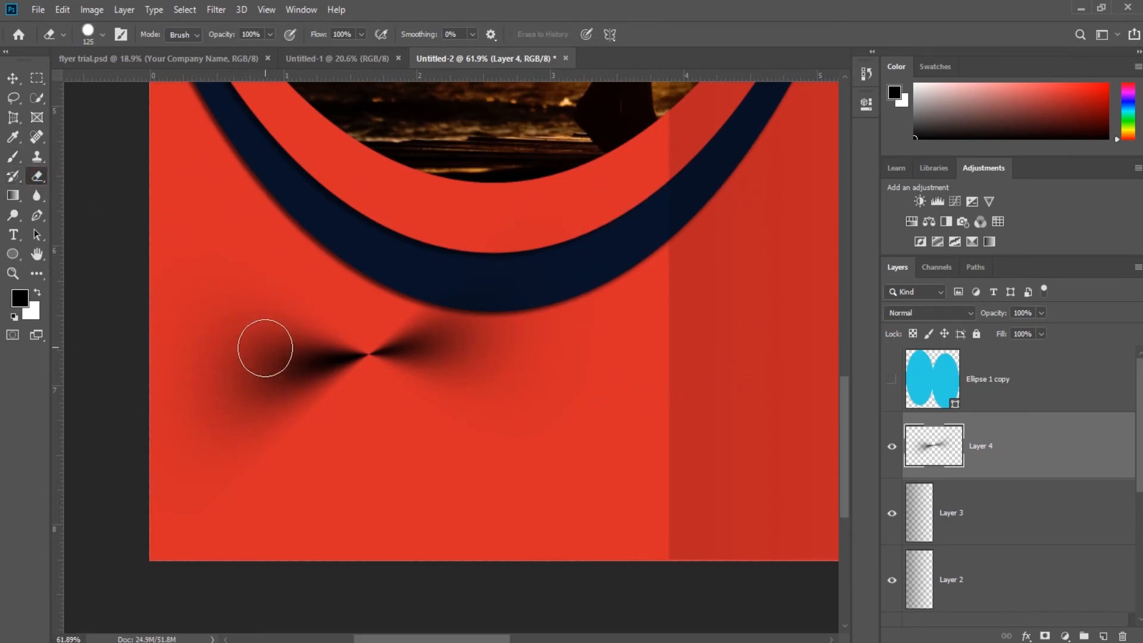
right_click(250, 325)
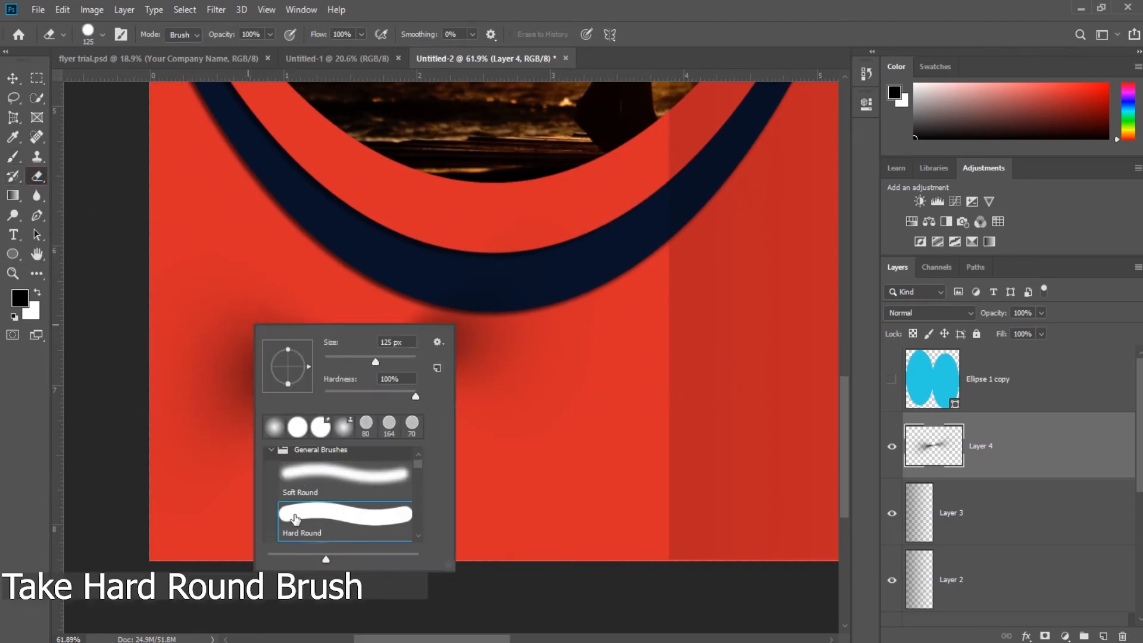
left_click(209, 335)
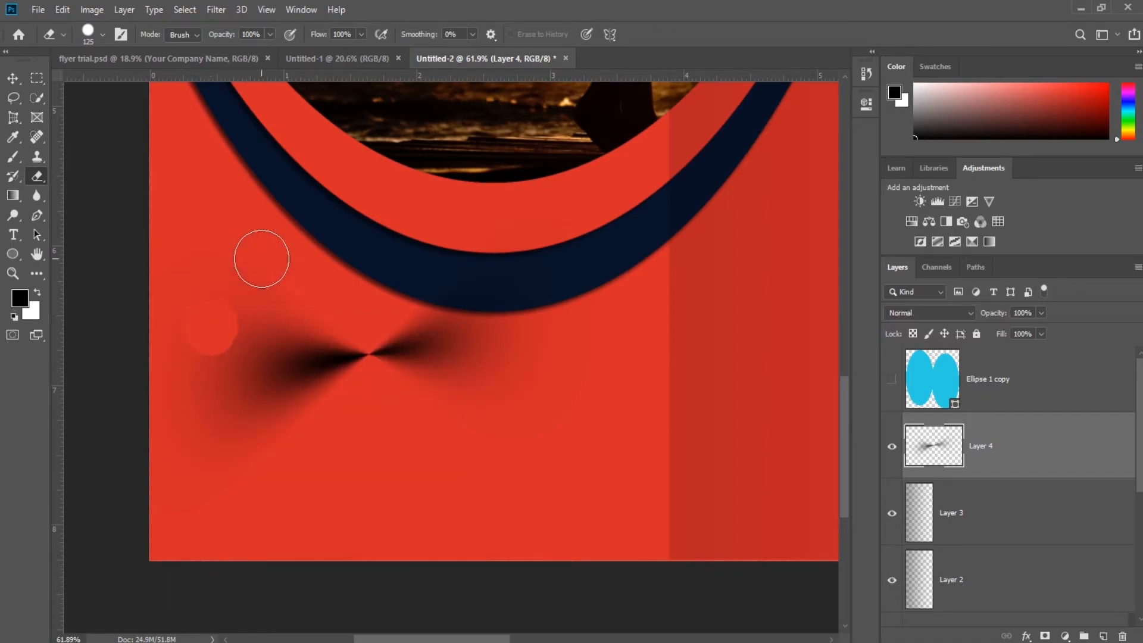
key("bracketright")
key("bracketright")
key("bracketright")
key("bracketright")
key("bracketright")
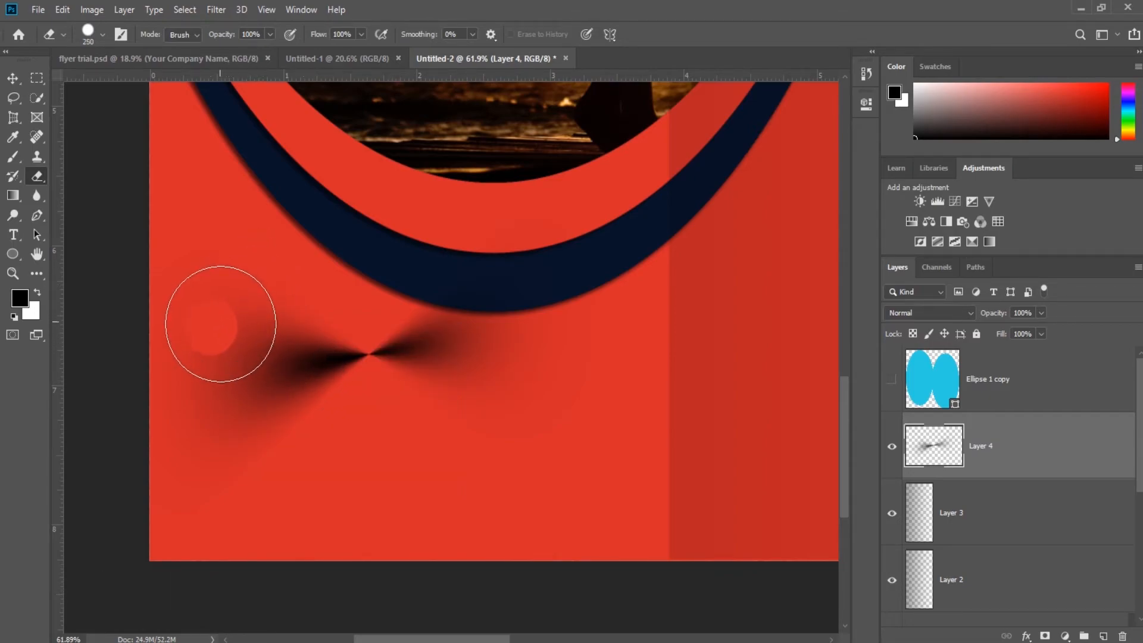
key("bracketright")
mouse_move(224, 347)
left_mouse_down()
mouse_move(230, 378)
mouse_move(271, 349)
left_mouse_up()
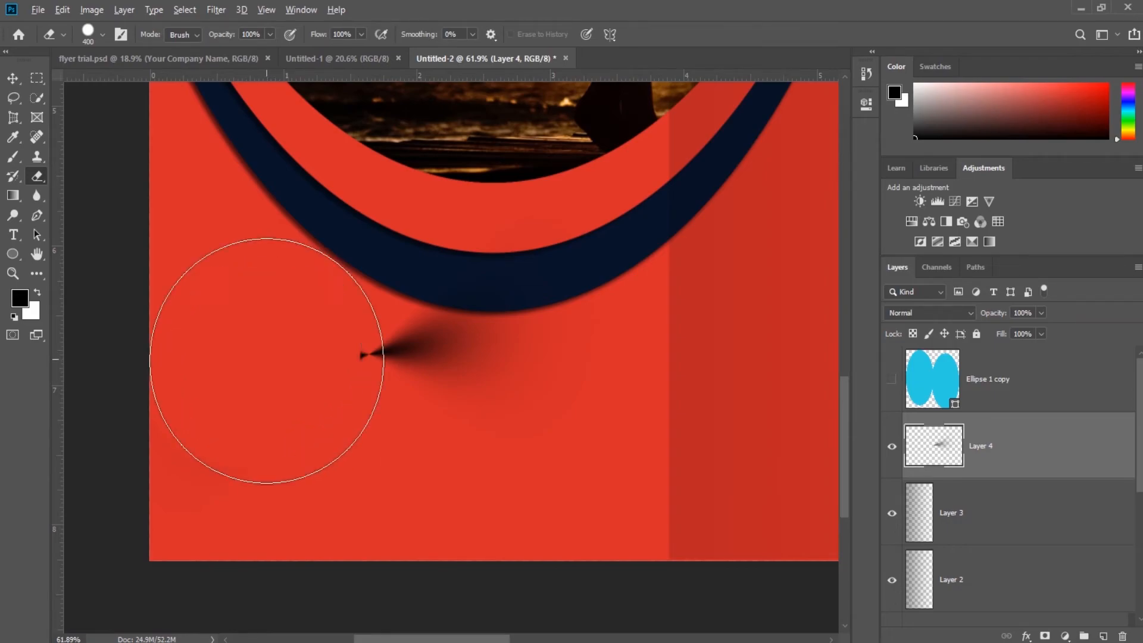
scroll(262, 357, "up", 2)
scroll(266, 360, "up", 1)
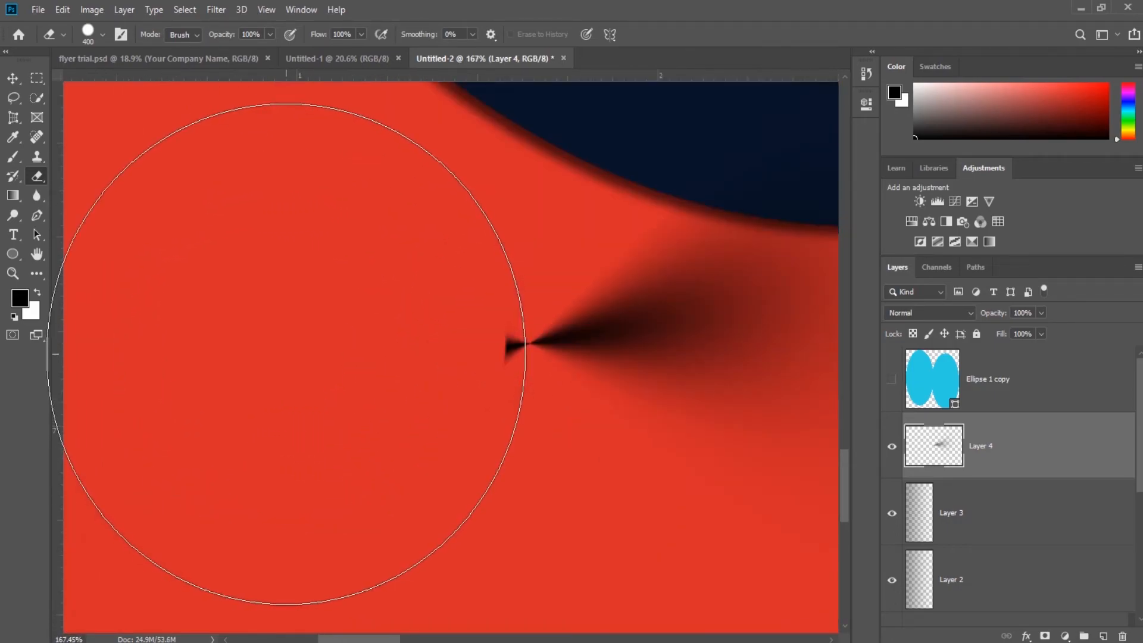
scroll(214, 345, "down", 4)
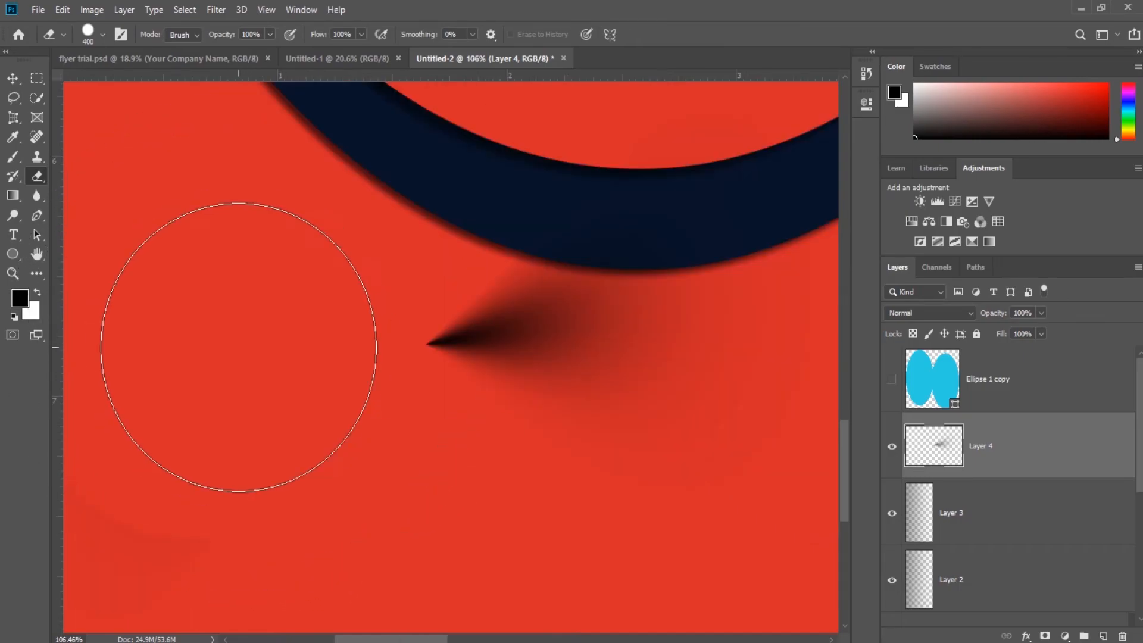
- Move the remaining shadow wedge on Layer 4 about 0.69 in to the left and 0.22 in down
scroll(174, 498, "up", 4)
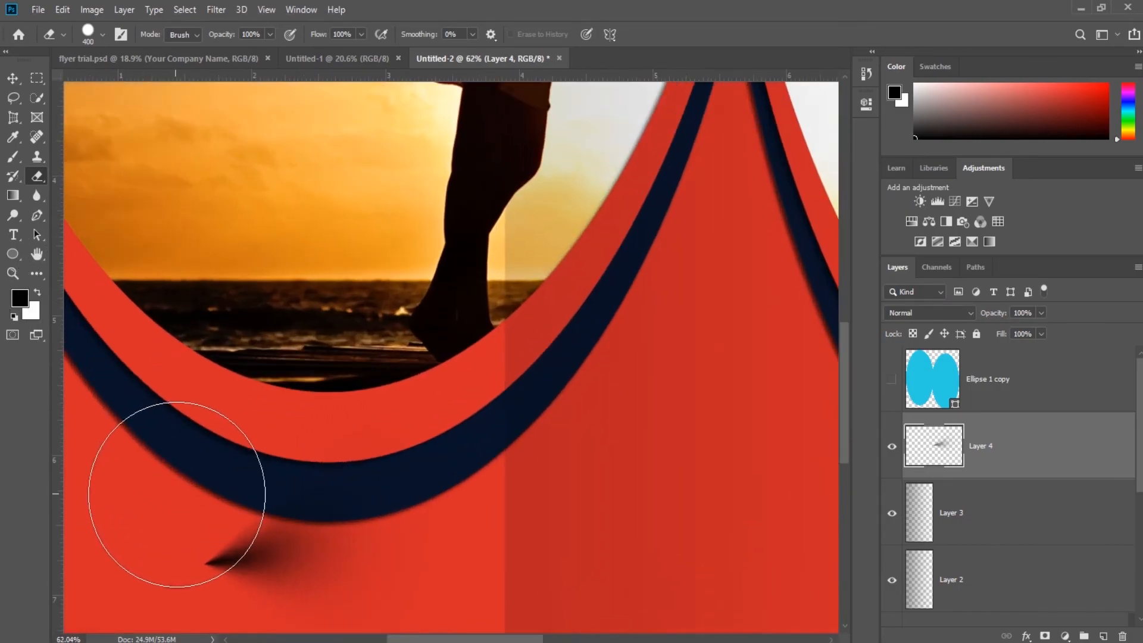
mouse_move(388, 640)
left_mouse_down()
mouse_move(319, 639)
mouse_move(363, 639)
left_mouse_up()
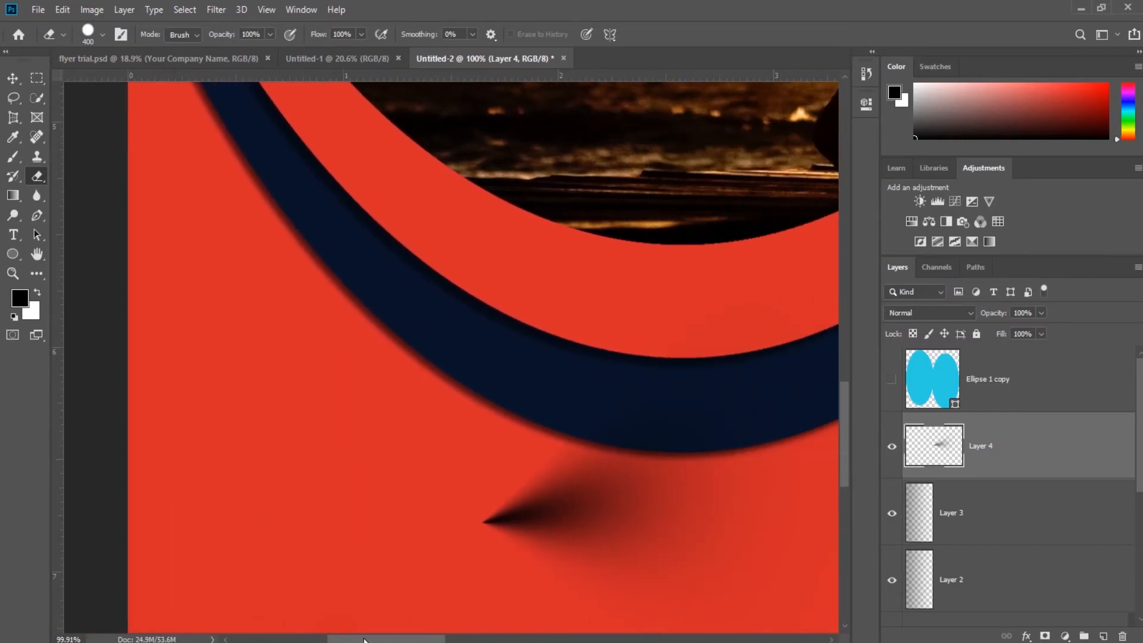
key("v")
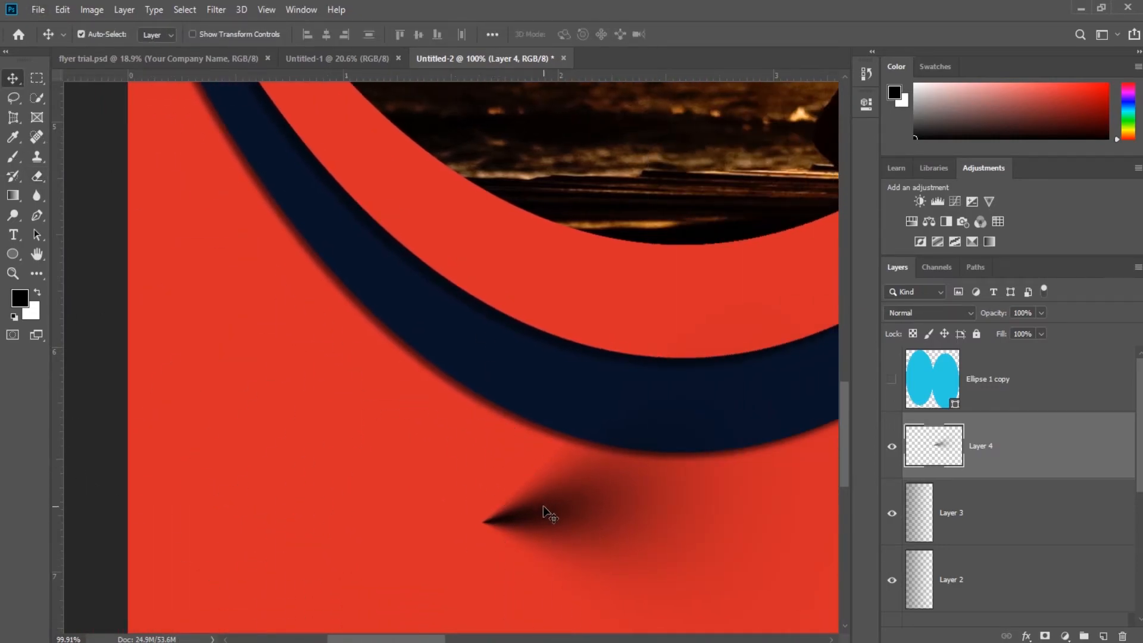
scroll(541, 512, "down", 3)
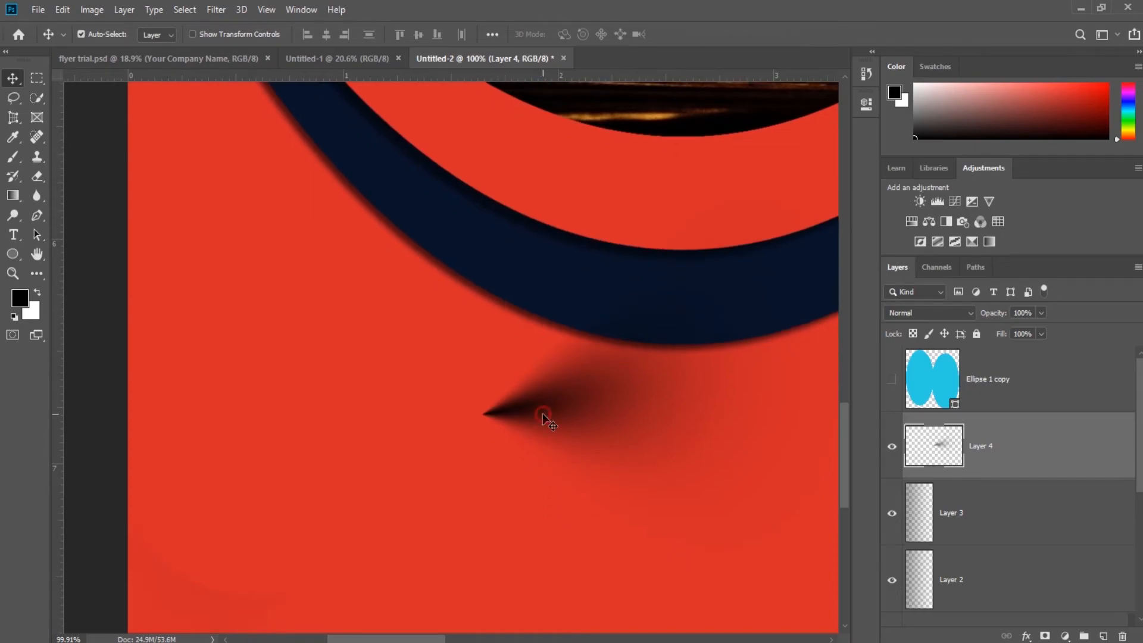
key("ctrl+t")
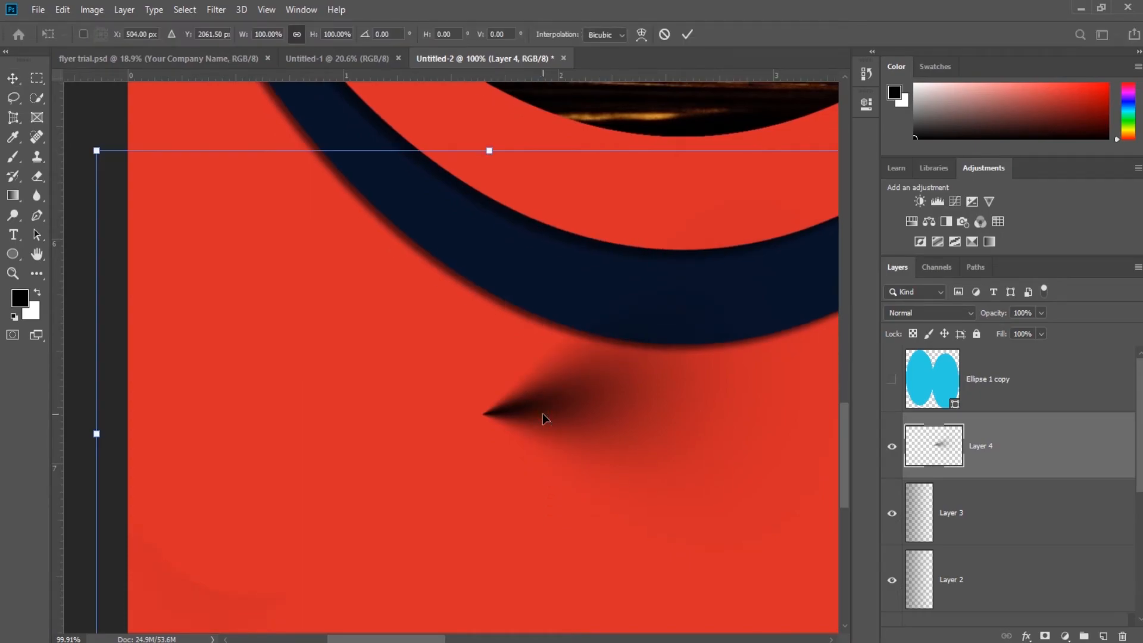
key("ctrl+0")
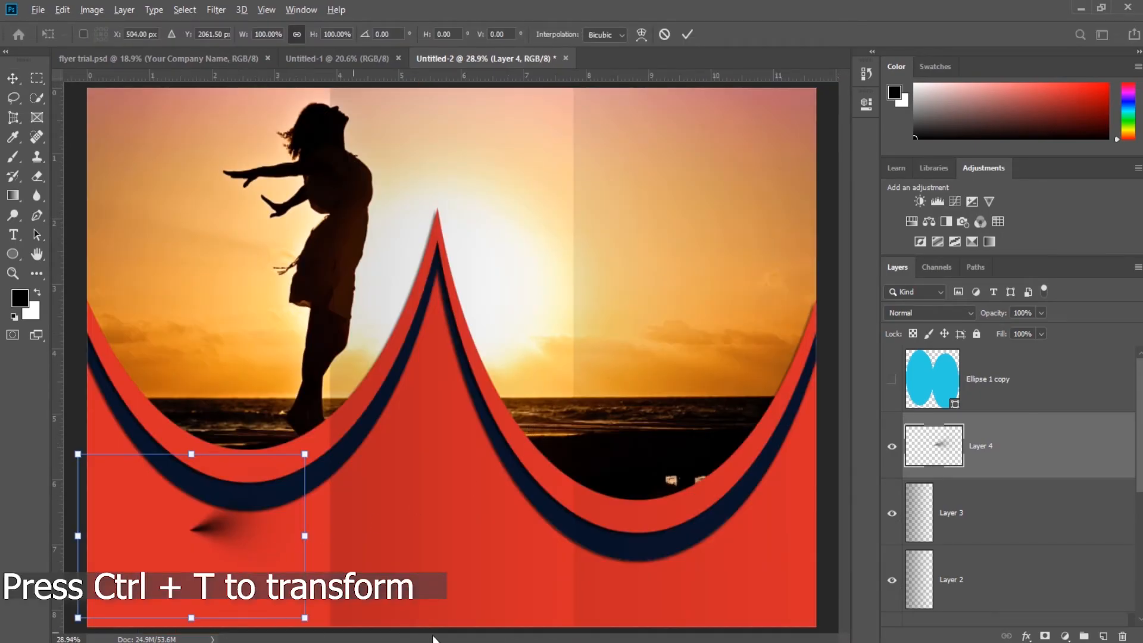
scroll(216, 595, "up", 3)
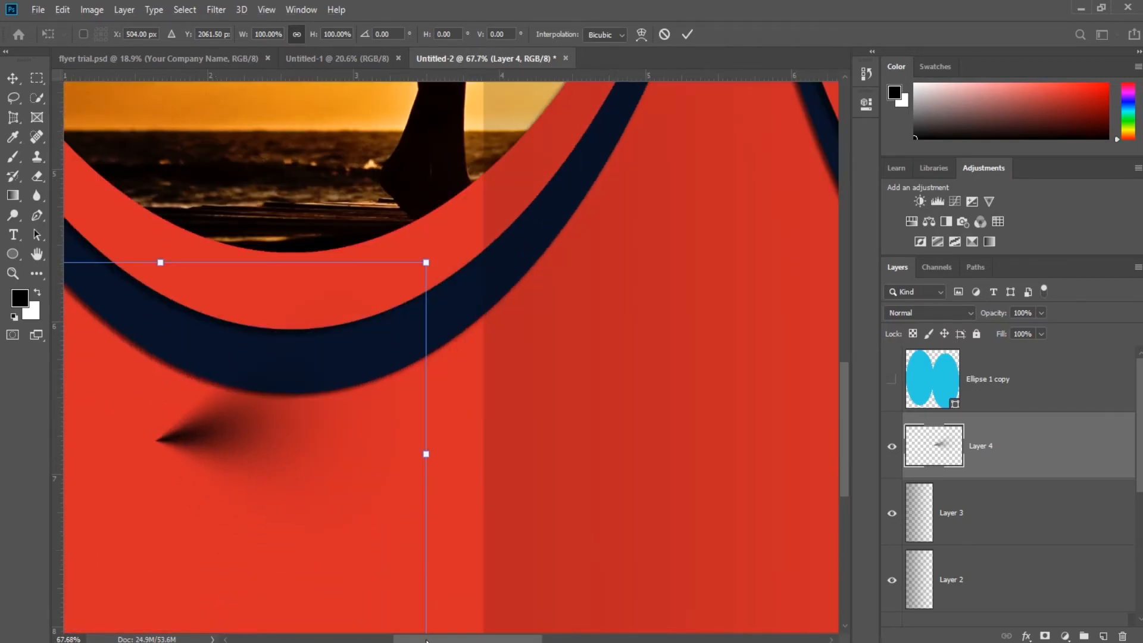
left_click_drag(427, 640, 387, 640)
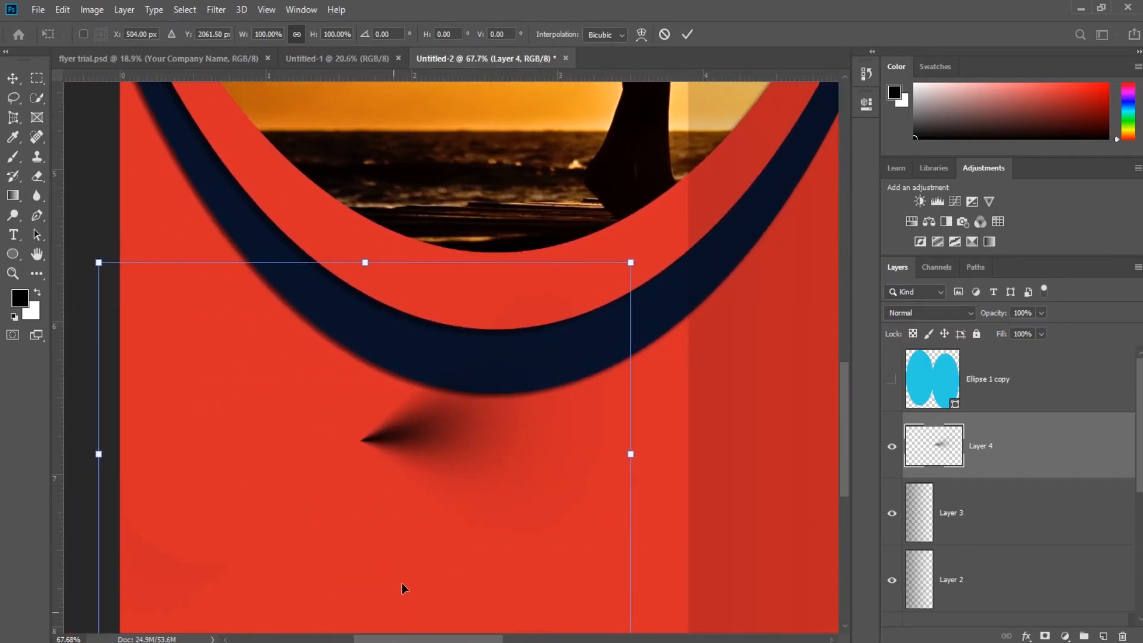
scroll(404, 590, "down", 3)
left_click_drag(410, 302, 308, 332)
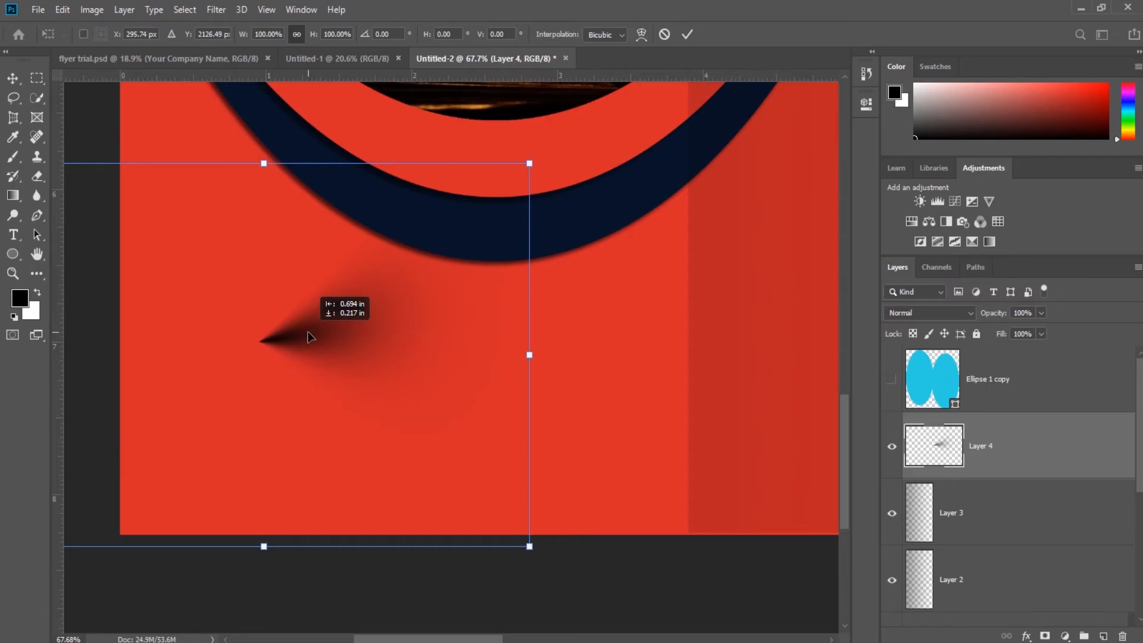
key("Return")
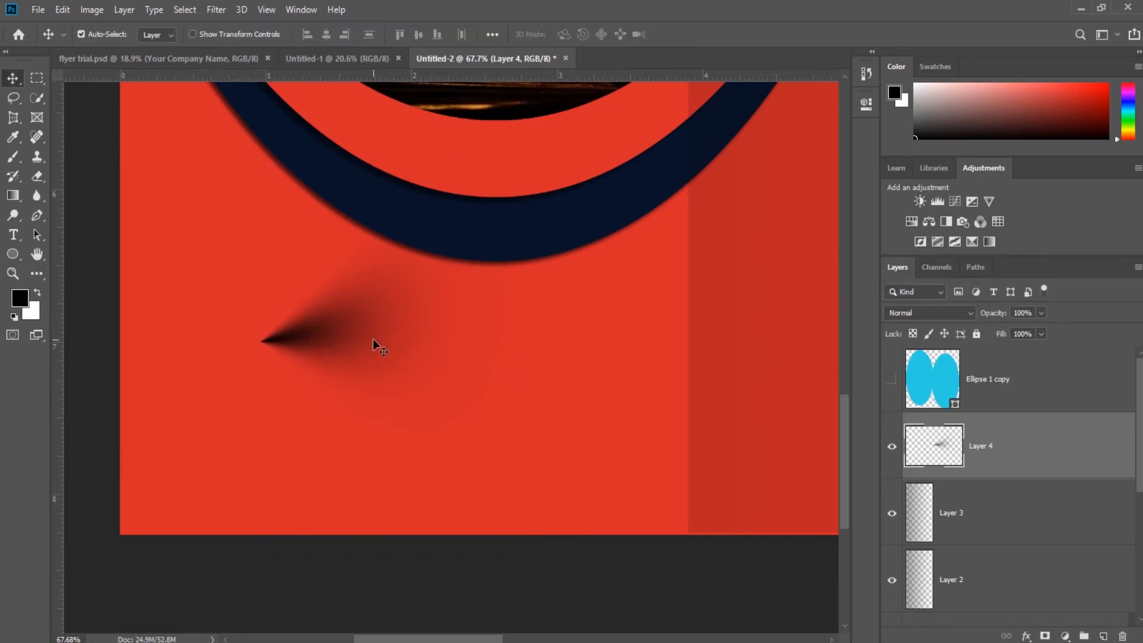
- Delete the upper half of the shadow wedge with a rectangular selection ending level with its tip, and deselect
left_click(36, 78)
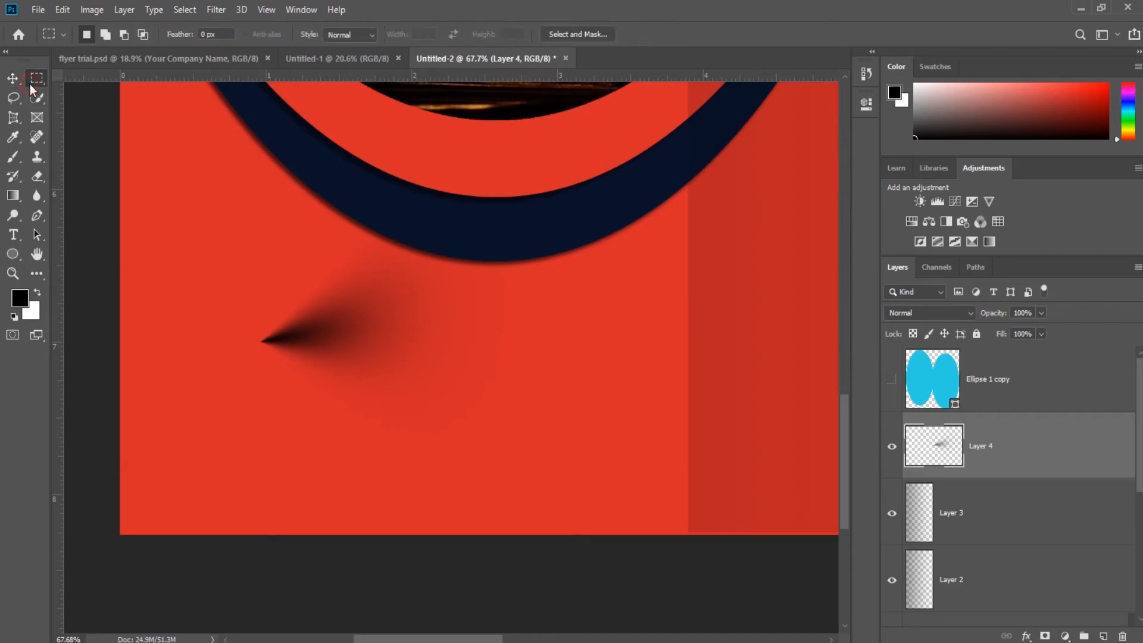
scroll(248, 273, "up", 3)
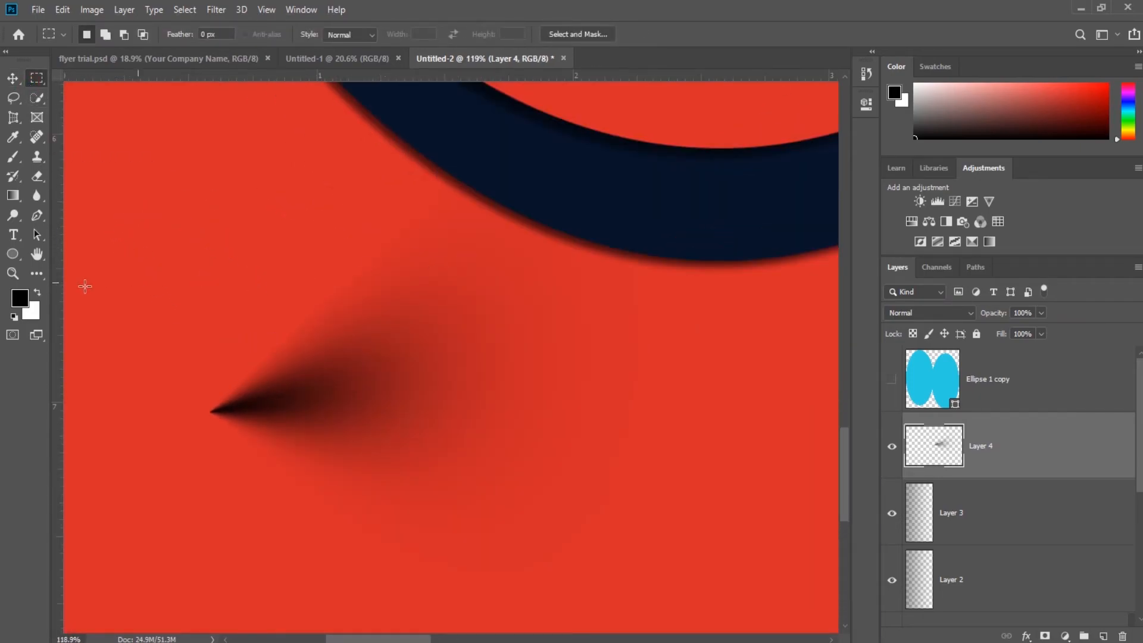
left_click_drag(113, 243, 548, 410)
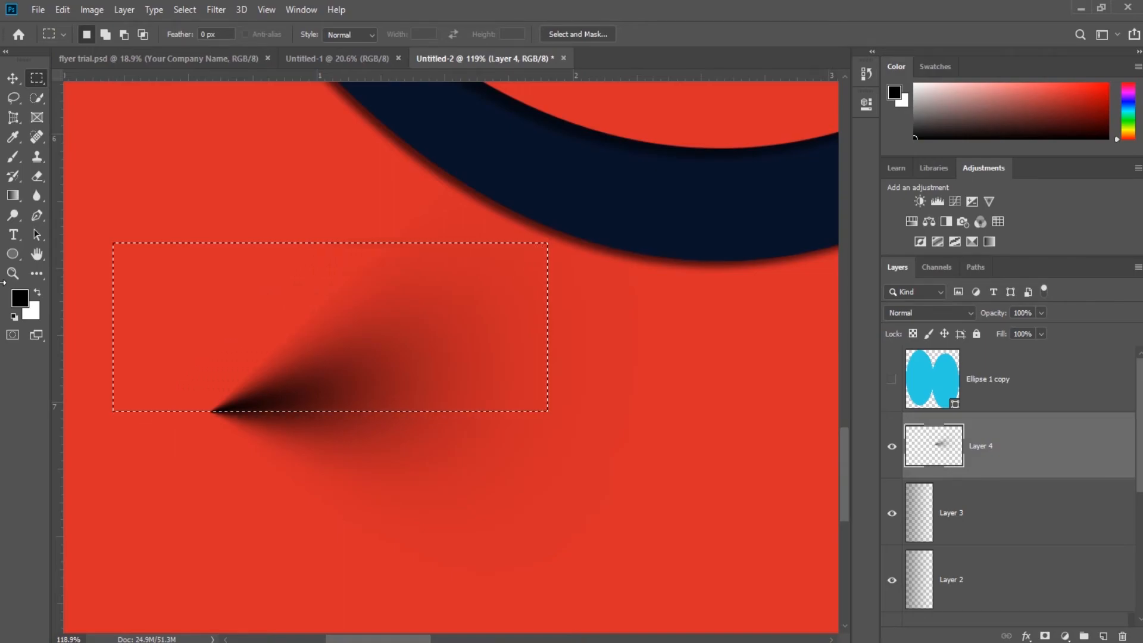
key("Delete")
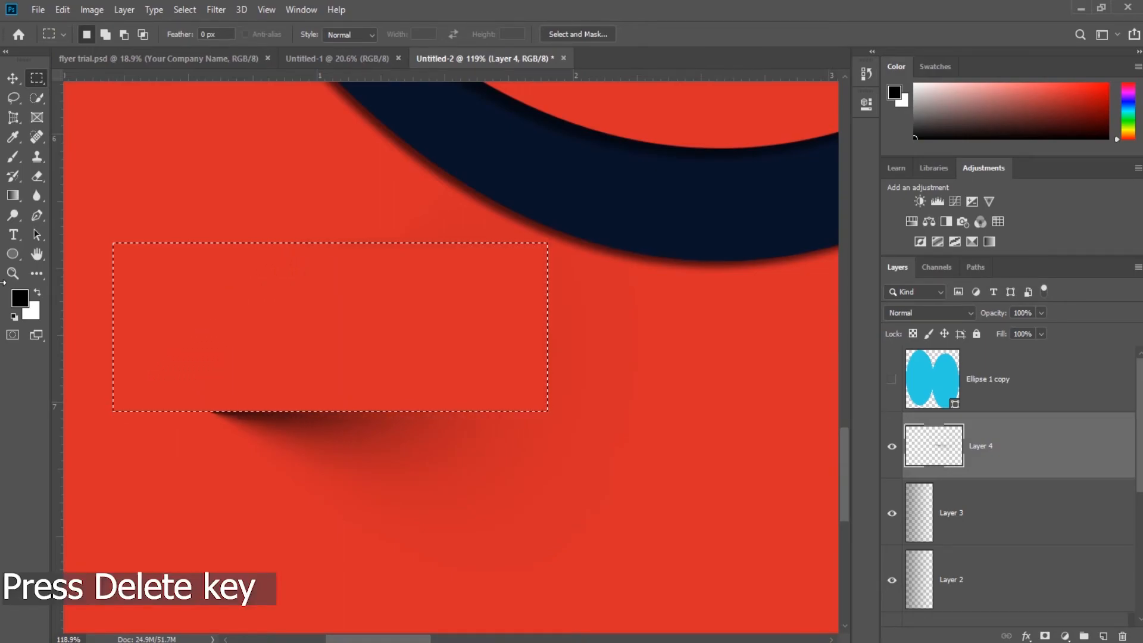
key("ctrl+d")
- Duplicate Layer 4 and move the copy horizontally so the second shadow sits in the middle panel's lower red area
scroll(114, 304, "down", 2)
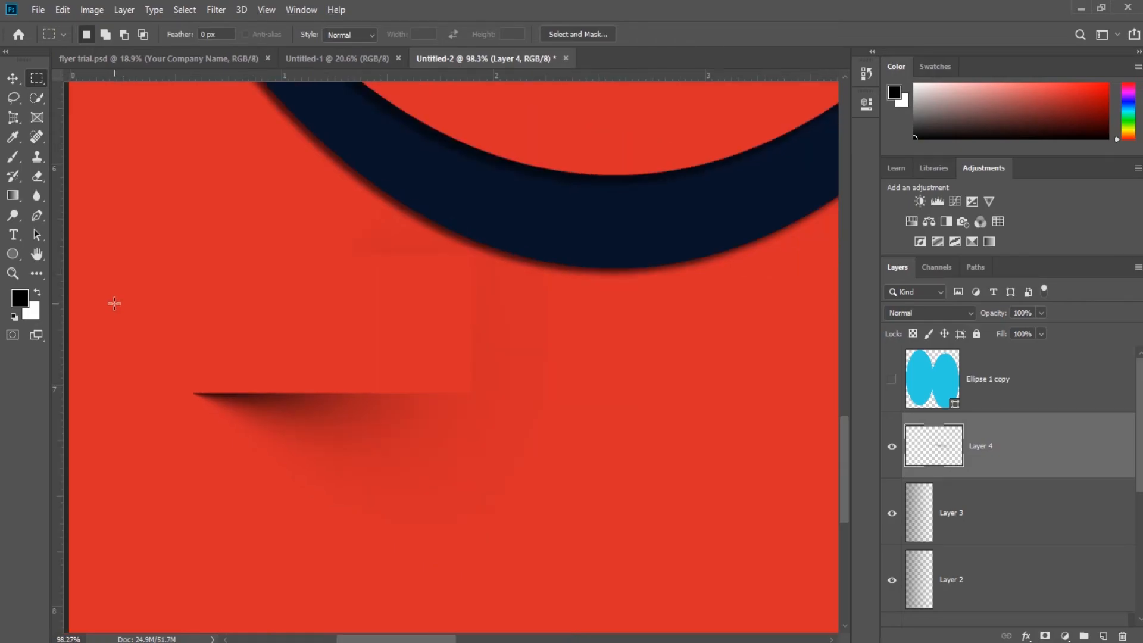
scroll(422, 303, "up", 3)
scroll(364, 332, "up", 8)
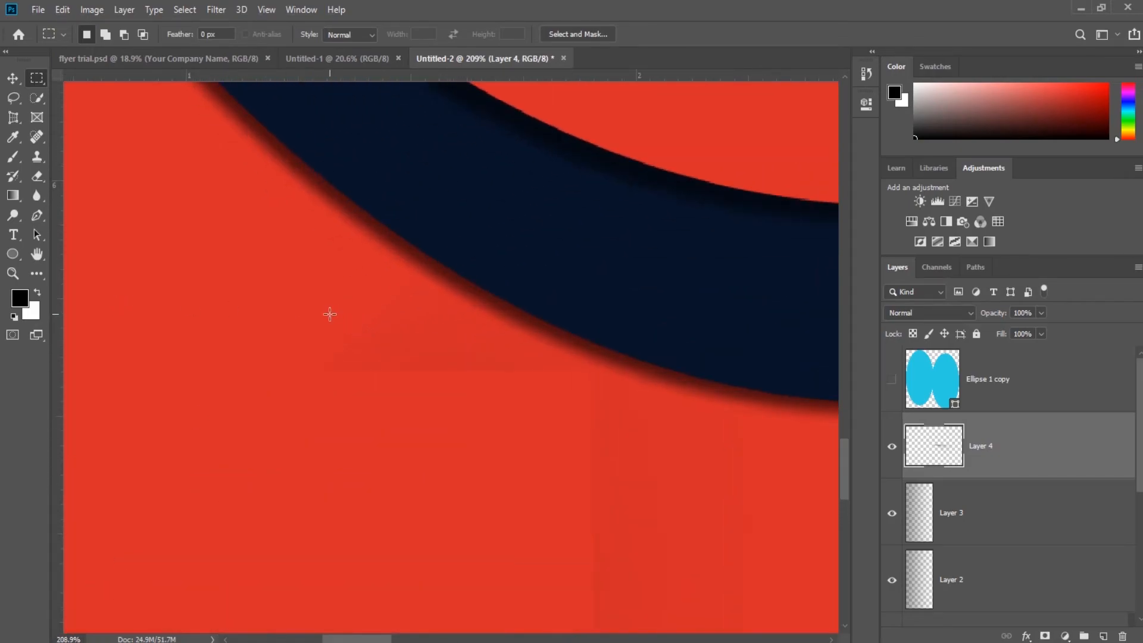
scroll(329, 314, "down", 10)
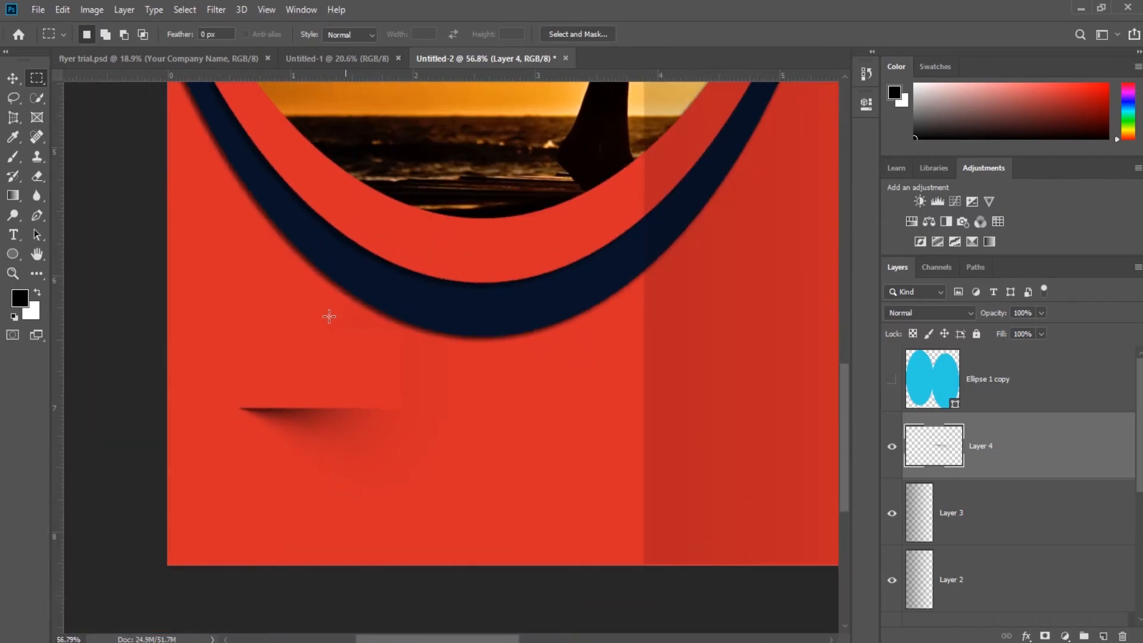
scroll(271, 401, "down", 1)
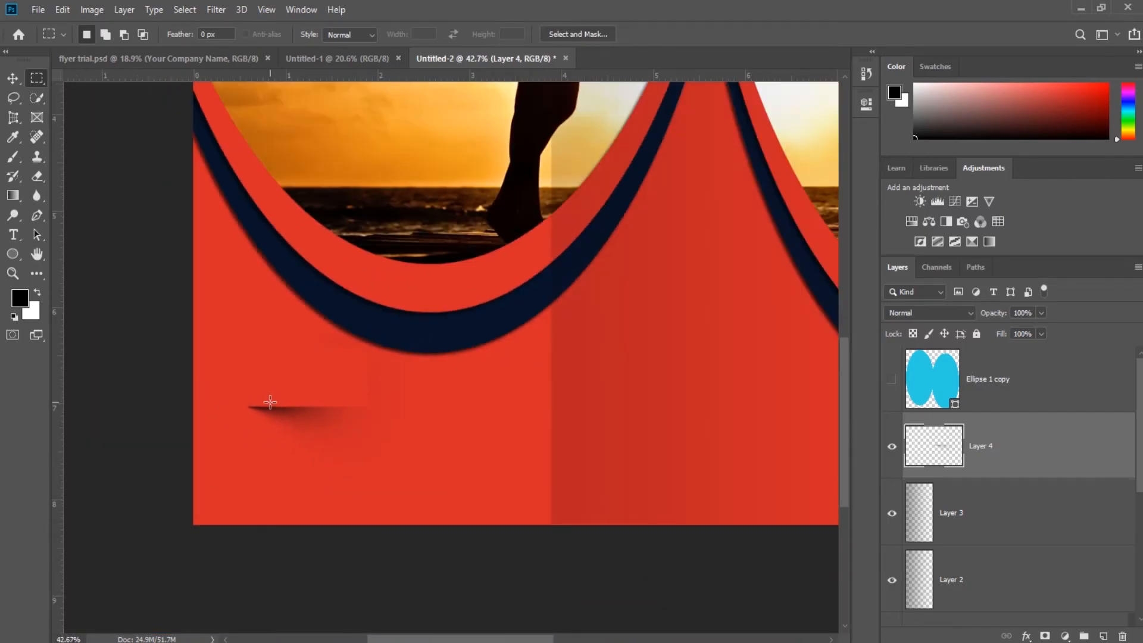
key("v")
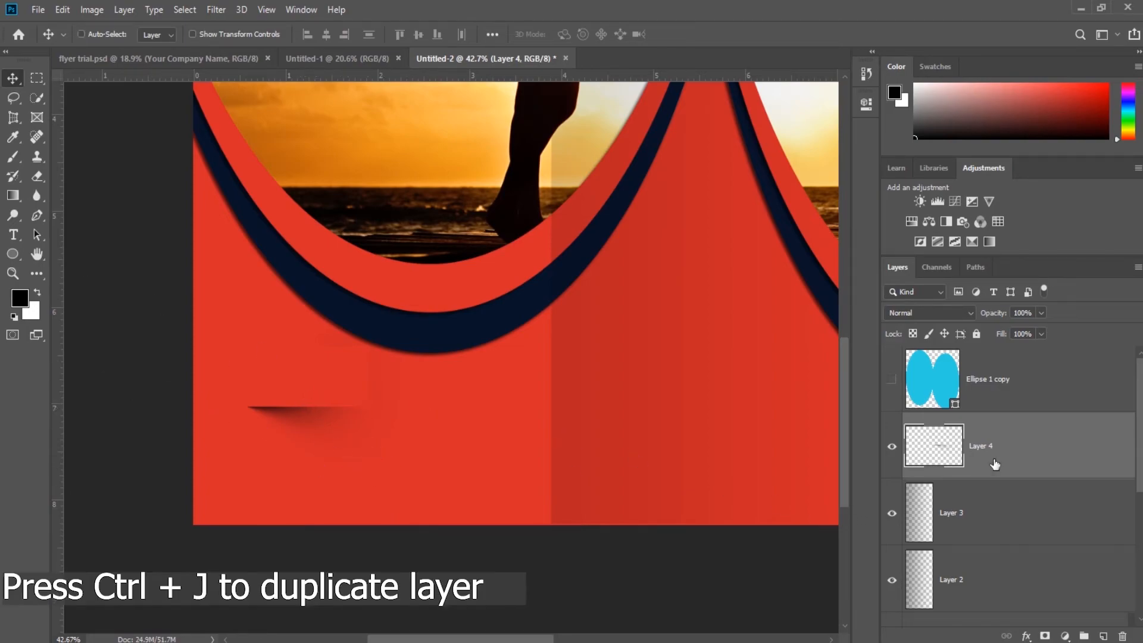
key("ctrl+j")
key("ctrl+t")
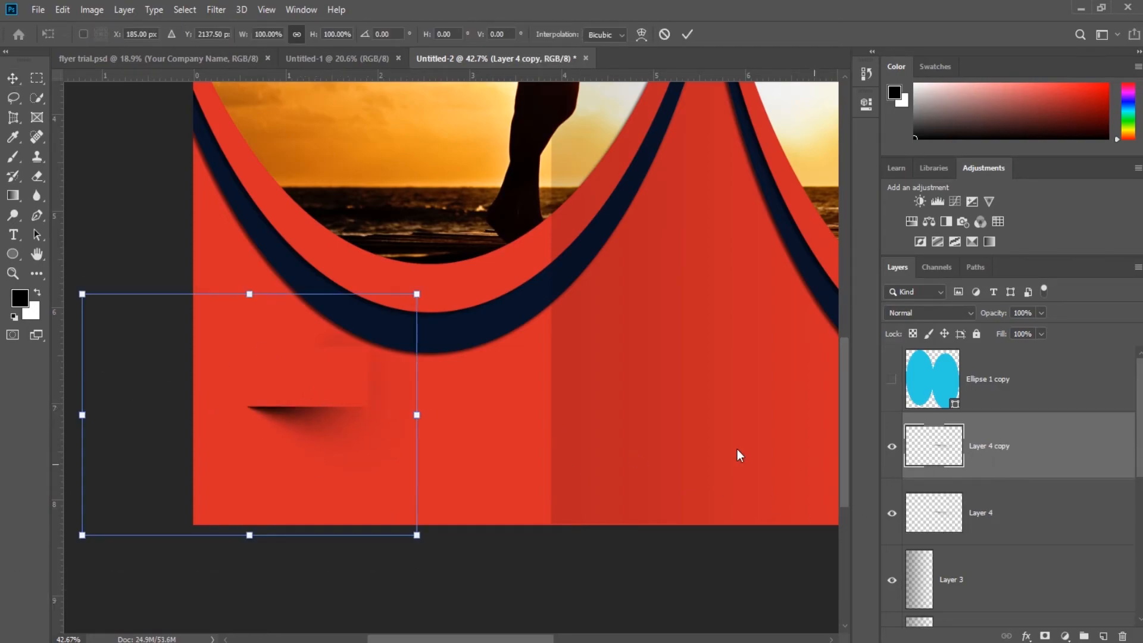
left_click_drag(326, 388, 663, 391)
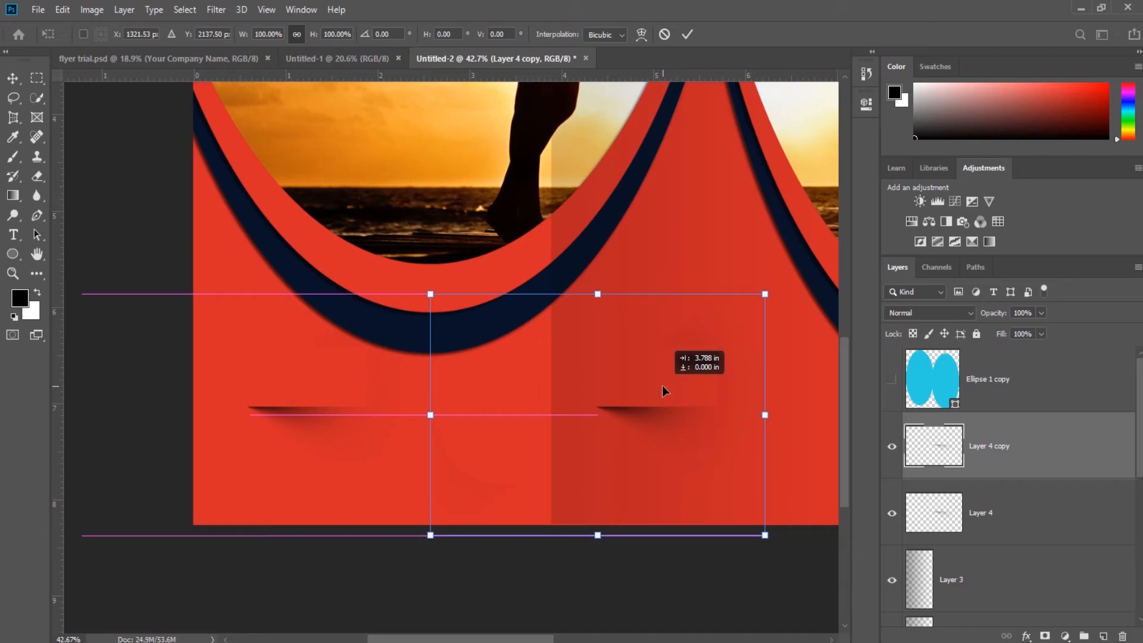
left_click_drag(662, 390, 695, 385)
key("Return")
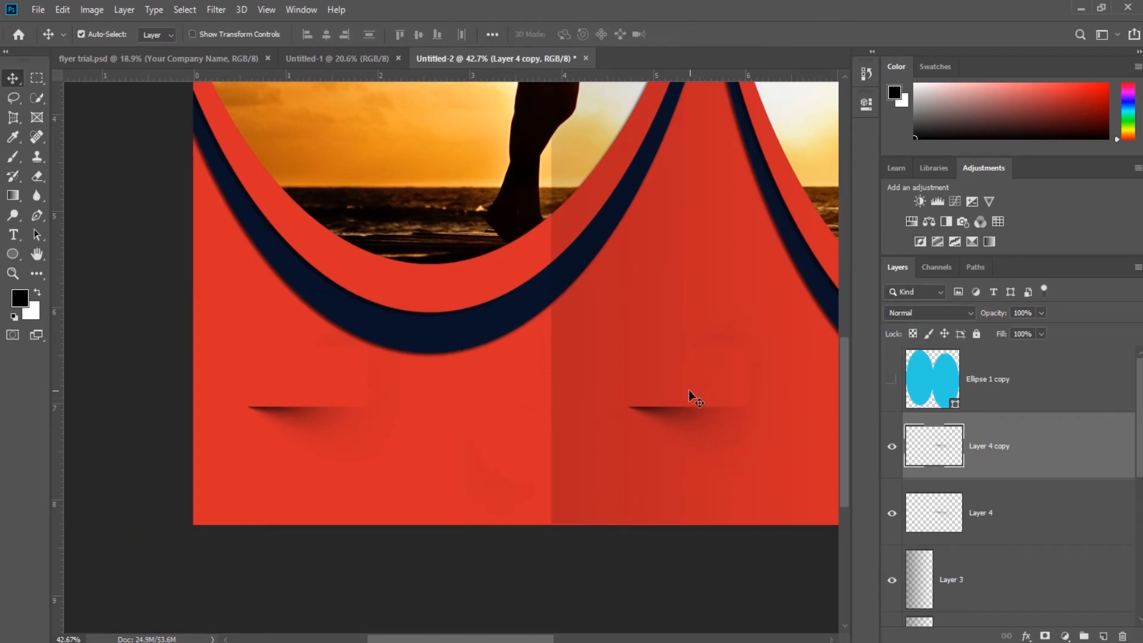
scroll(622, 388, "down", 2)
scroll(622, 390, "down", 1)
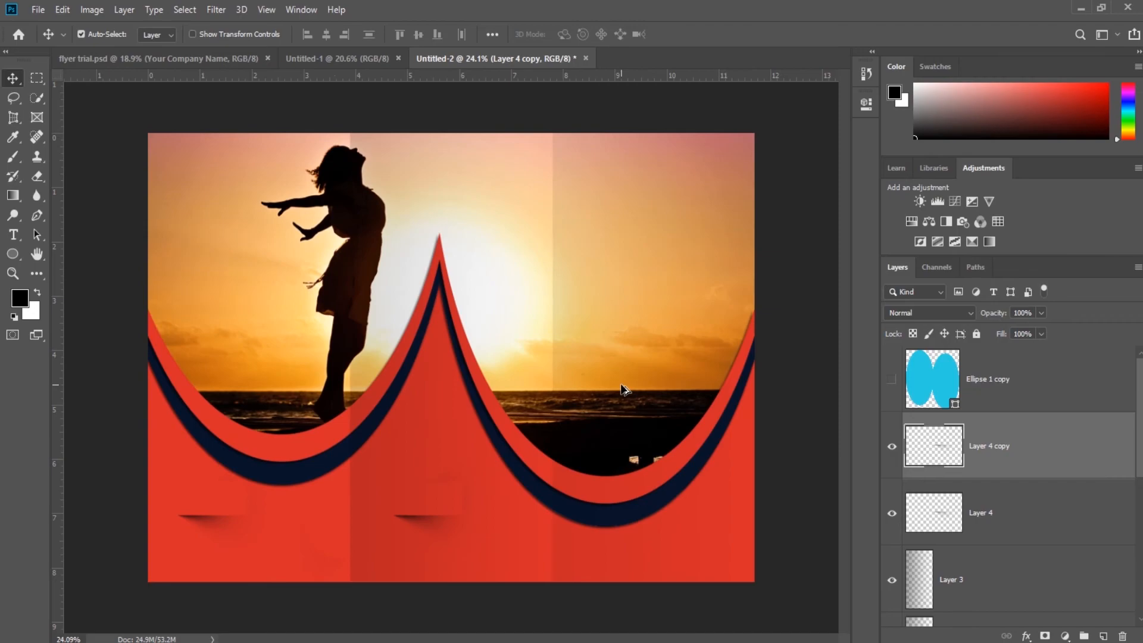
scroll(211, 522, "up", 1)
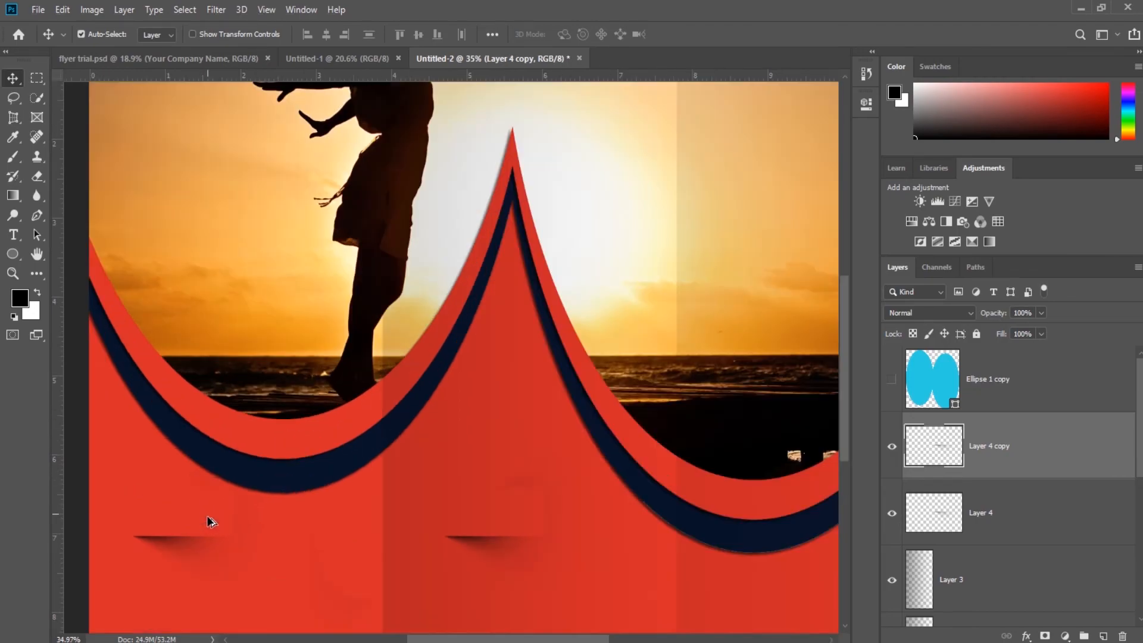
- Add the heading "About Us" in 18 pt Cambria Bold just above the shadow in the first panel
scroll(333, 584, "up", 4)
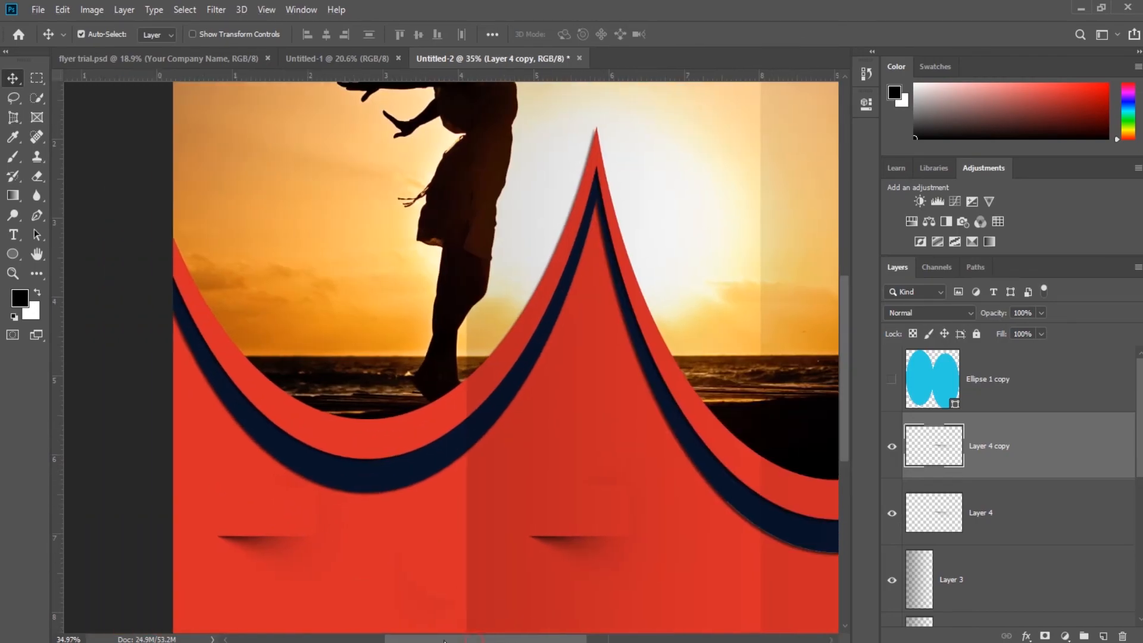
scroll(332, 571, "down", 2)
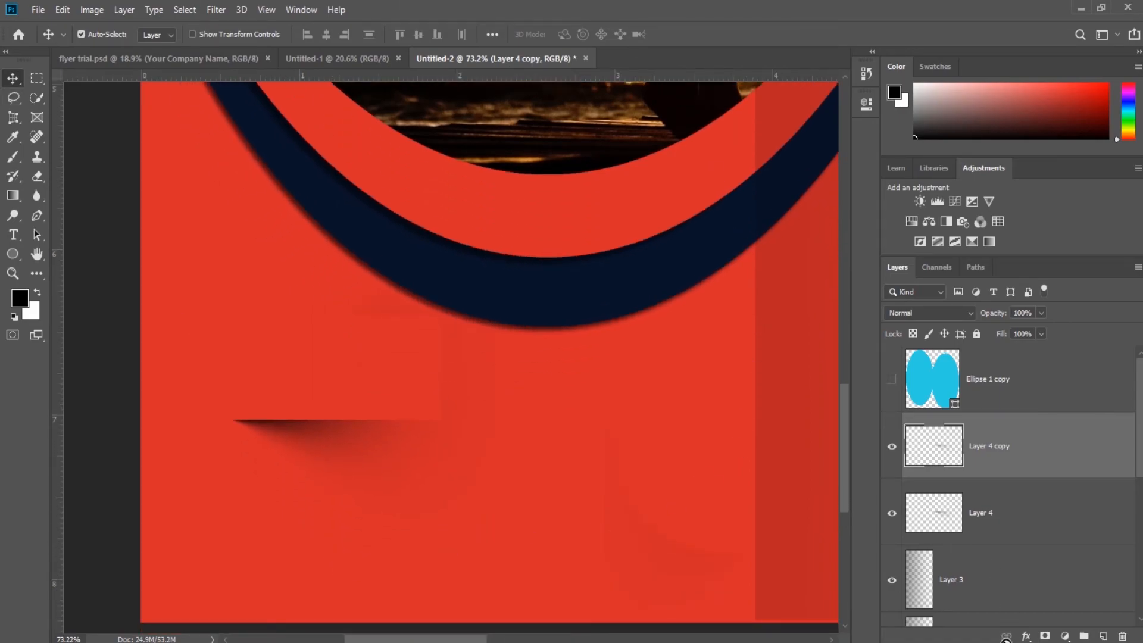
key("t")
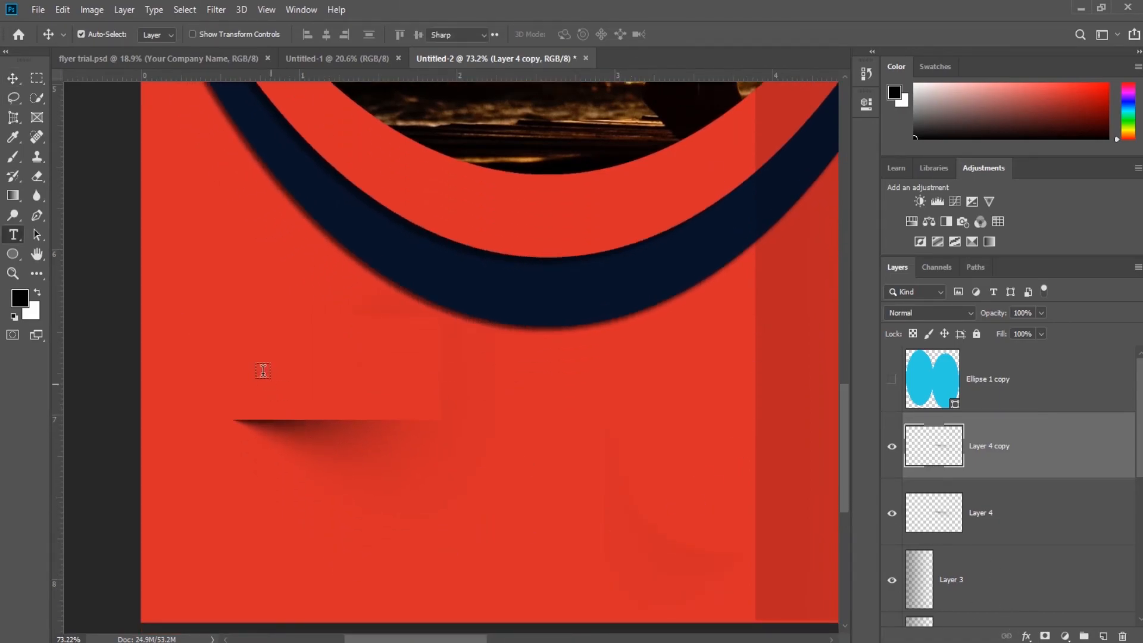
left_click(392, 34)
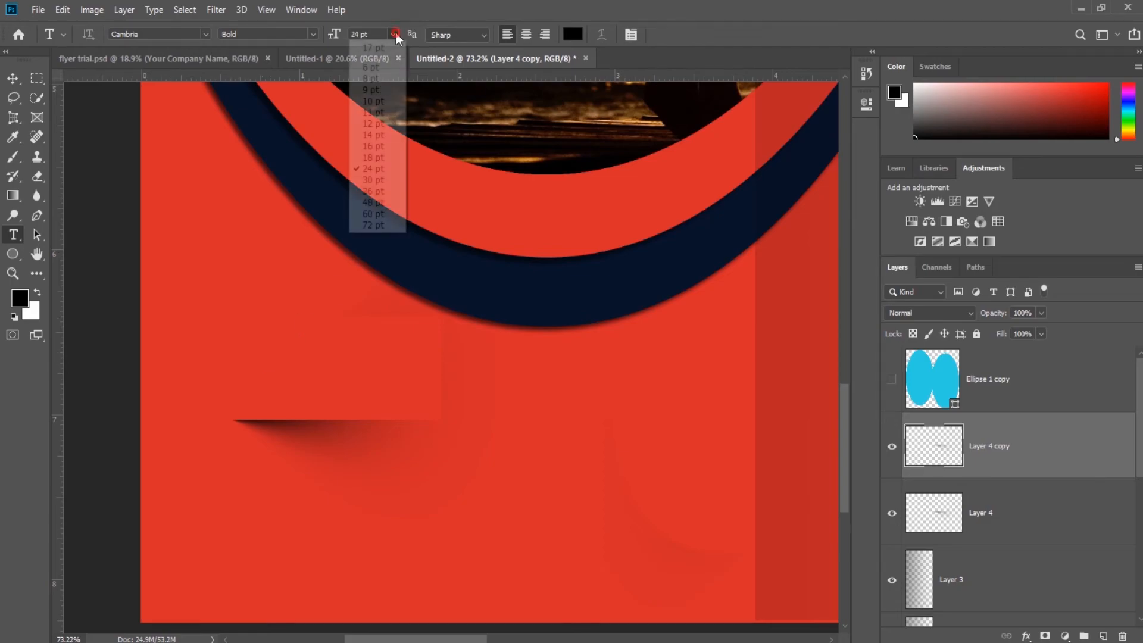
left_click(395, 158)
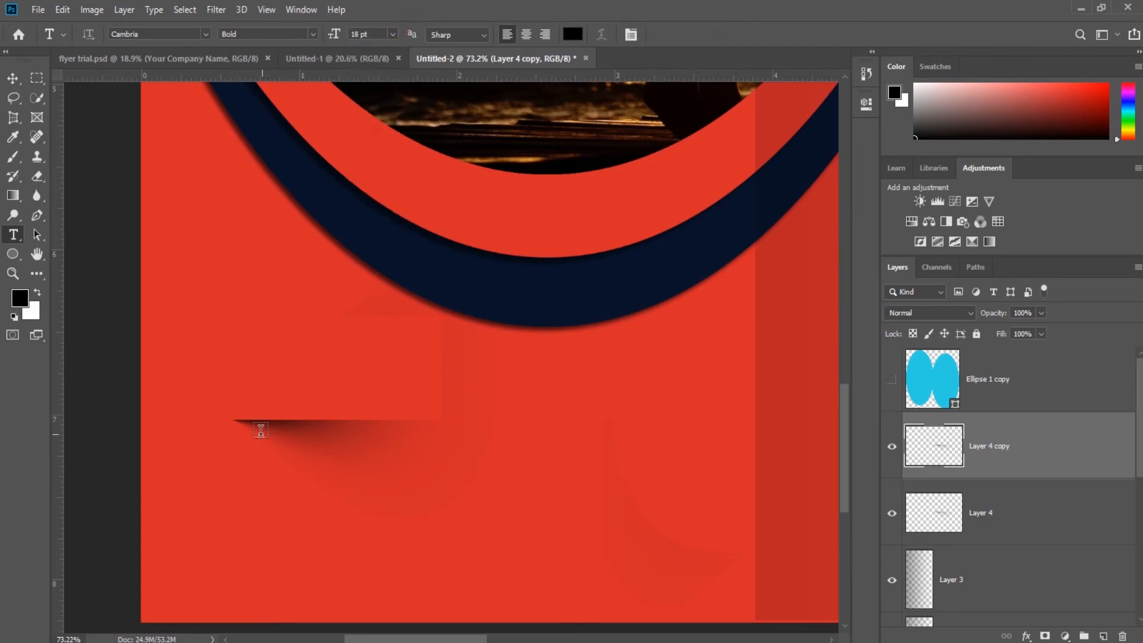
left_click(253, 379)
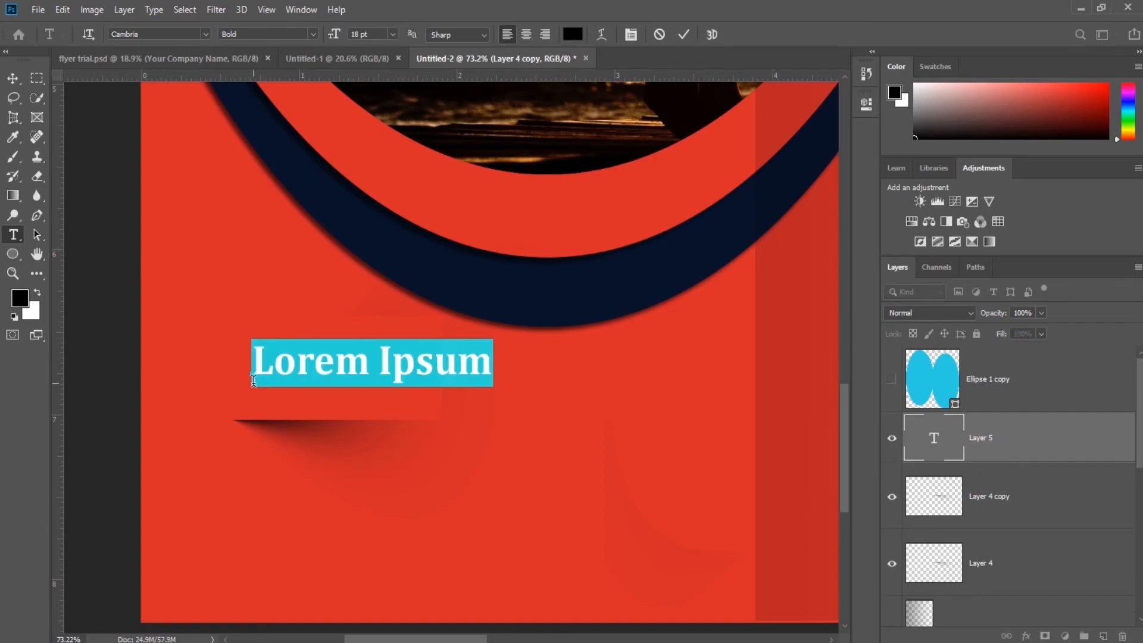
type("ABout")
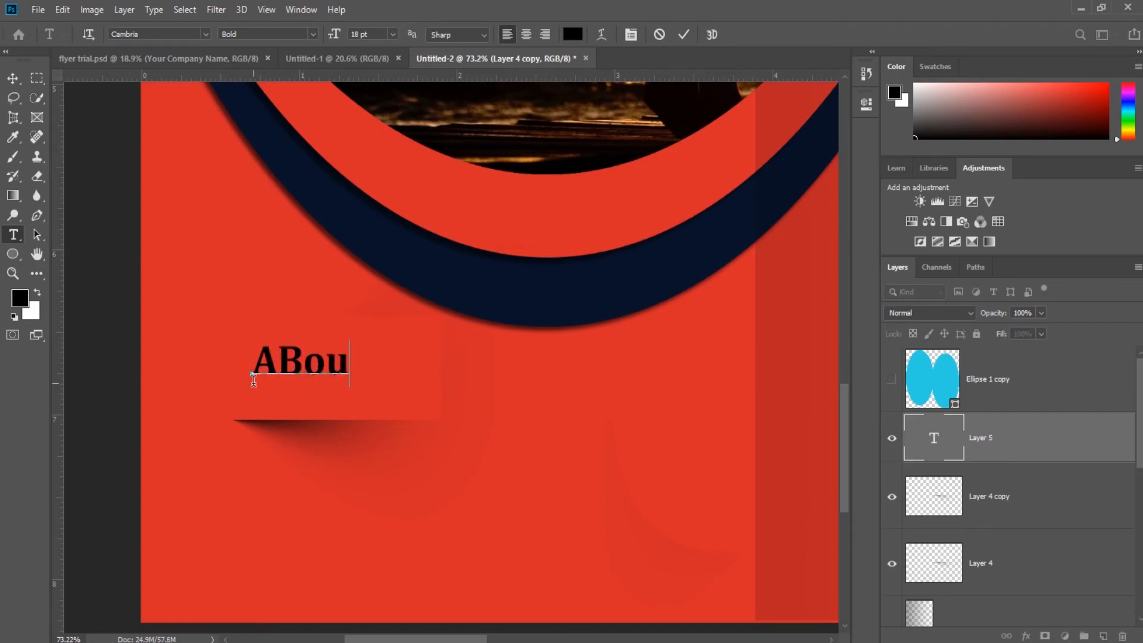
key("BackSpace")
key("BackSpace")
key("BackSpace")
key("BackSpace")
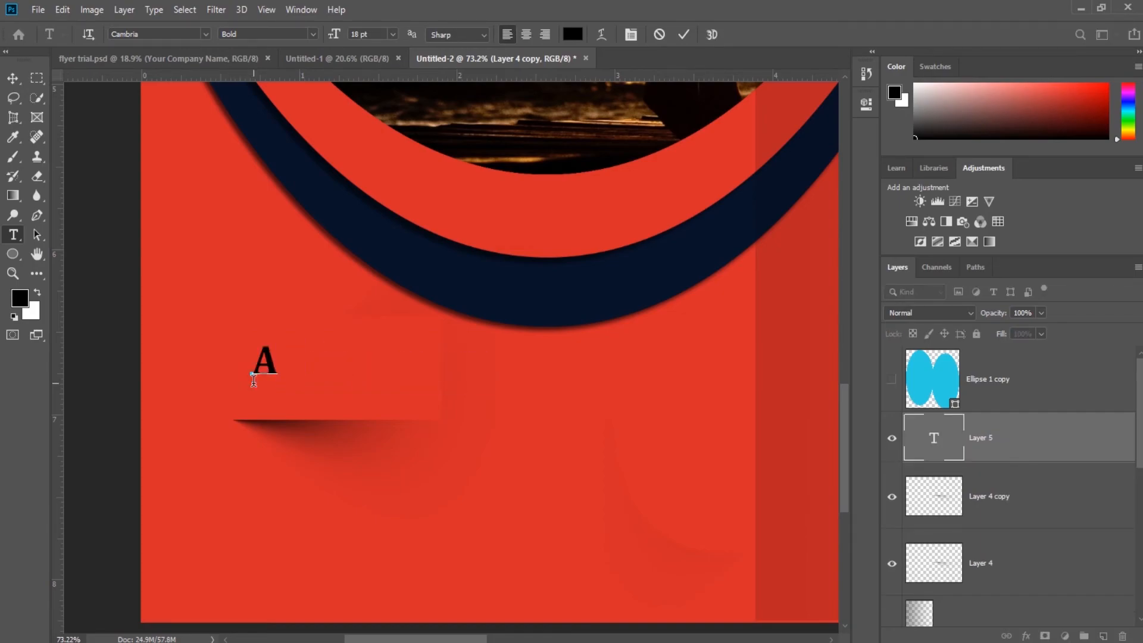
type("bout")
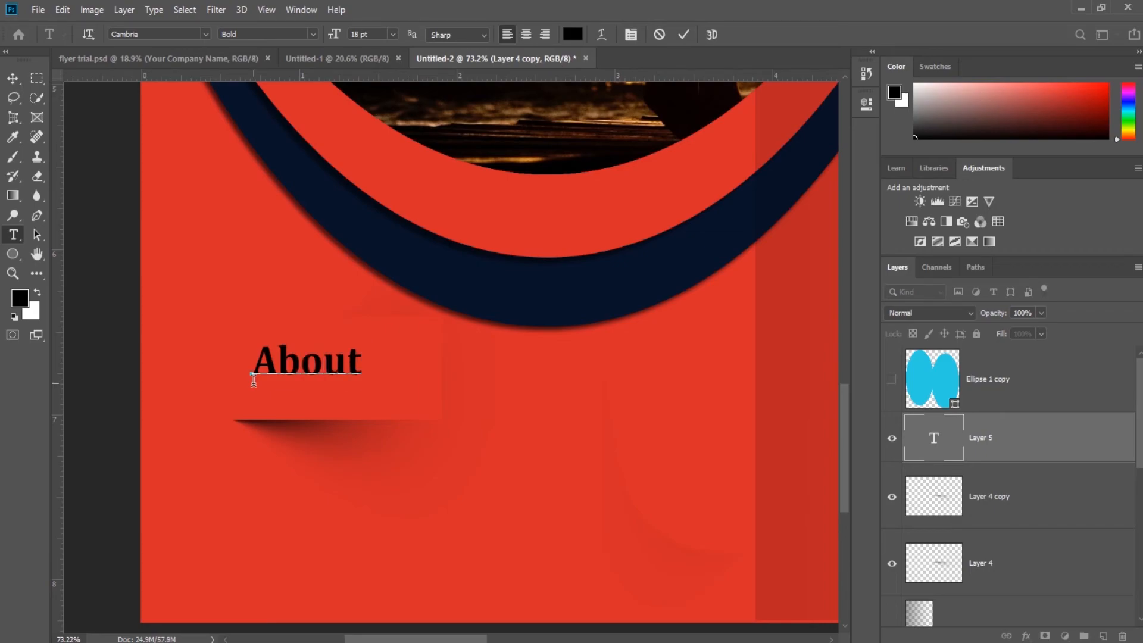
type(" Us")
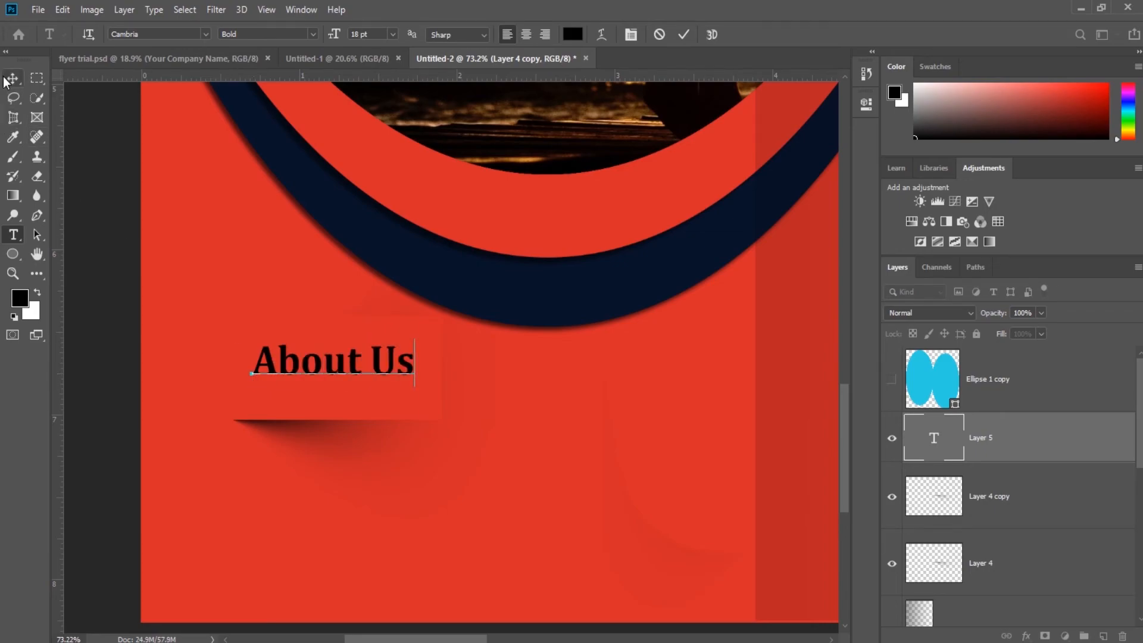
left_click(12, 78)
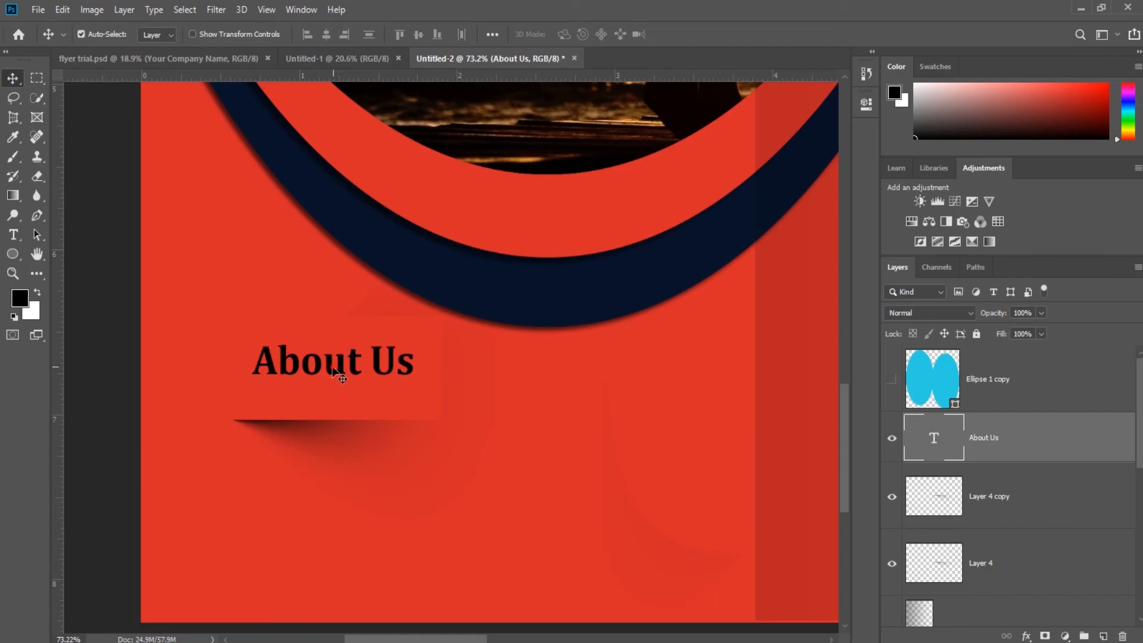
- Duplicate the "About Us" heading and place the copy just above the middle panel's shadow
left_click_drag(336, 368, 625, 398)
scroll(330, 381, "down", 4)
scroll(624, 396, "up", 3)
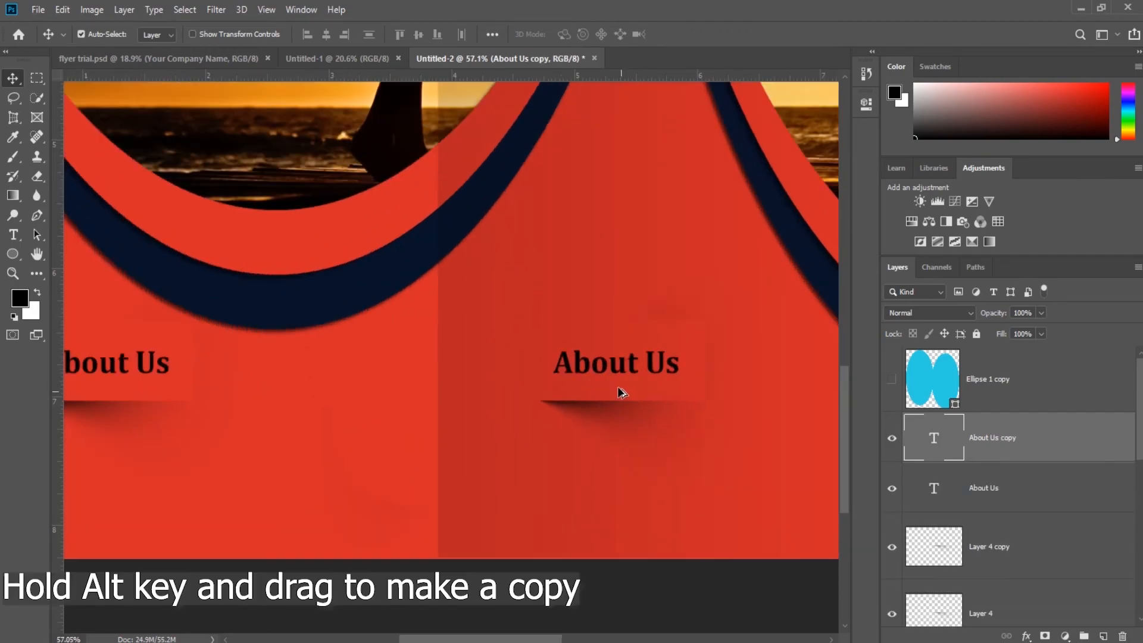
- Change the wording of the middle panel's copied heading to "Contact Us"
double_click(587, 364)
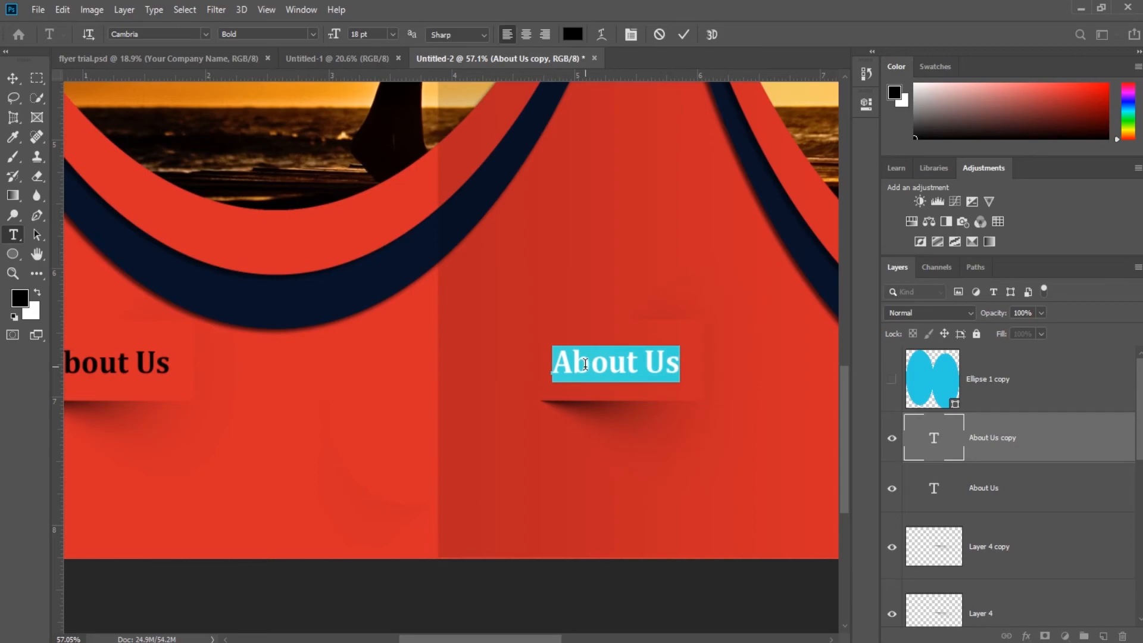
left_click(634, 359)
double_click(635, 358)
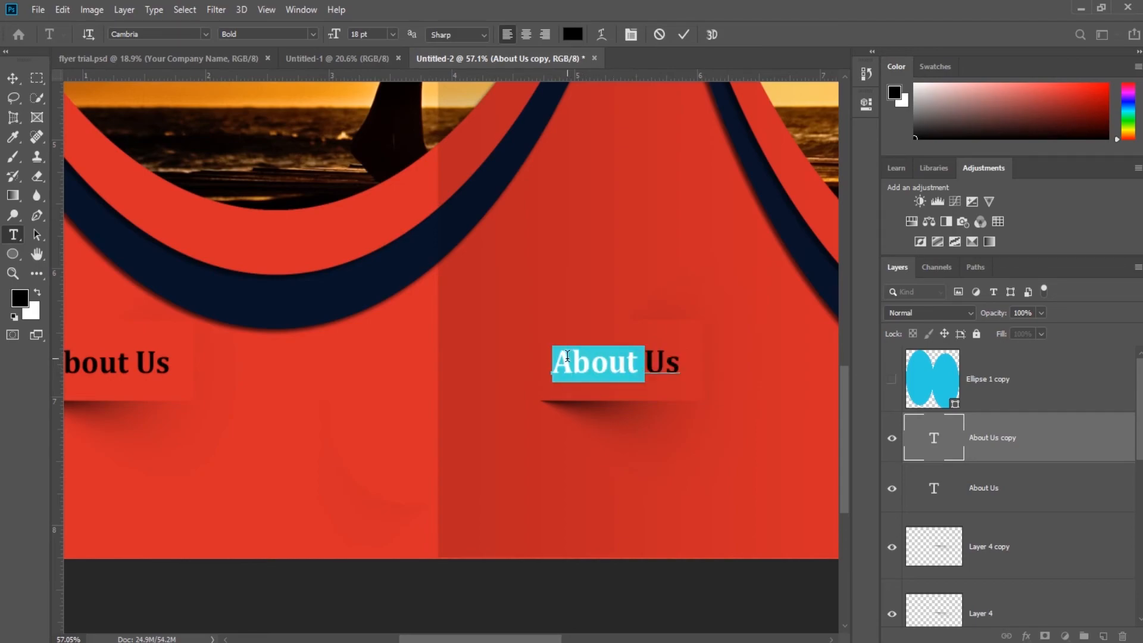
type("Contact")
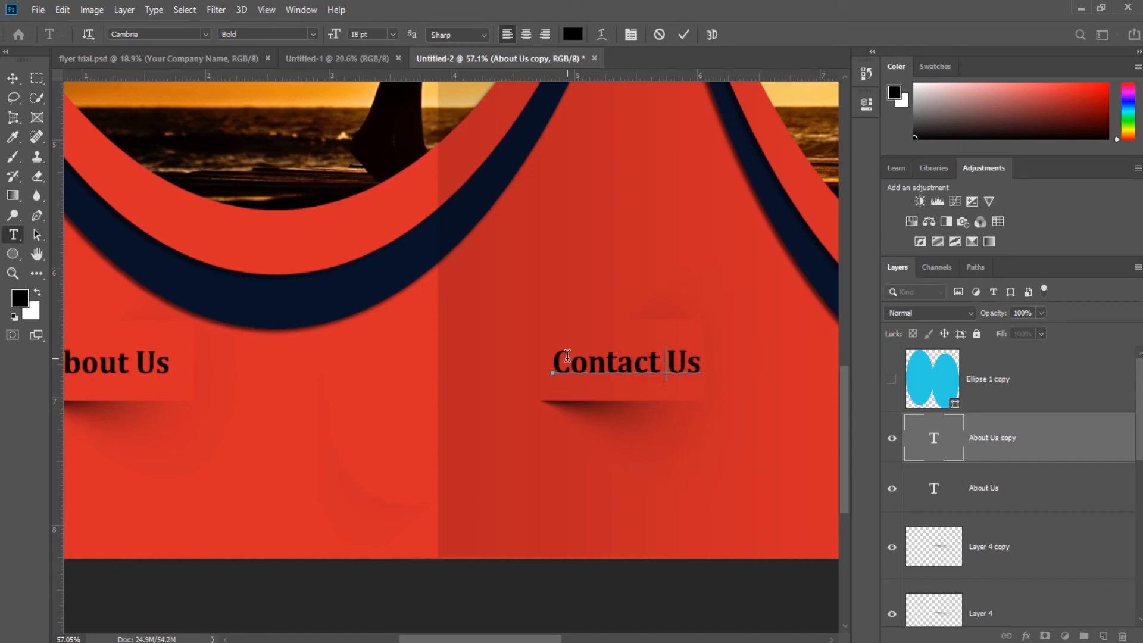
left_click(13, 78)
- Add a 12 pt placeholder paragraph box about 1.3 in wide and 1.1 in tall beneath the "About Us" shadow
scroll(277, 318, "down", 2)
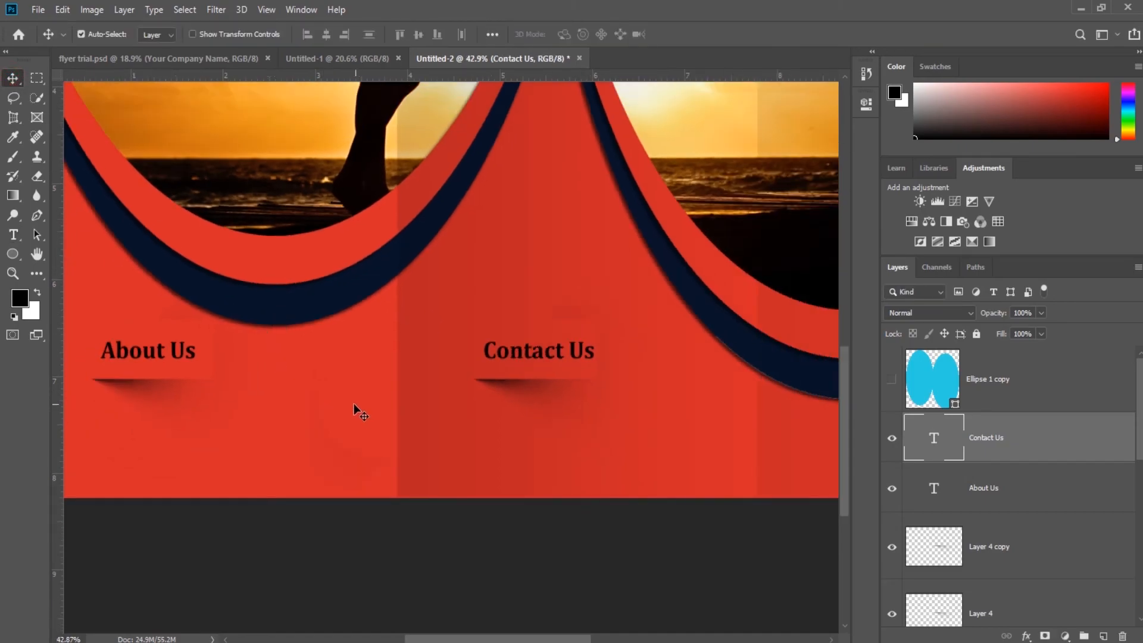
scroll(346, 409, "down", 2)
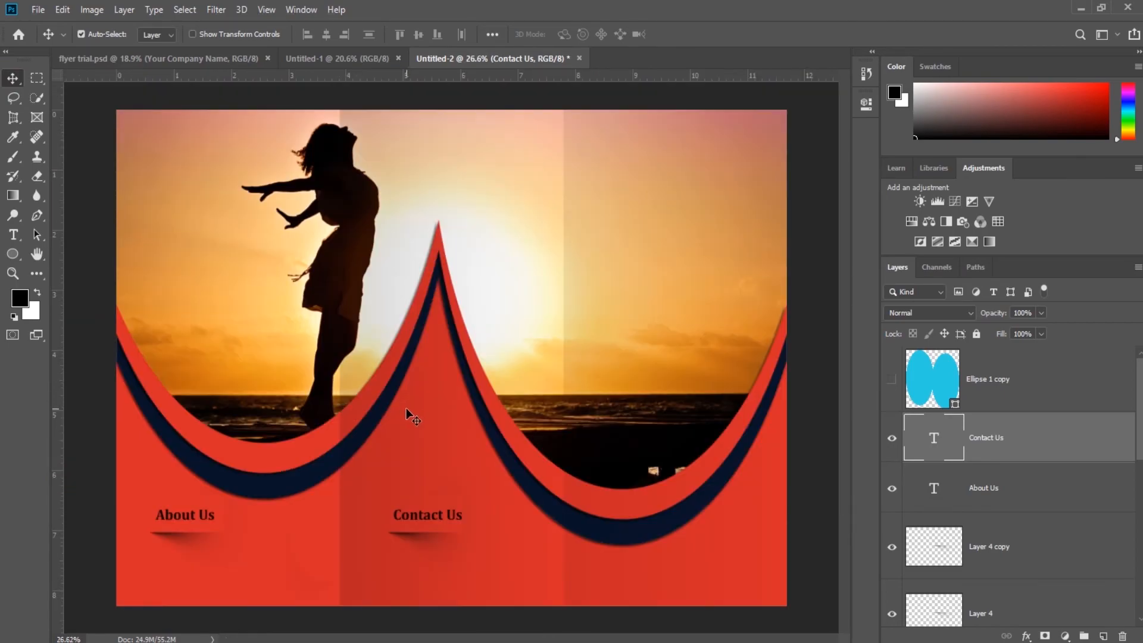
scroll(260, 599, "up", 2)
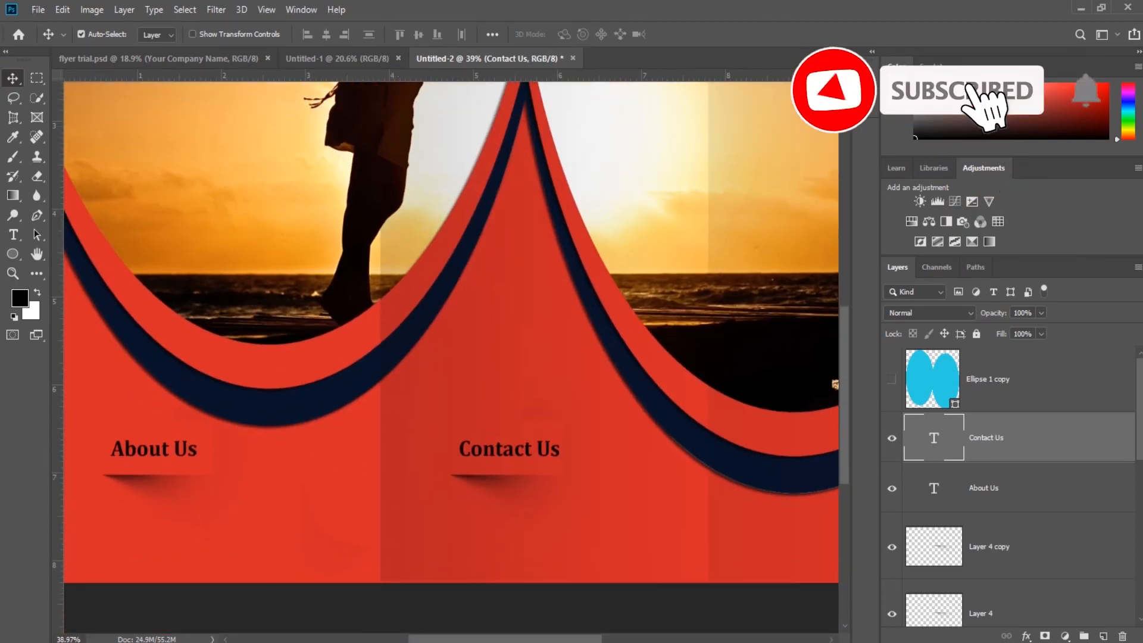
scroll(357, 595, "up", 2)
scroll(437, 553, "up", 1)
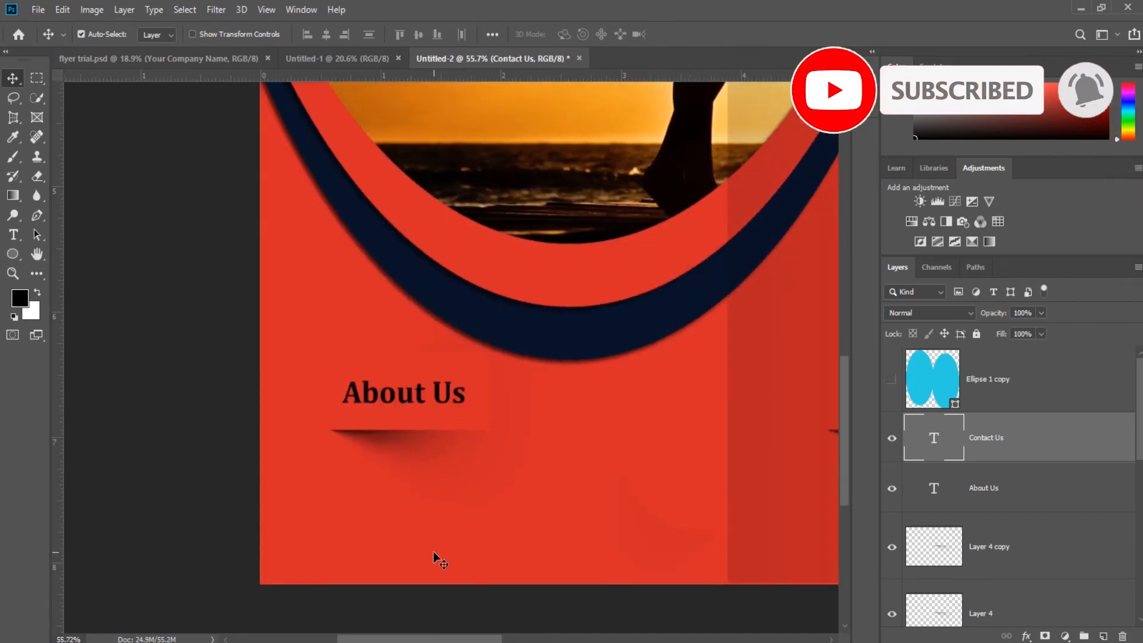
scroll(431, 548, "down", 2)
scroll(413, 479, "up", 1)
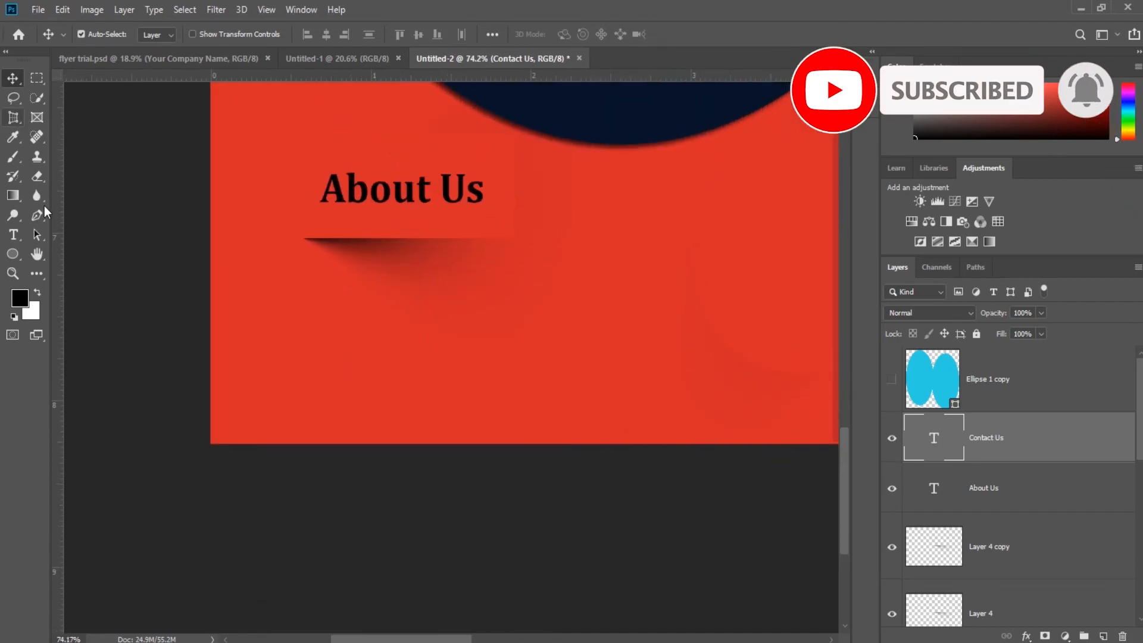
left_click(13, 235)
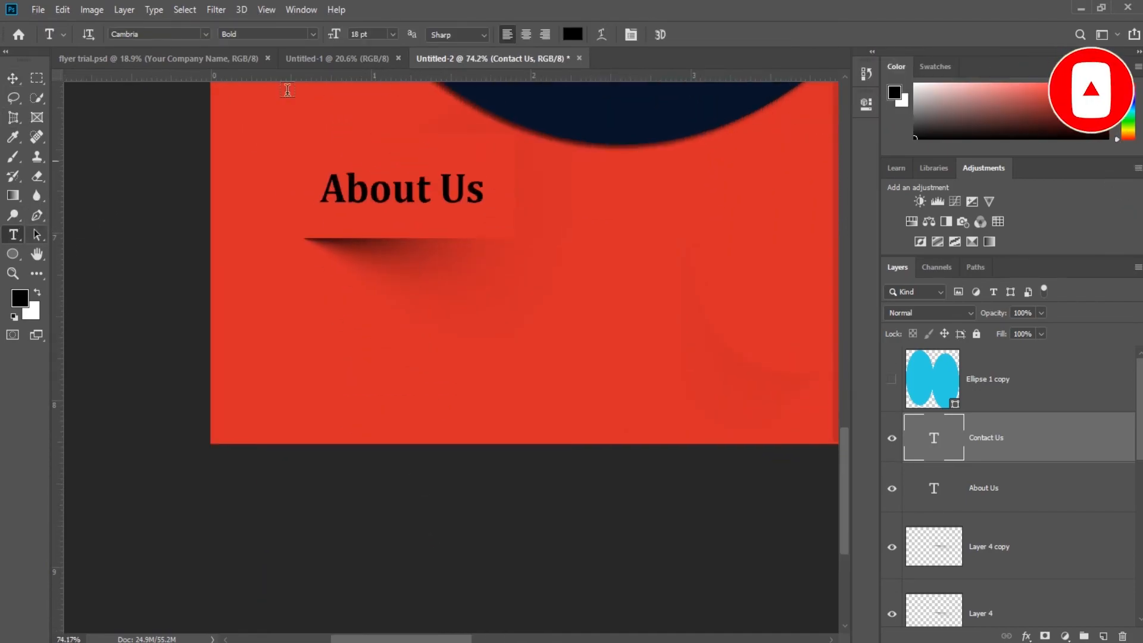
left_click(393, 35)
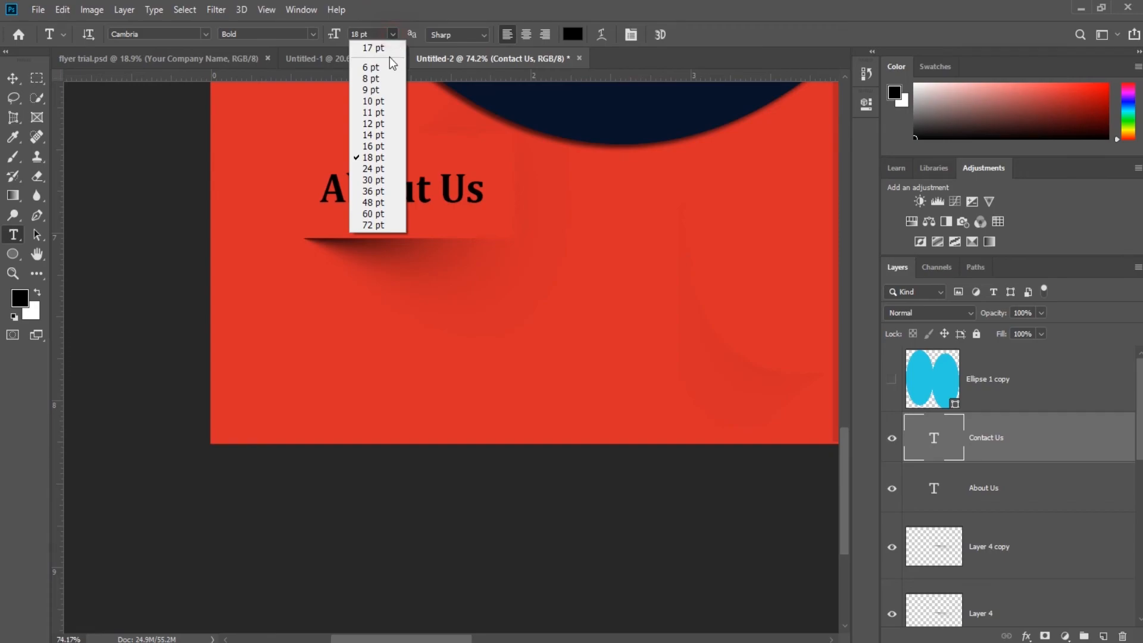
left_click(377, 124)
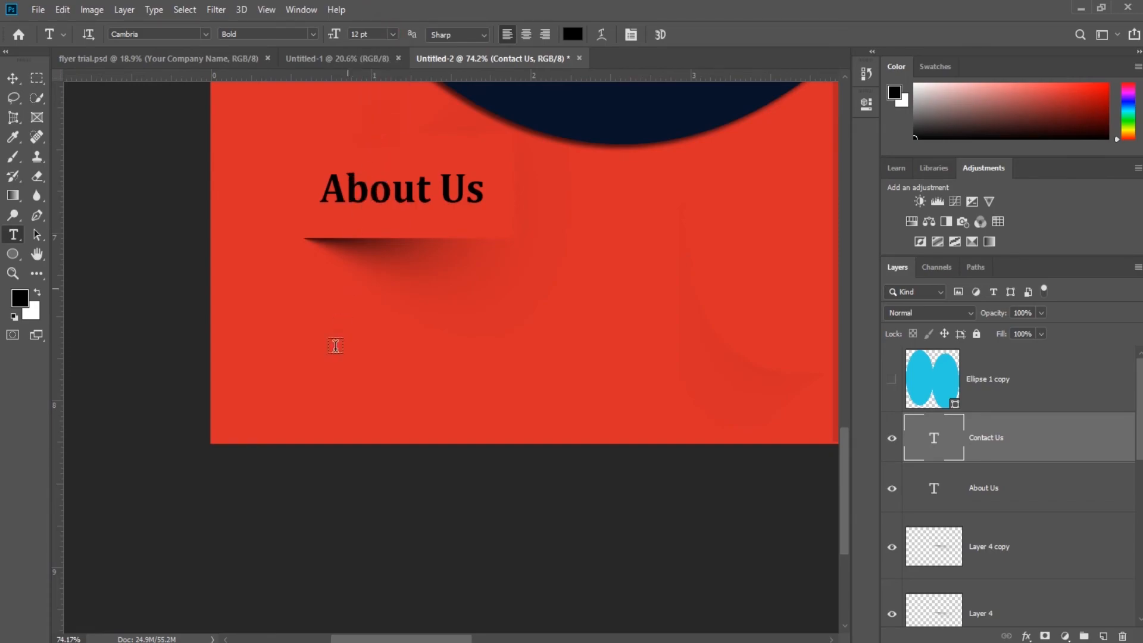
left_click_drag(309, 253, 512, 441)
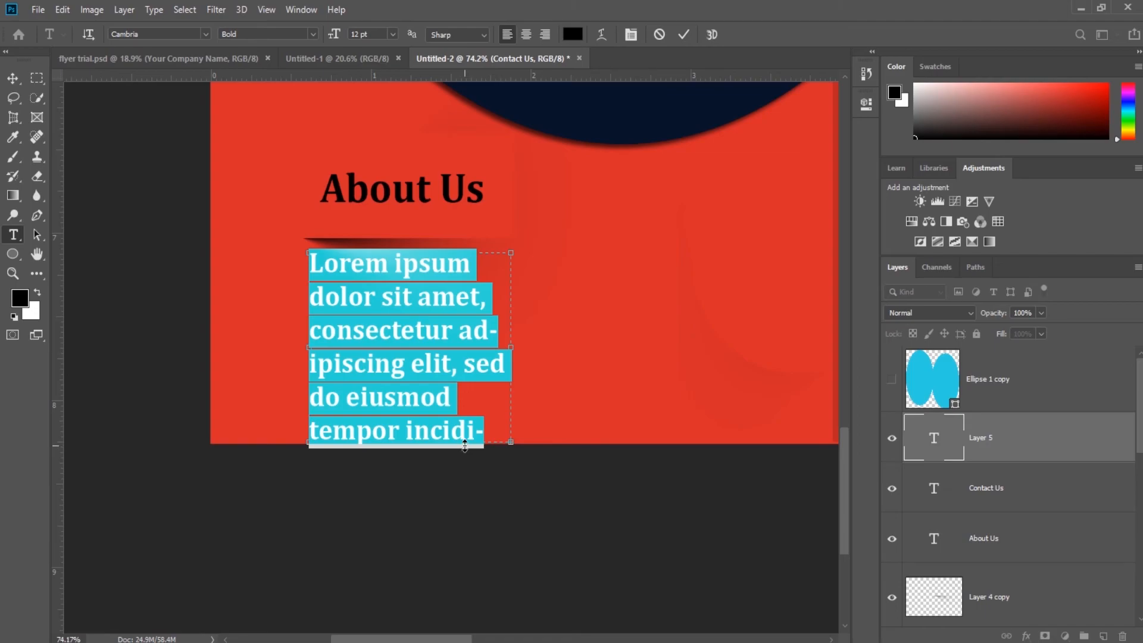
- Set the lorem ipsum paragraph's font size to 9 pt and commit the text
left_click(392, 34)
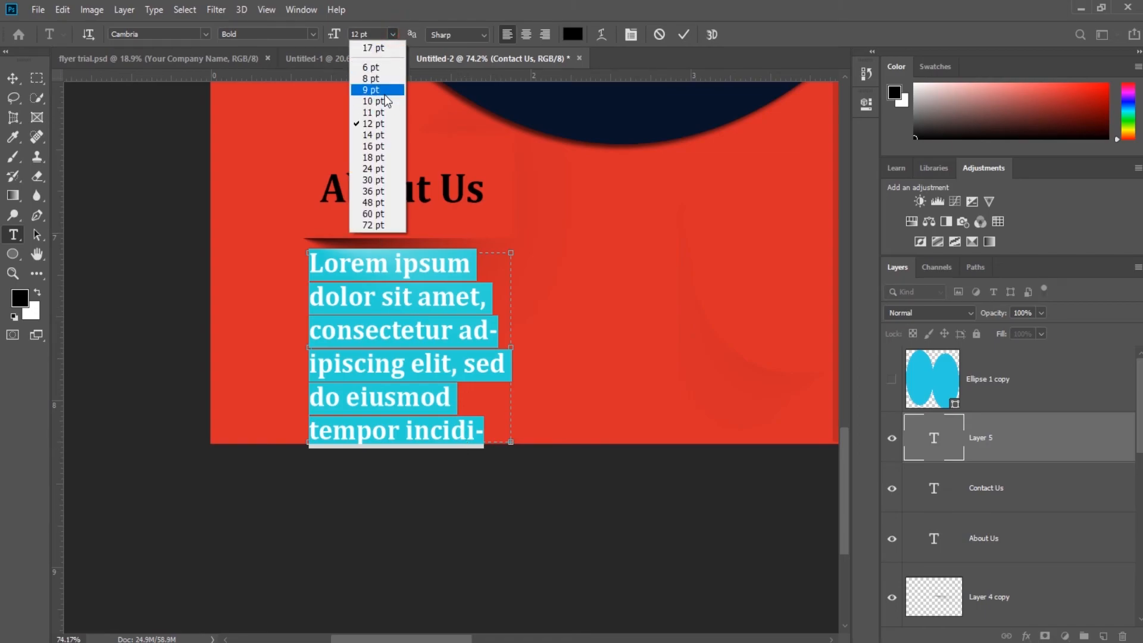
left_click(384, 94)
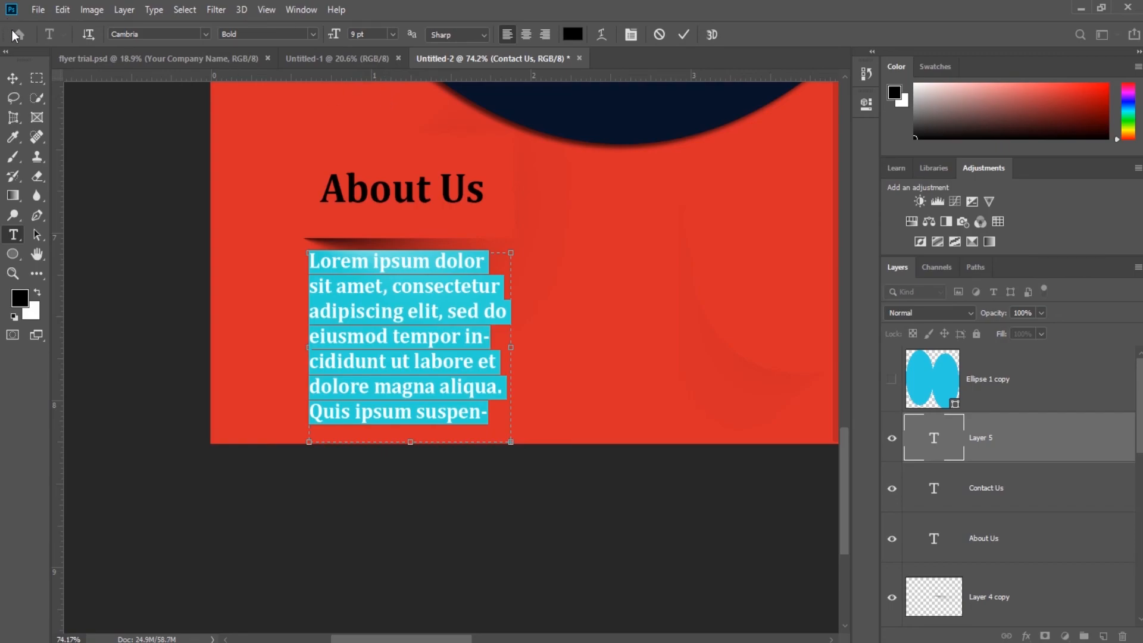
left_click(12, 78)
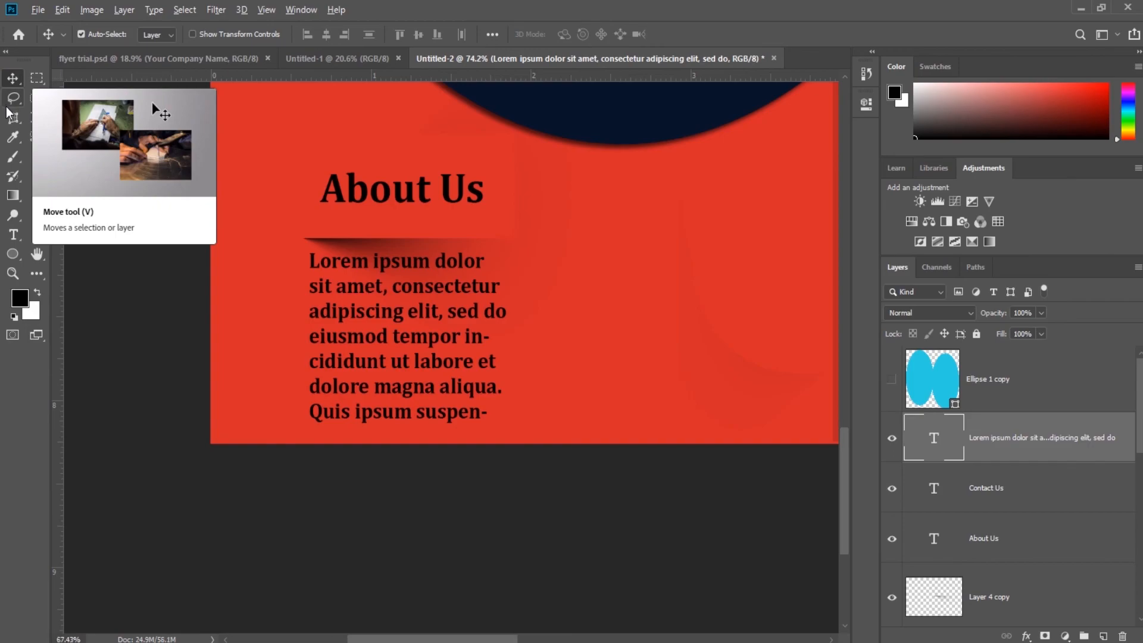
- Inspect the space under the "Contact Us" heading and the overall arrangement of the three panels
key("ctrl+minus")
scroll(273, 278, "down", 4)
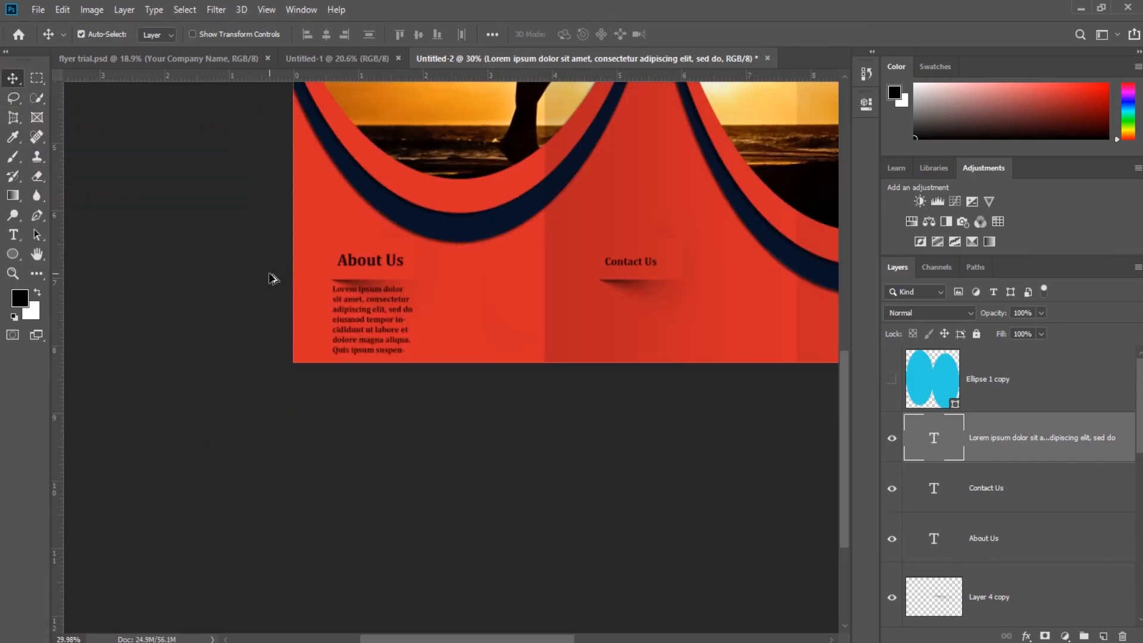
scroll(750, 351, "up", 4)
scroll(567, 310, "up", 2)
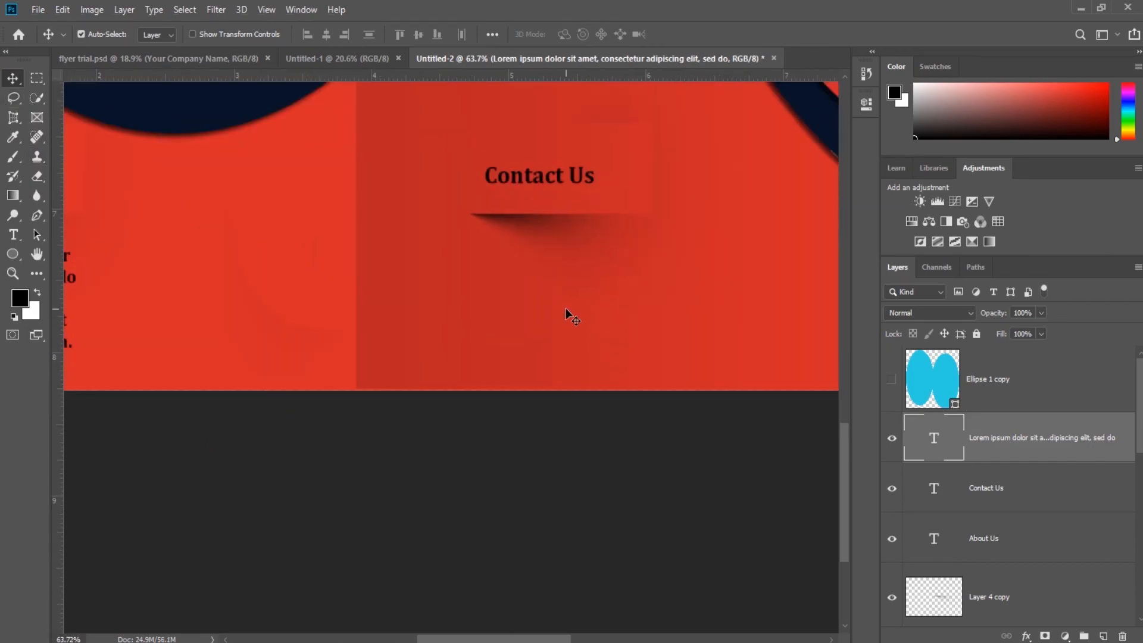
scroll(572, 319, "up", 1)
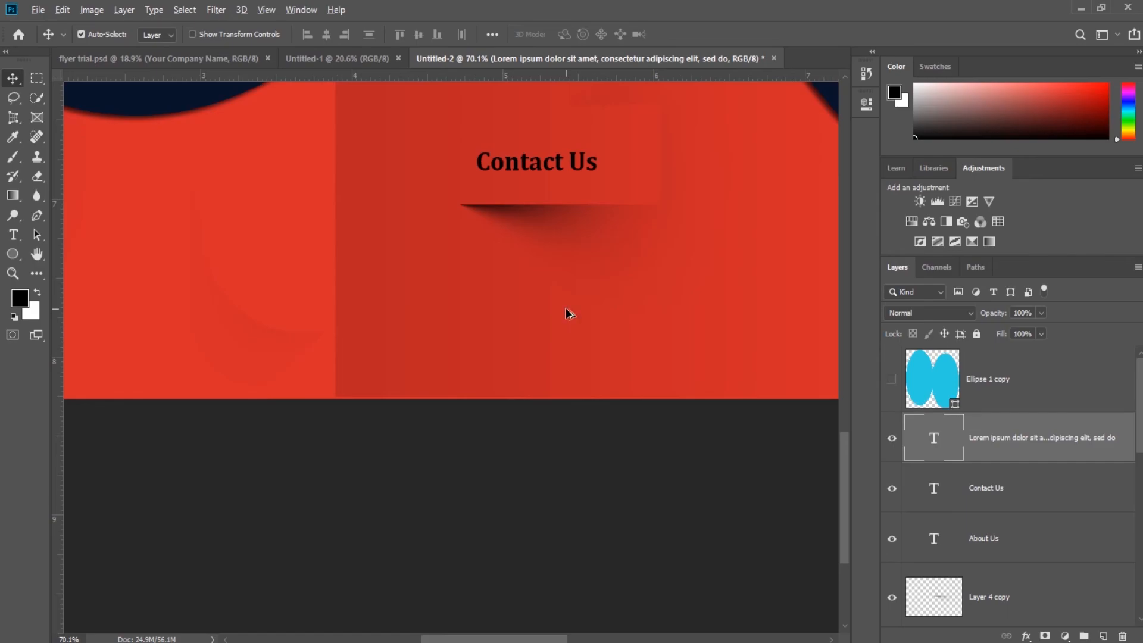
scroll(566, 311, "down", 4)
scroll(566, 311, "down", 2)
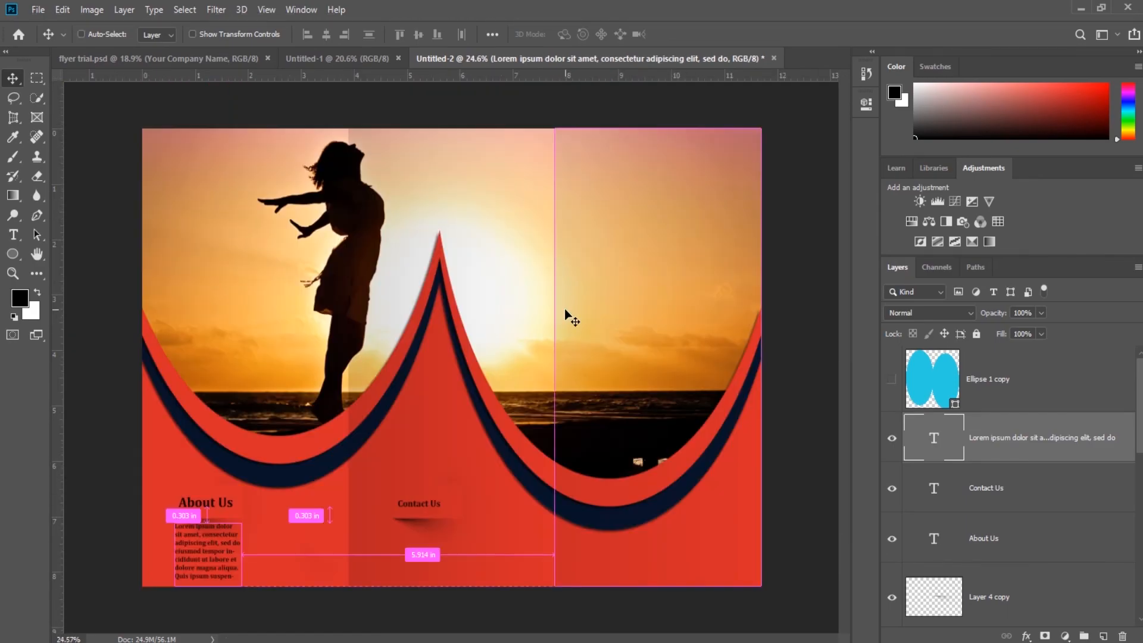
scroll(565, 310, "up", 1)
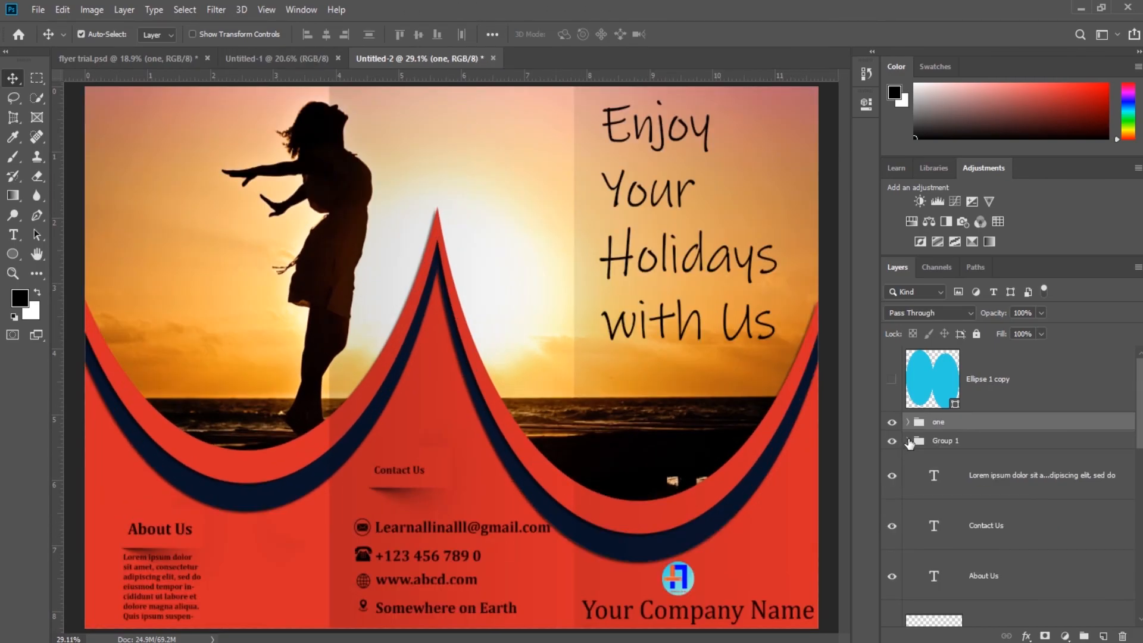
- Expand Group 1 and review its location, envelope, telephone and globe icon layers one by one
left_click(908, 441)
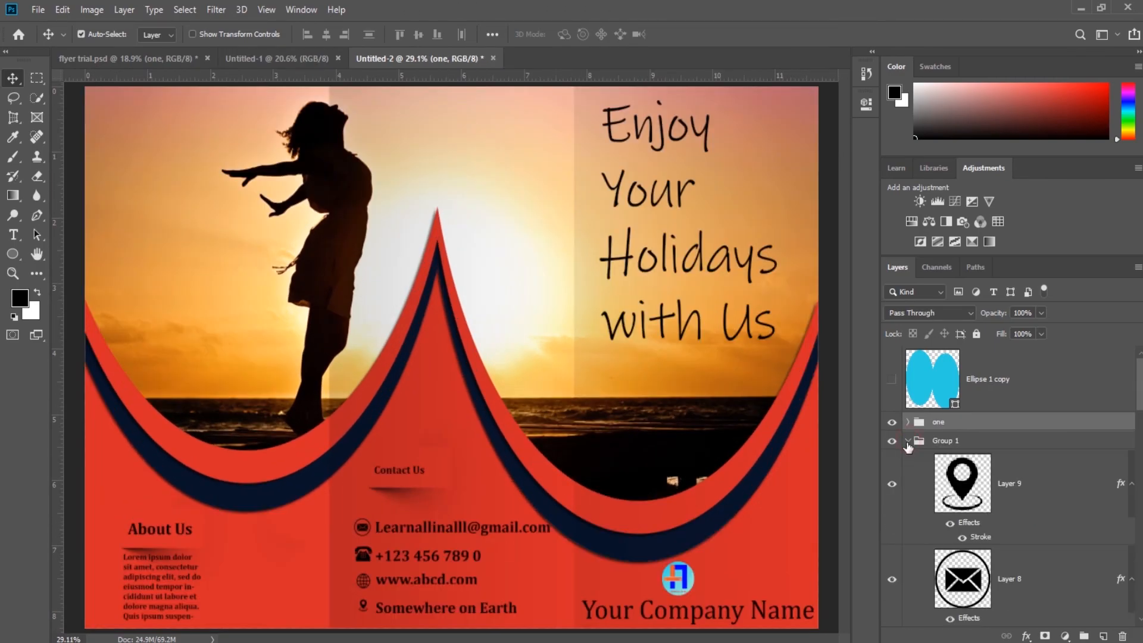
left_click(1038, 488)
scroll(1041, 503, "down", 2)
left_click(1047, 535)
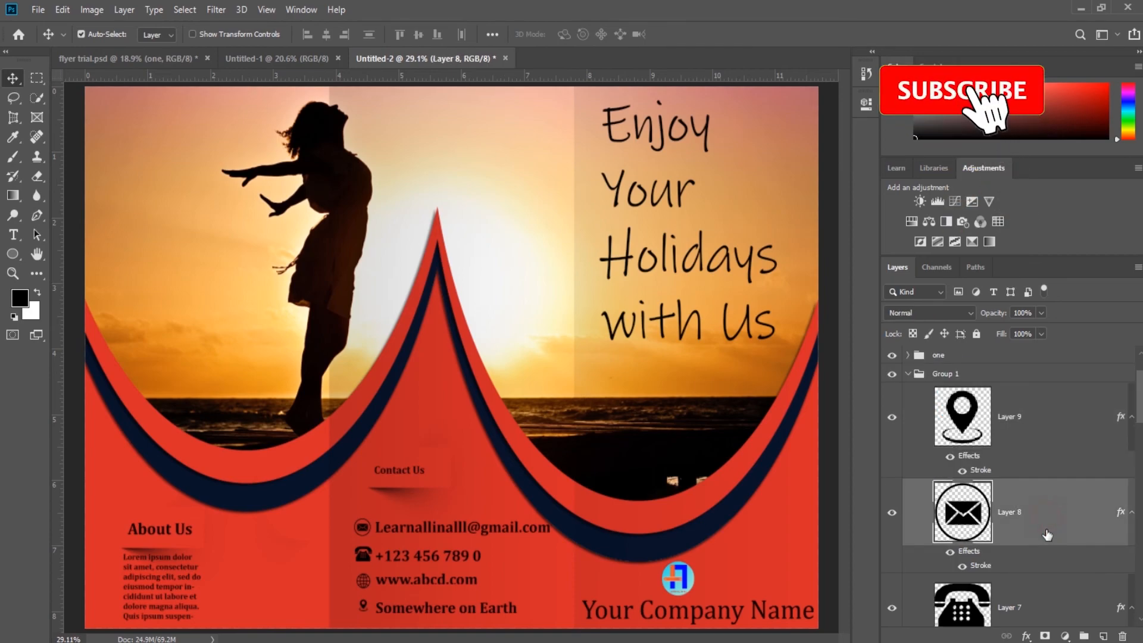
scroll(1047, 534, "down", 4)
left_click(1046, 476)
left_click(1045, 566)
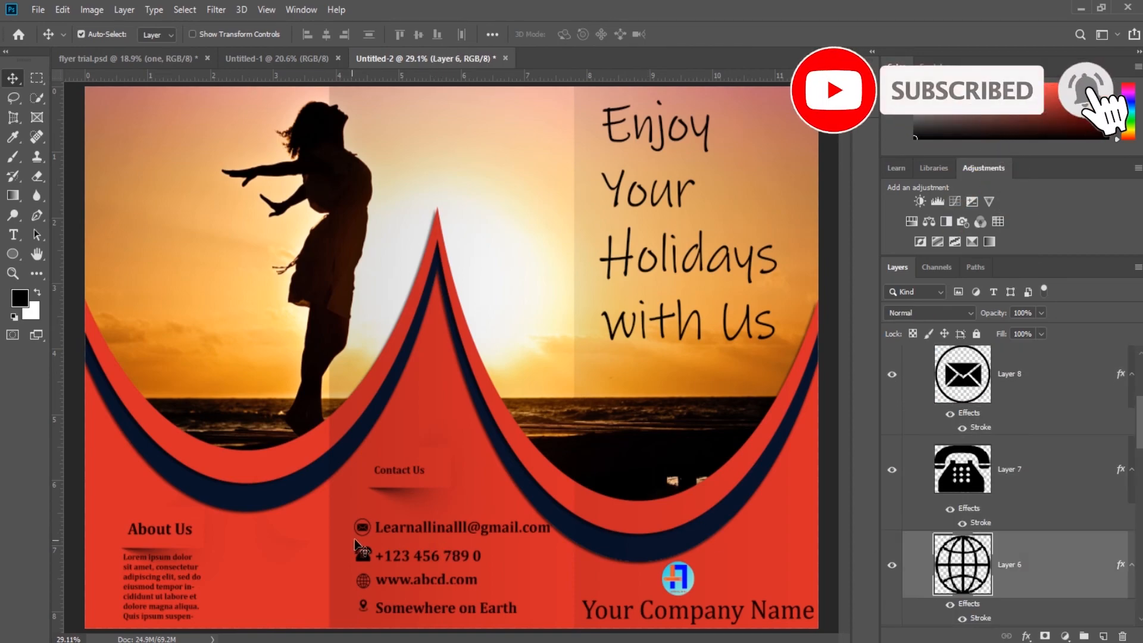
- Check the font settings of the "Enjoy Your Holidays with Us" title layer
scroll(1019, 515, "down", 6)
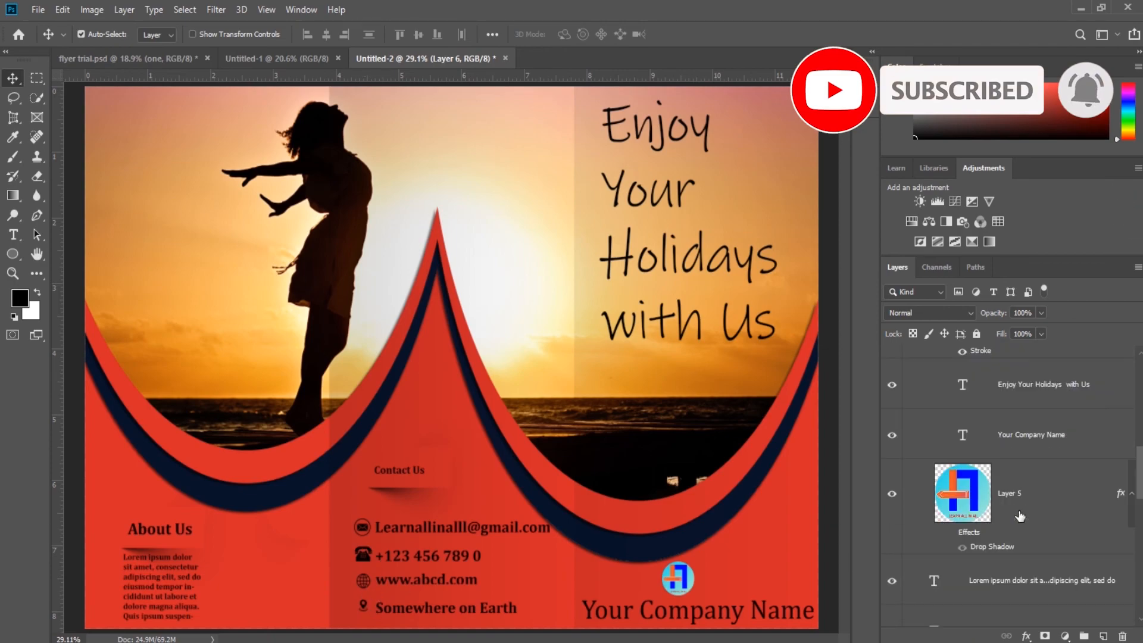
scroll(1019, 515, "up", 2)
left_click(1039, 468)
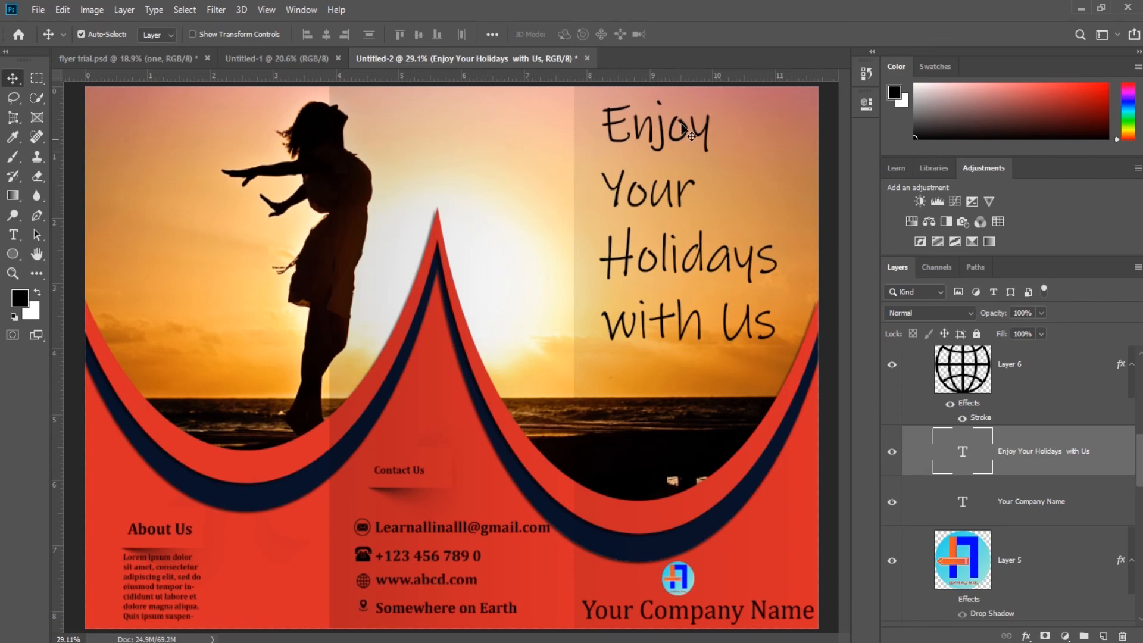
left_click(13, 235)
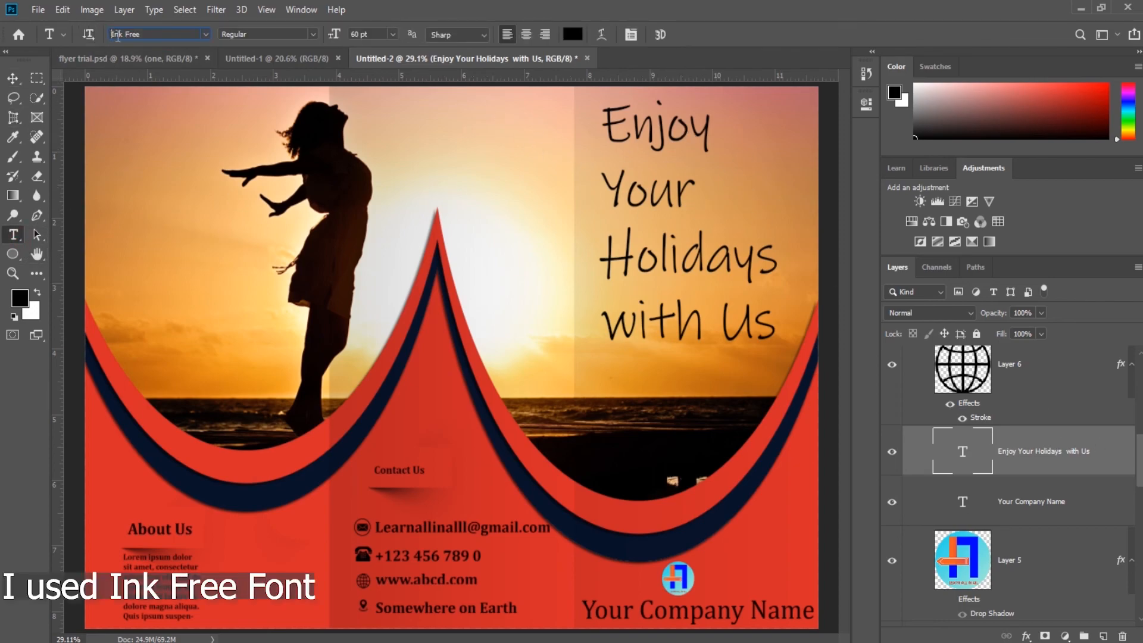
left_click_drag(149, 33, 117, 34)
left_click(13, 78)
- Check the font settings of the "Your Company Name" text layer
scroll(1003, 506, "up", 2)
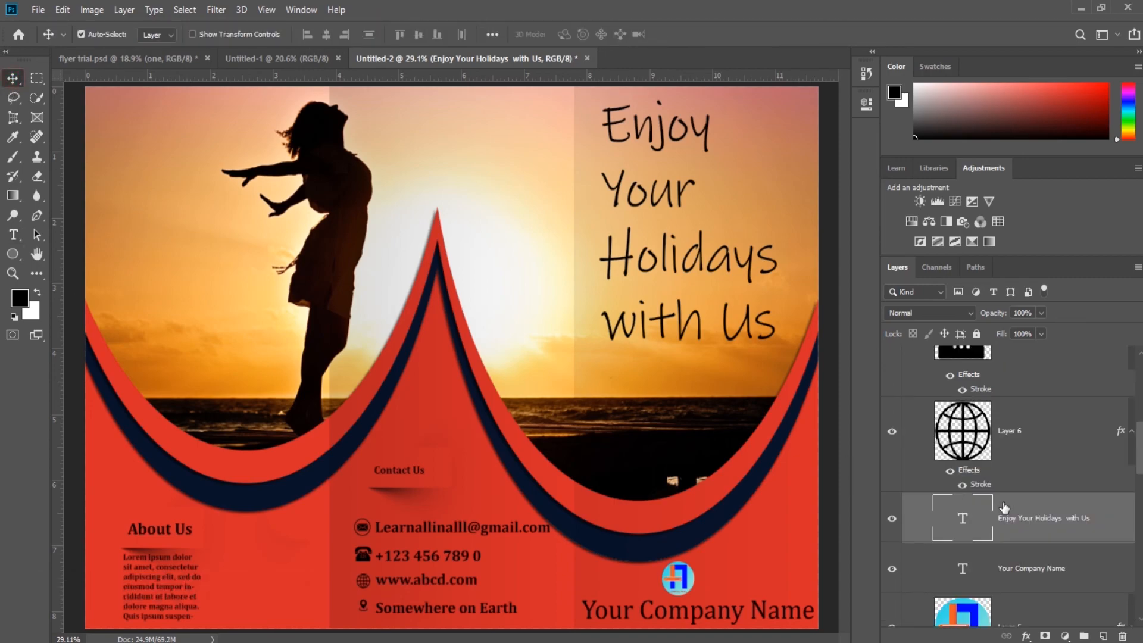
left_click(1047, 567)
scroll(1053, 558, "down", 4)
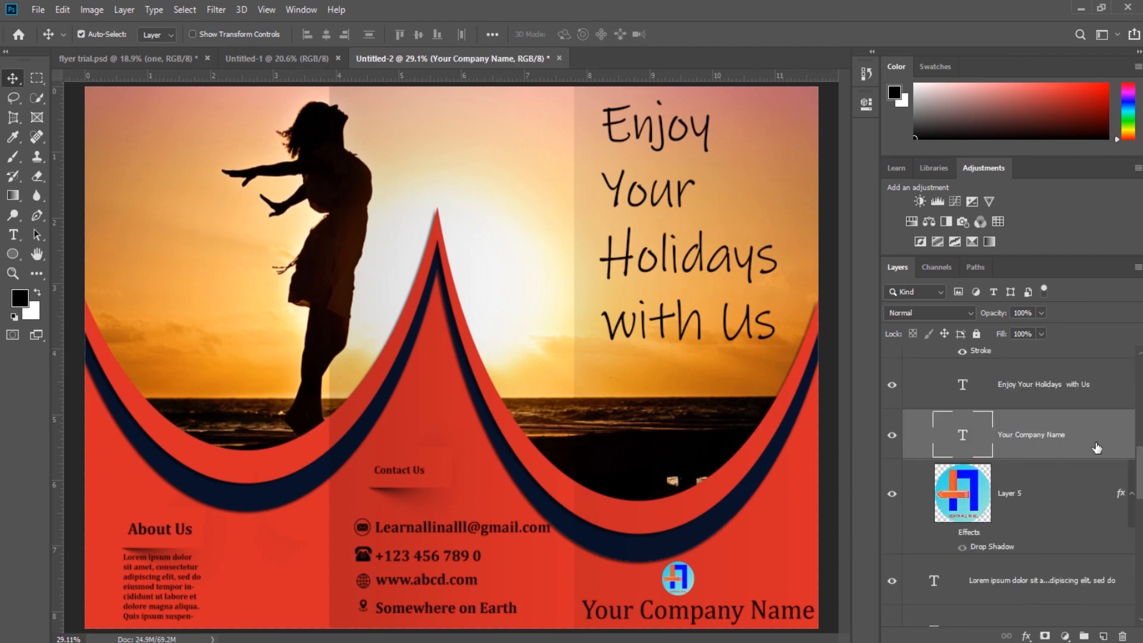
left_click(13, 235)
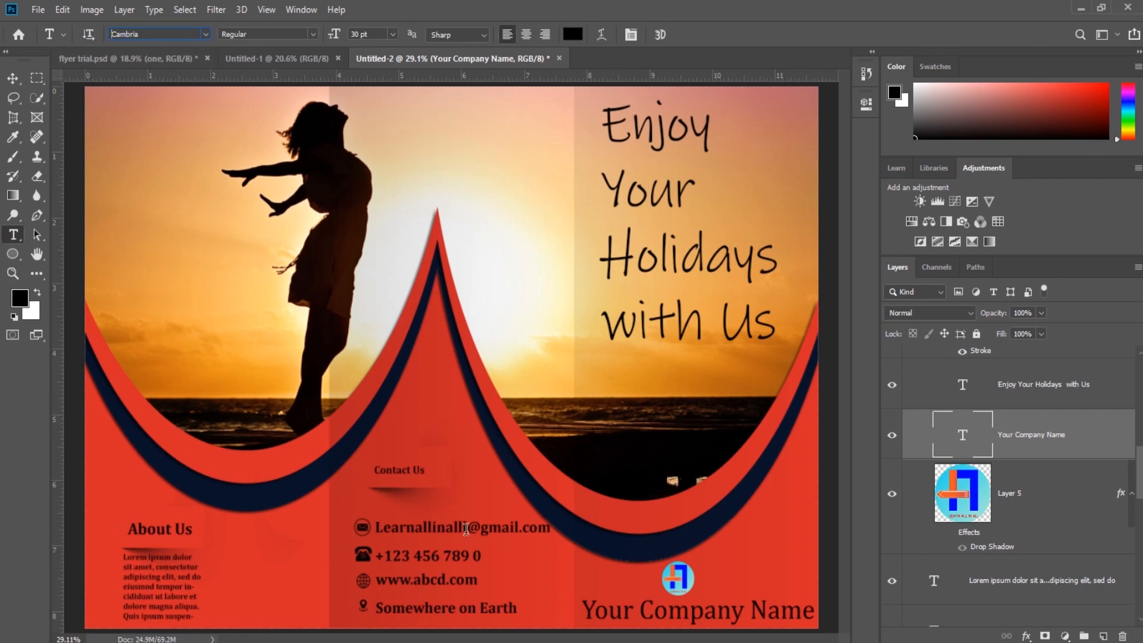
left_click(13, 77)
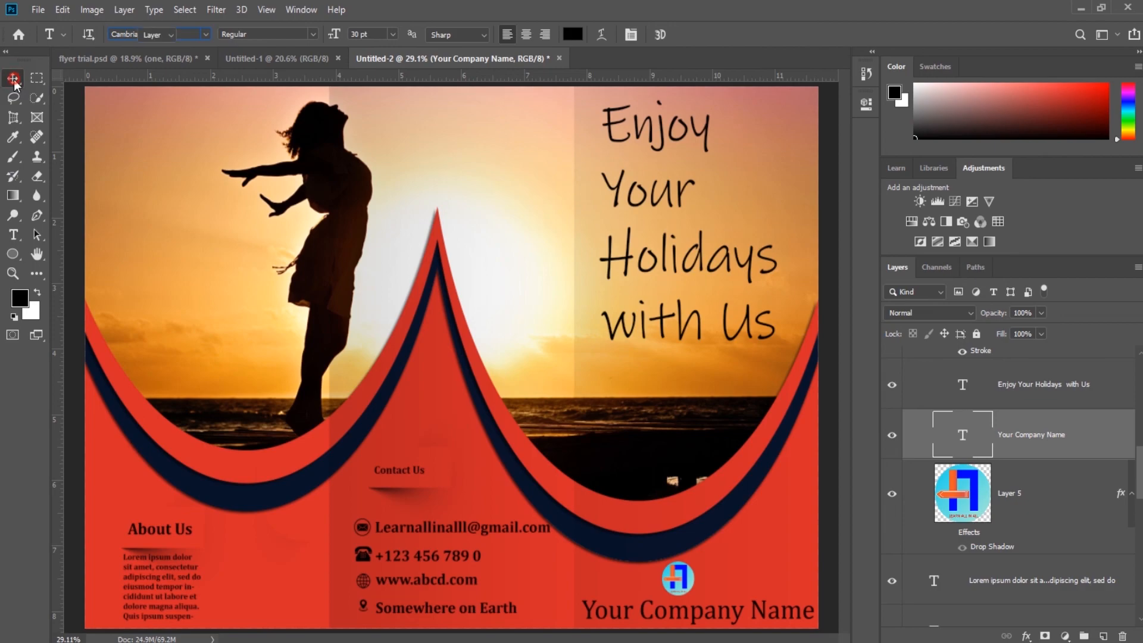
- Collapse Group 1, then review the phone, e-mail, location and website text layers inside the "one" group and collapse it again
scroll(996, 445, "up", 6)
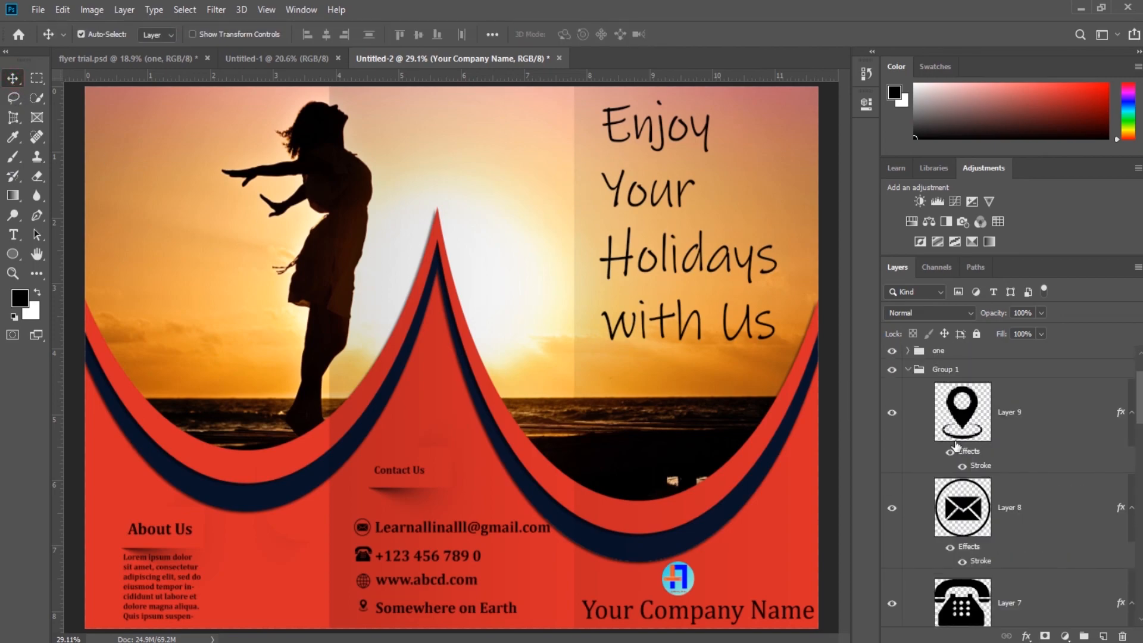
left_click(907, 441)
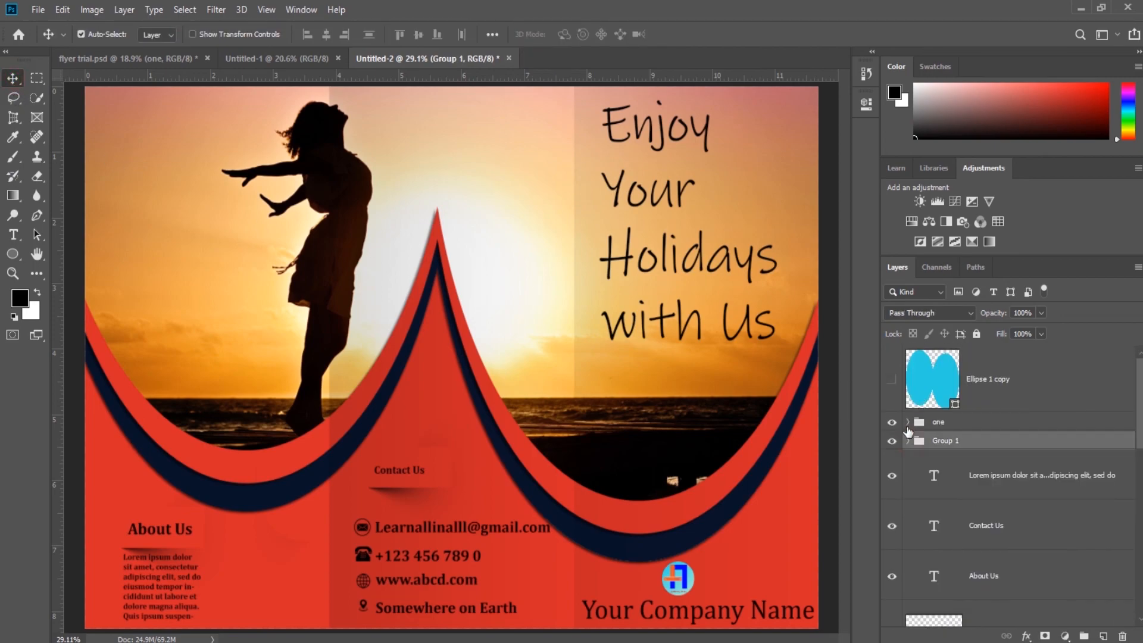
left_click(907, 422)
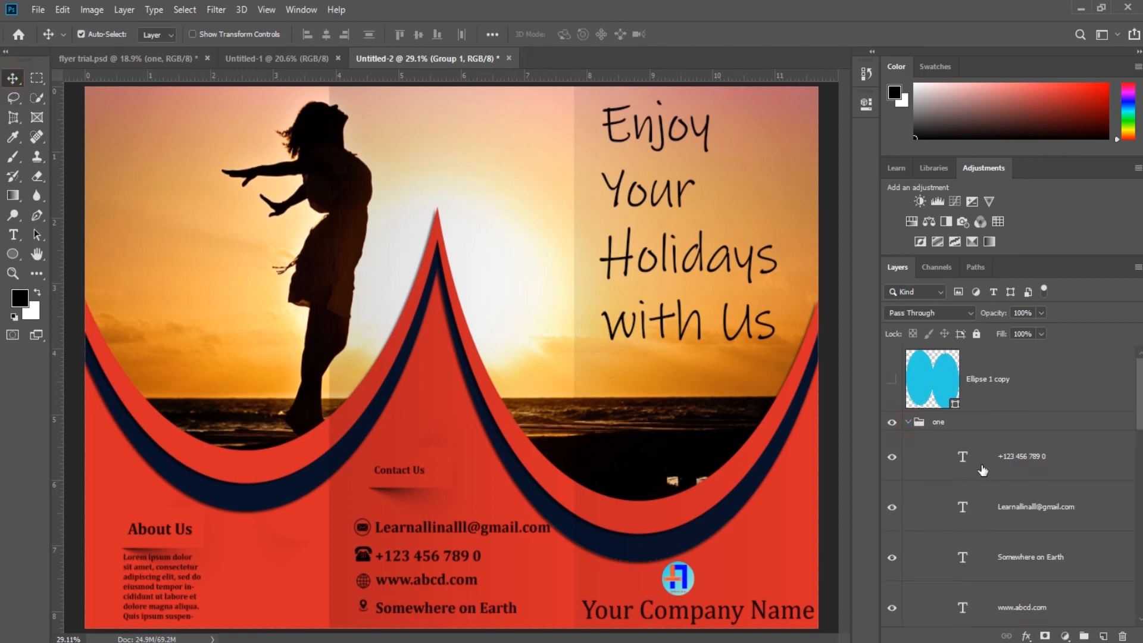
left_click(1070, 462)
scroll(1067, 471, "down", 1)
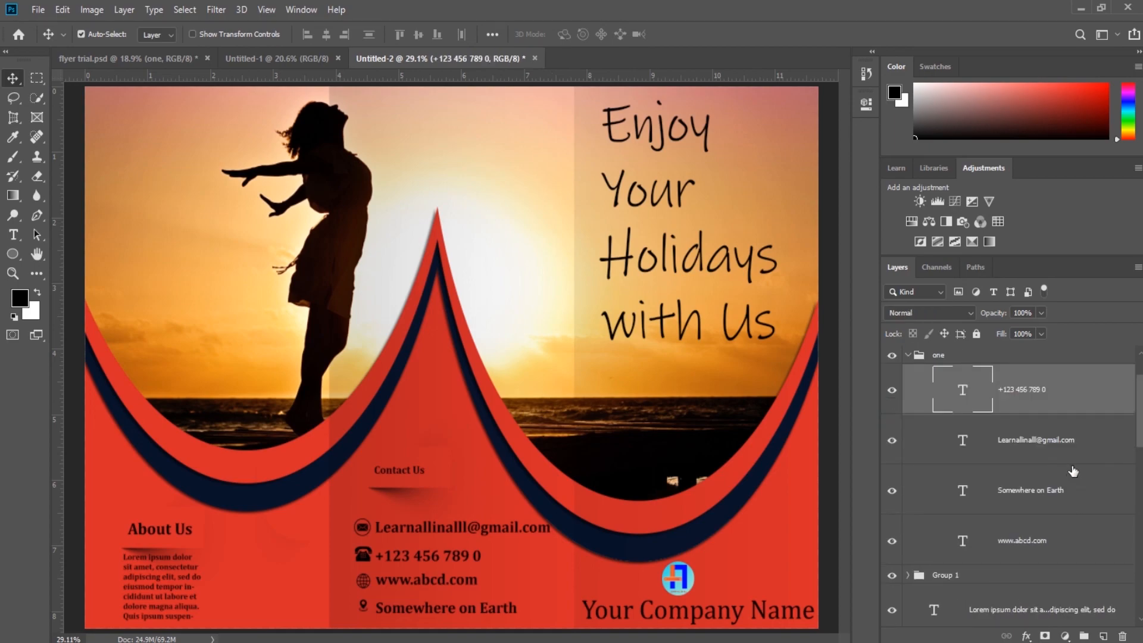
left_click(1072, 444)
left_click(1069, 488)
left_click(1070, 538)
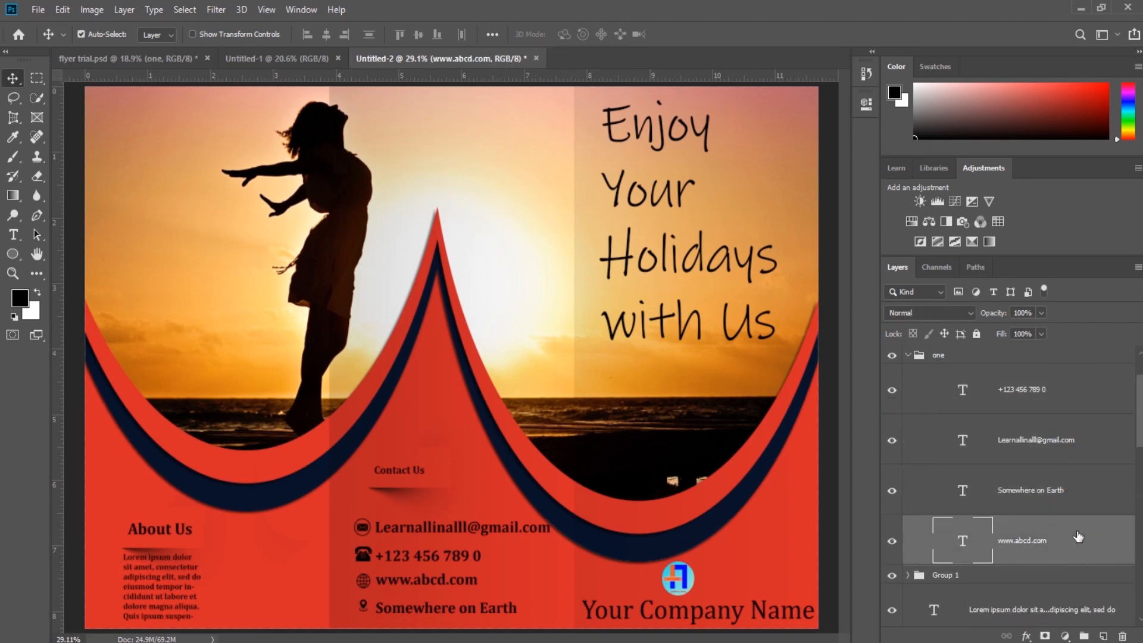
scroll(950, 478, "up", 1)
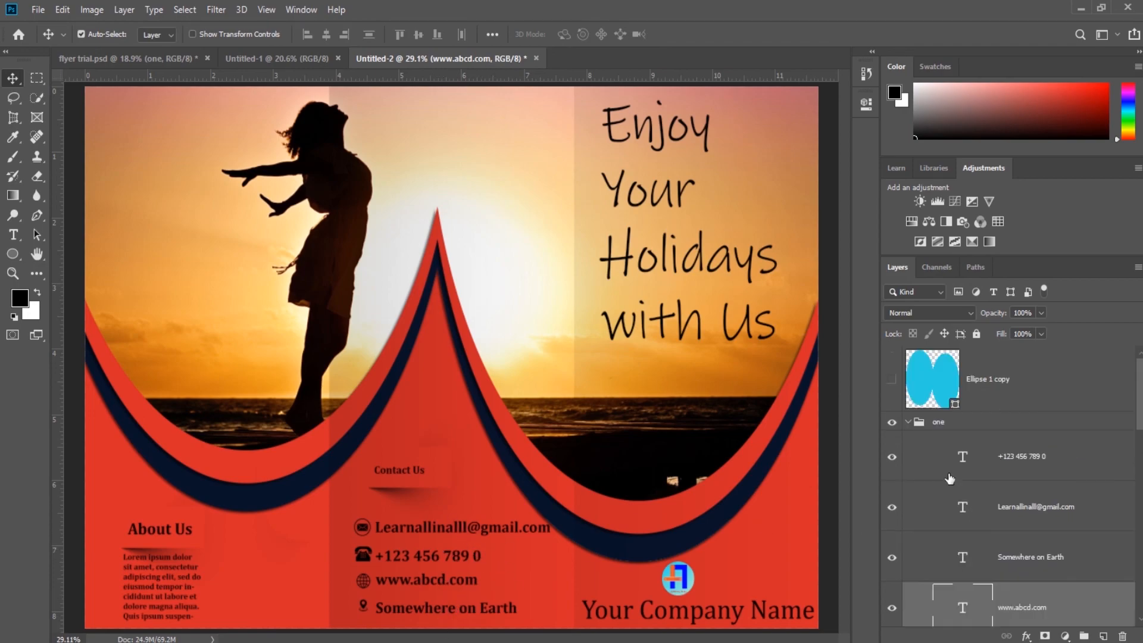
left_click(907, 421)
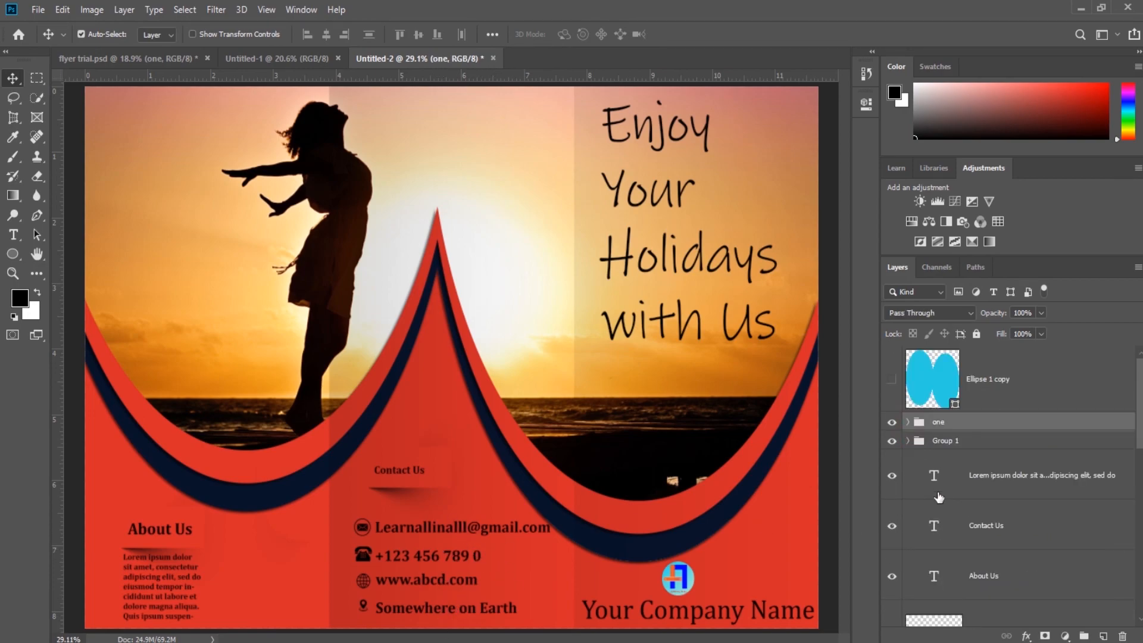